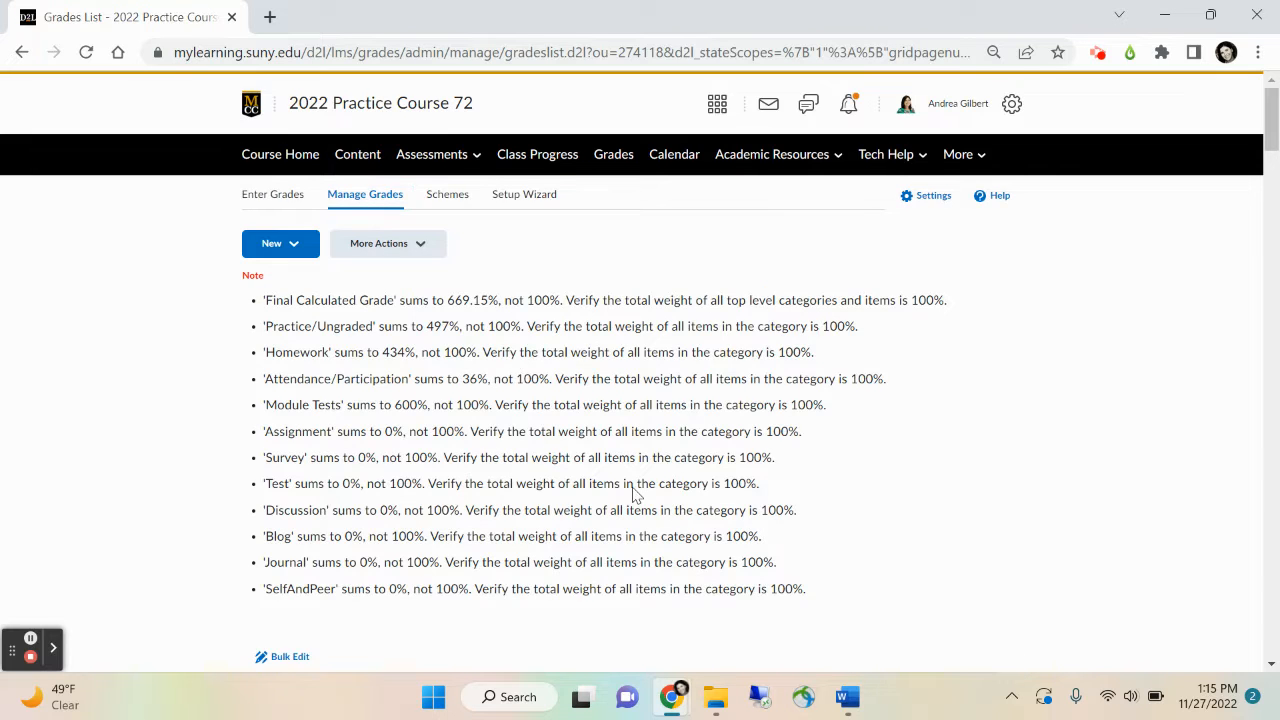
Review the notes above the grade item list about category weights that do not sum to 100%
{"action": "scroll", "coordinate": [634, 491], "scroll_direction": "down", "scroll_amount": 1}
{"action": "scroll", "coordinate": [320, 487], "scroll_direction": "down", "scroll_amount": 1}
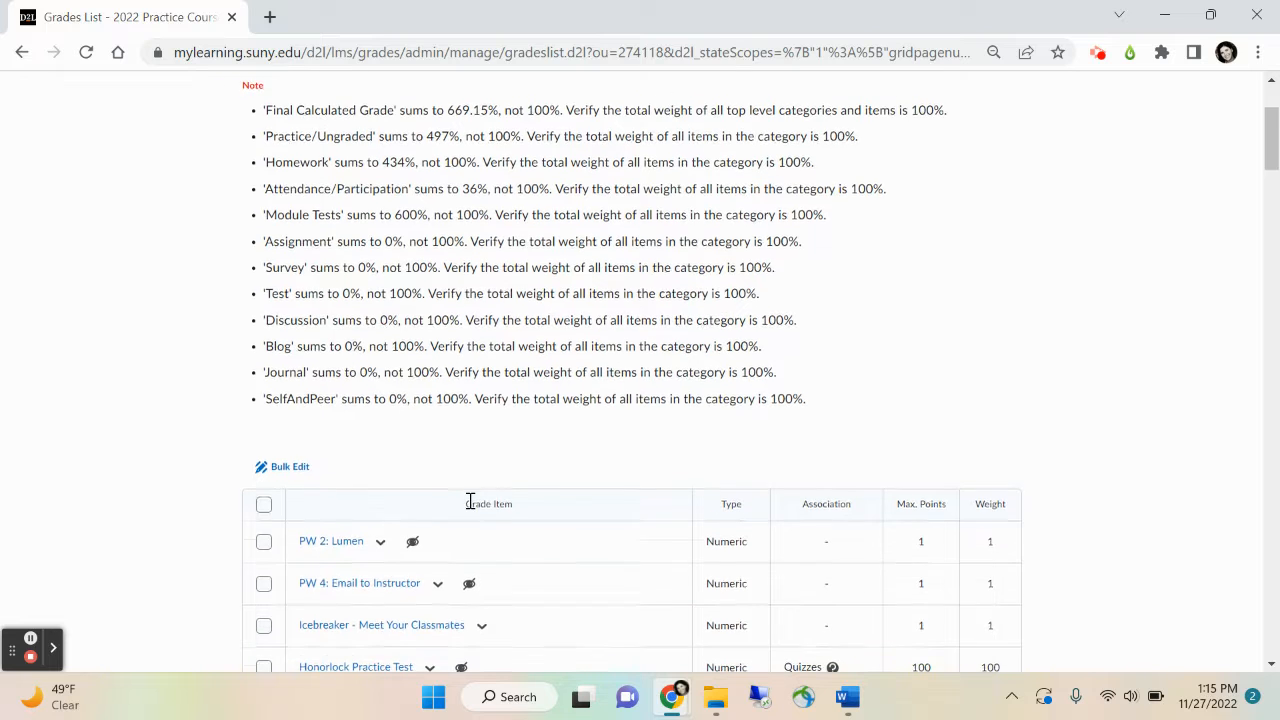
{"action": "scroll", "coordinate": [469, 500], "scroll_direction": "down", "scroll_amount": 1}
{"action": "scroll", "coordinate": [469, 500], "scroll_direction": "up", "scroll_amount": 1}
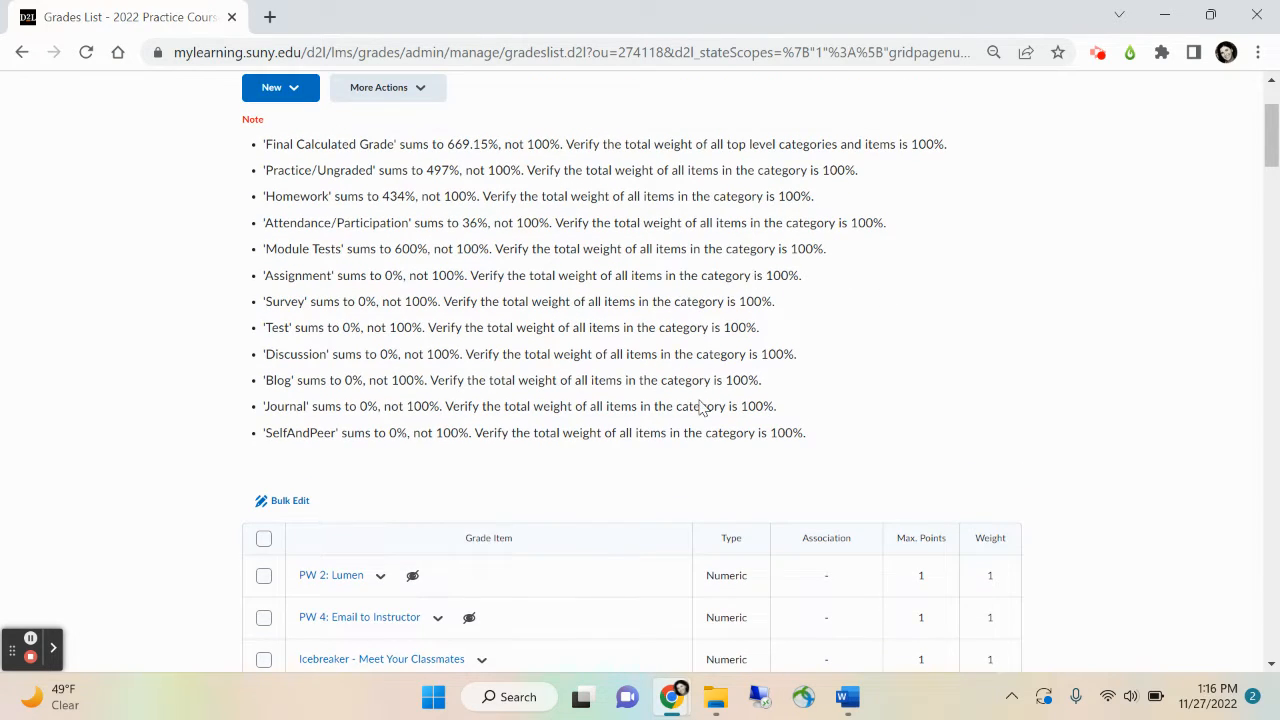
{"action": "scroll", "coordinate": [703, 408], "scroll_direction": "down", "scroll_amount": 1}
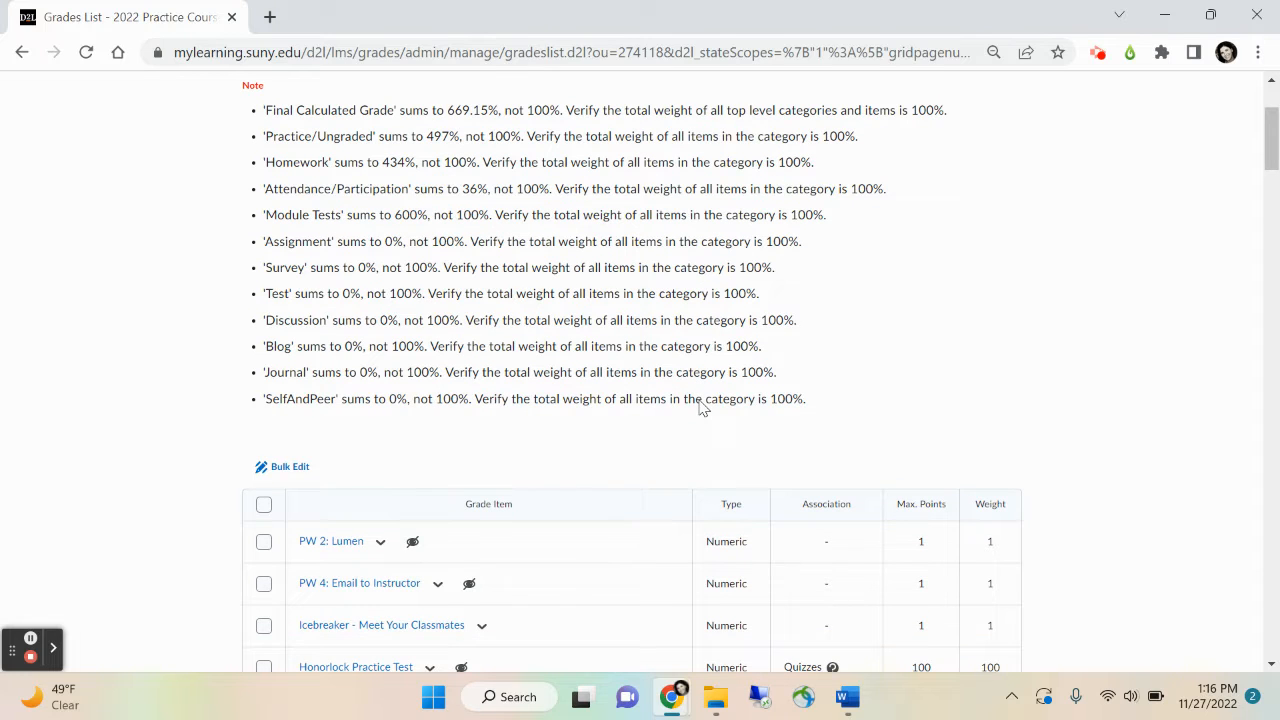
{"action": "scroll", "coordinate": [703, 408], "scroll_direction": "up", "scroll_amount": 1}
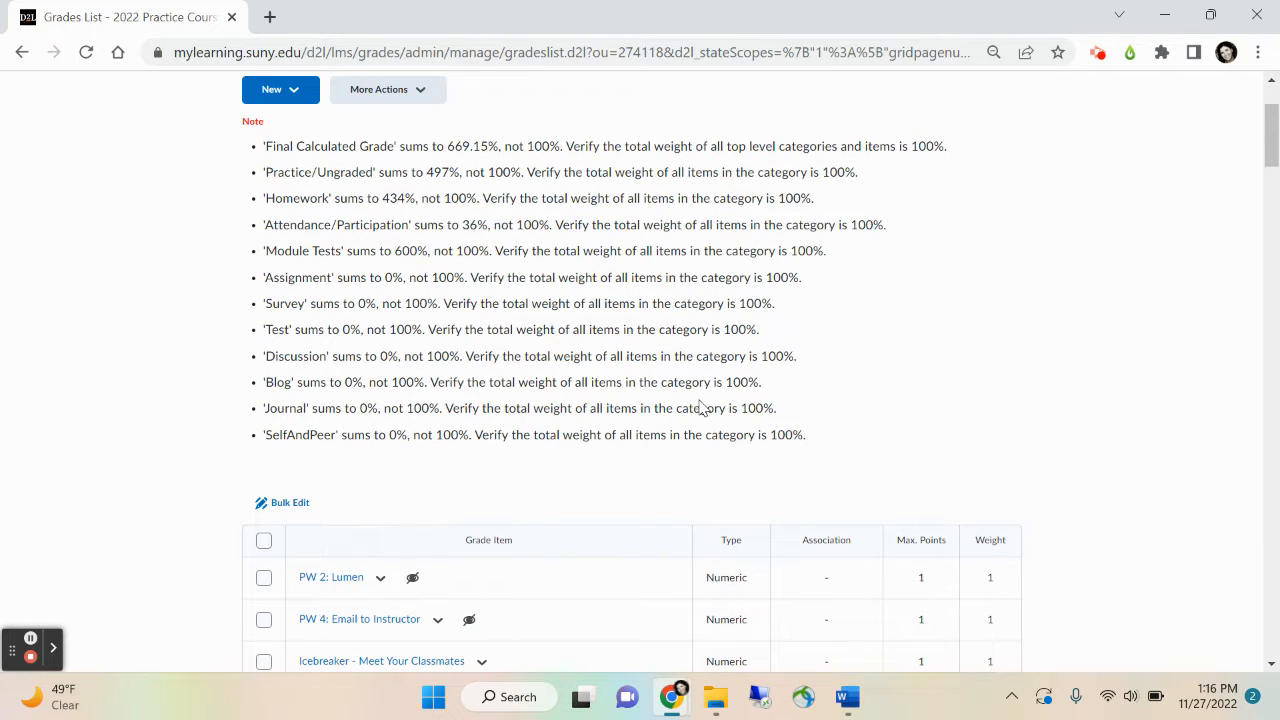
{"action": "scroll", "coordinate": [703, 408], "scroll_direction": "up", "scroll_amount": 2}
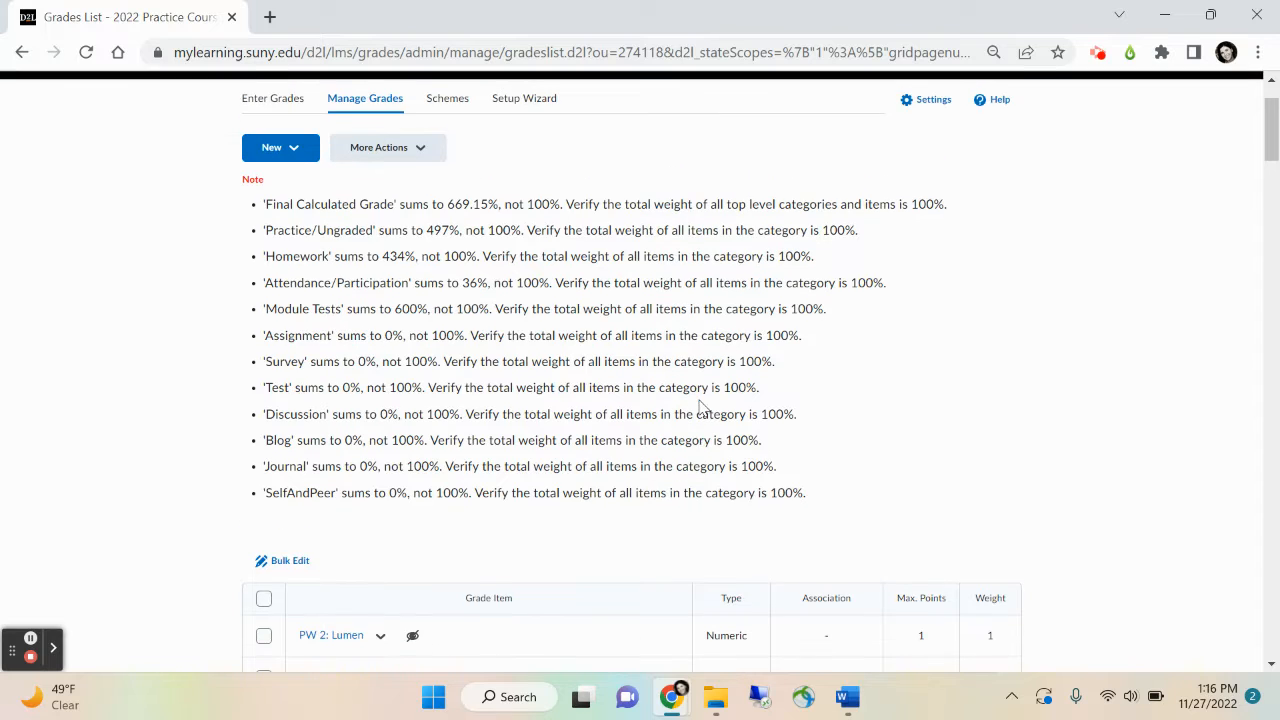
{"action": "scroll", "coordinate": [611, 491], "scroll_direction": "down", "scroll_amount": 5}
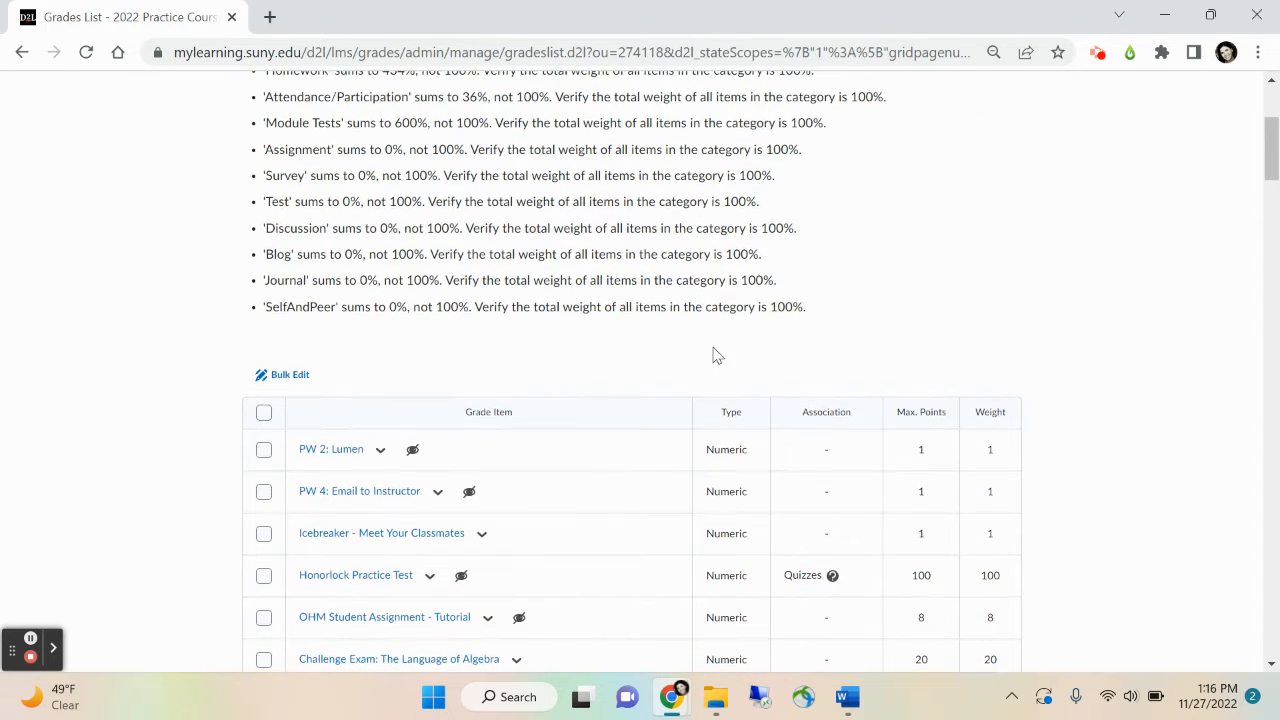
Examine the uncategorized grade items, the calculated averages and the Assignment and Attendance categories in the grades list
{"action": "scroll", "coordinate": [921, 441], "scroll_direction": "down", "scroll_amount": 10}
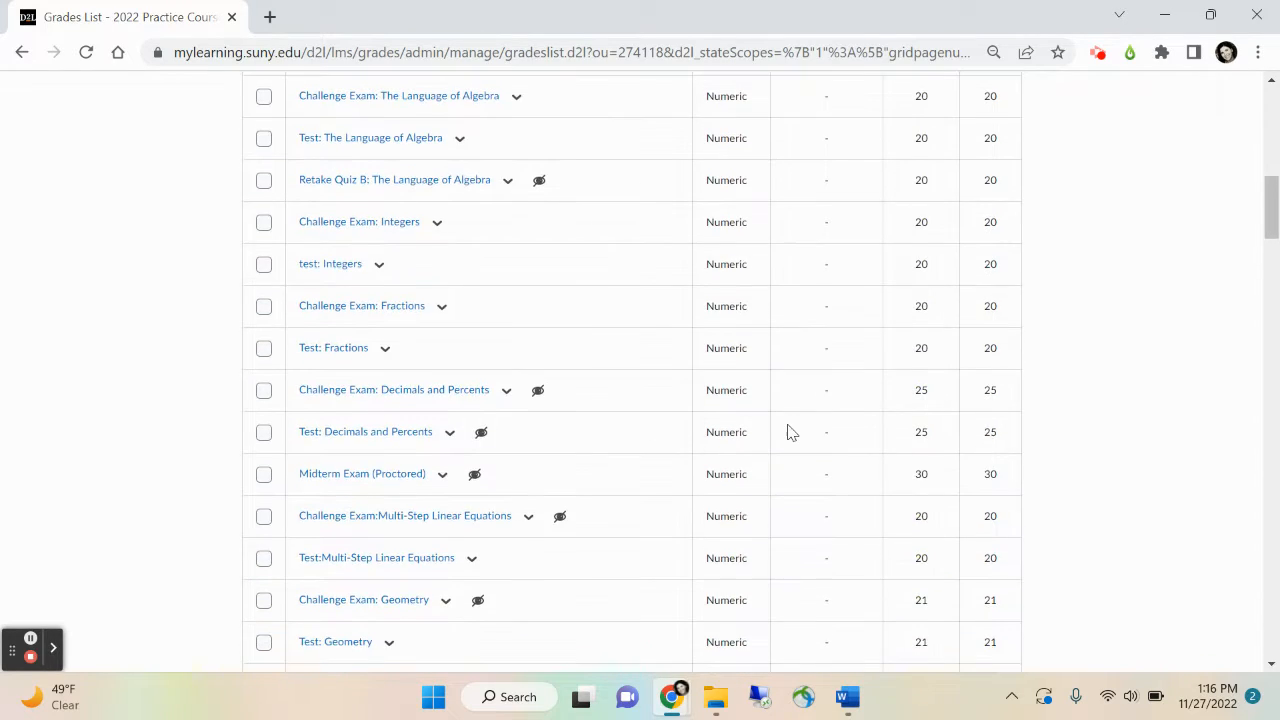
{"action": "scroll", "coordinate": [789, 432], "scroll_direction": "down", "scroll_amount": 5}
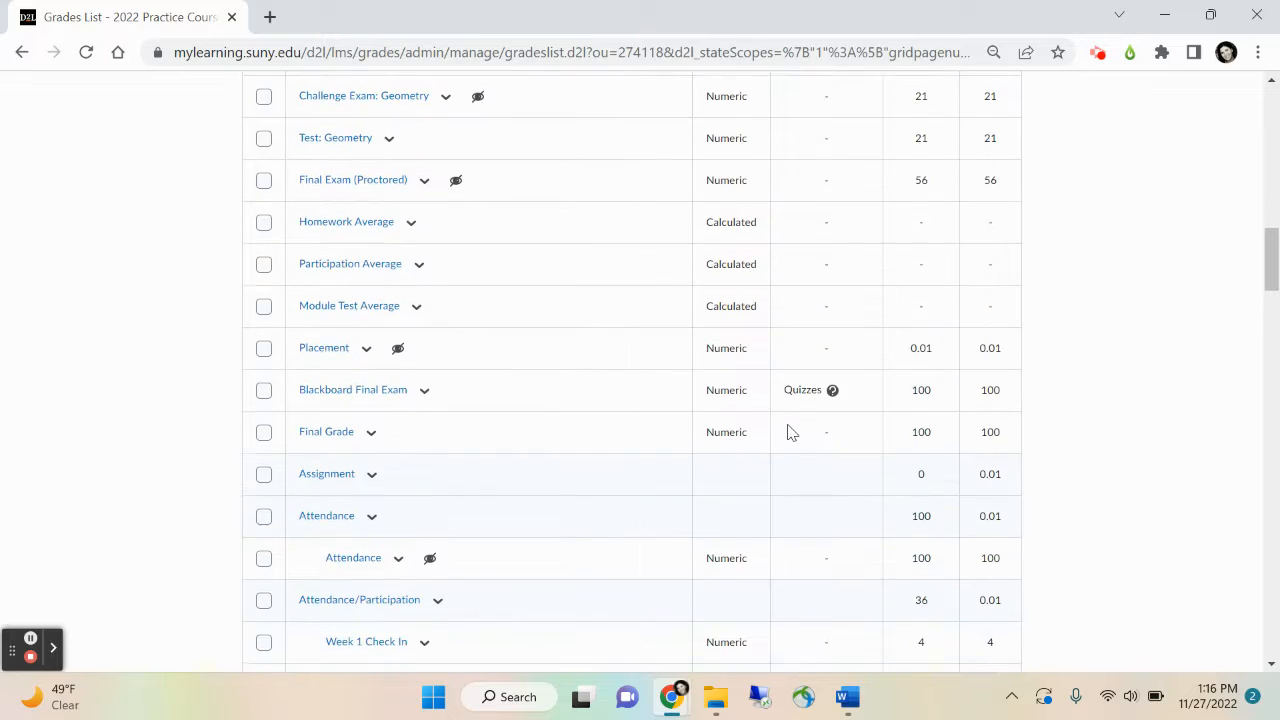
{"action": "scroll", "coordinate": [789, 432], "scroll_direction": "down", "scroll_amount": 2}
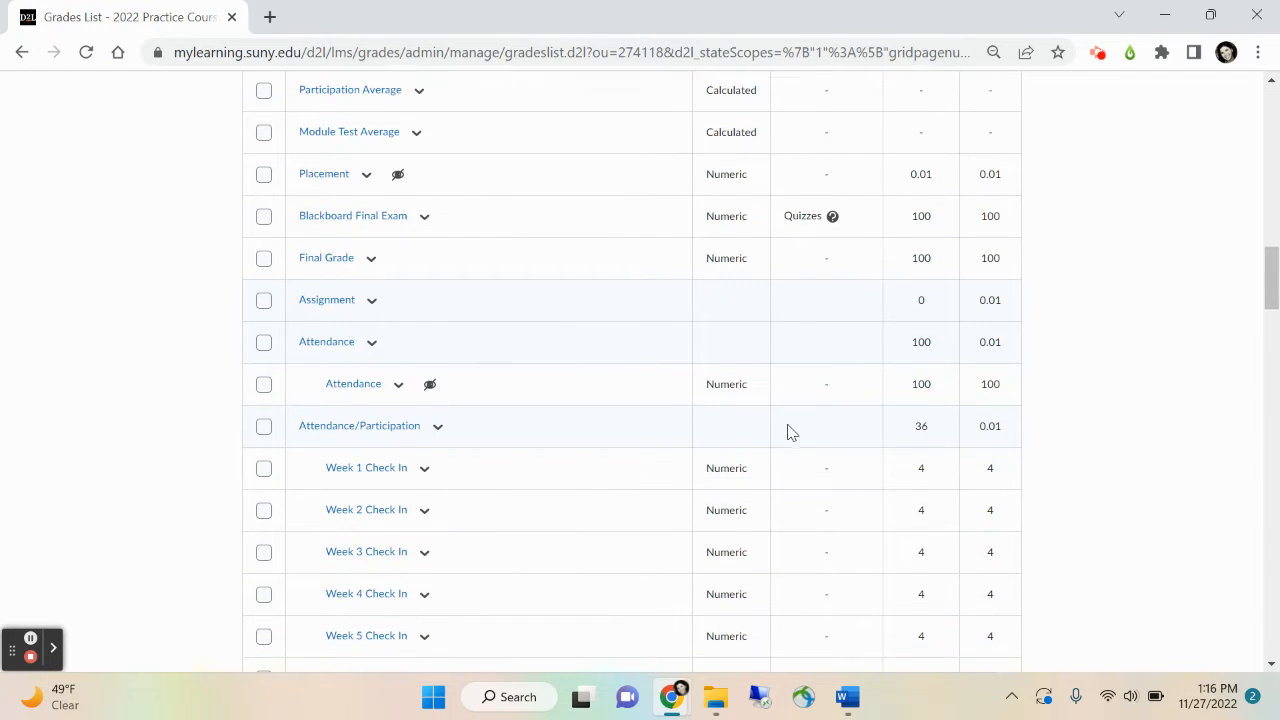
{"action": "scroll", "coordinate": [789, 432], "scroll_direction": "down", "scroll_amount": 1}
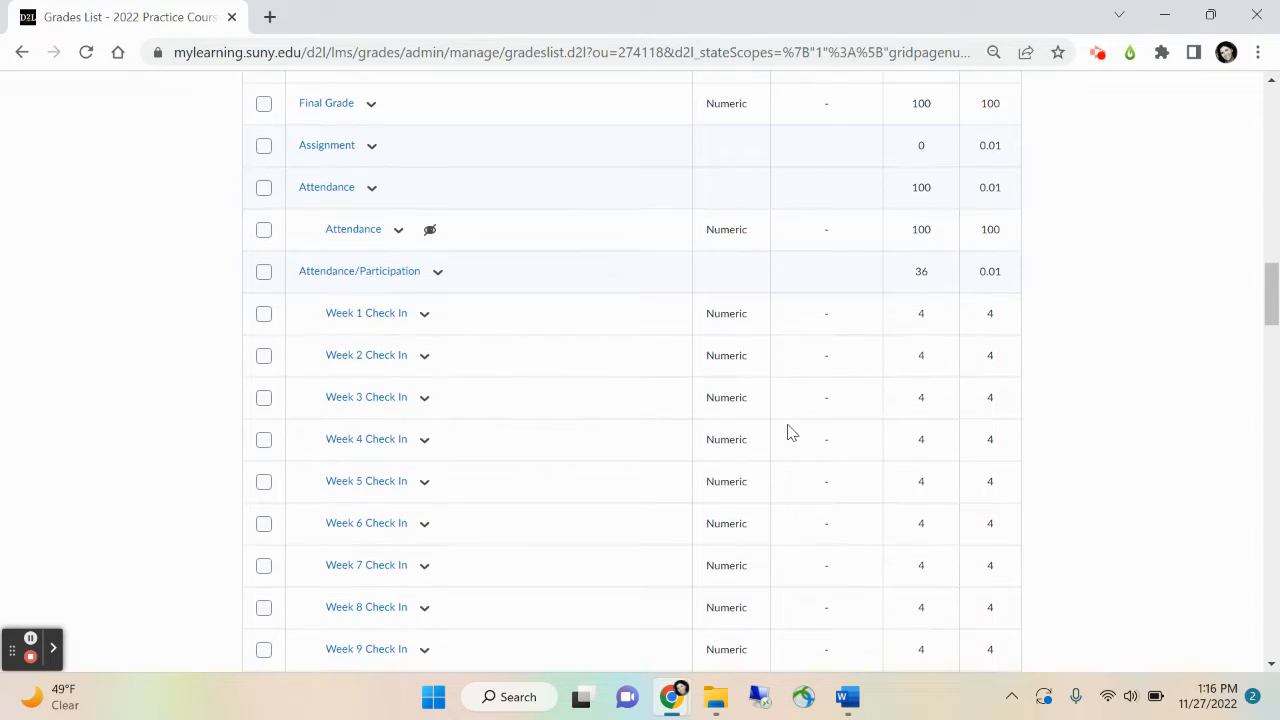
{"action": "scroll", "coordinate": [789, 432], "scroll_direction": "up", "scroll_amount": 2}
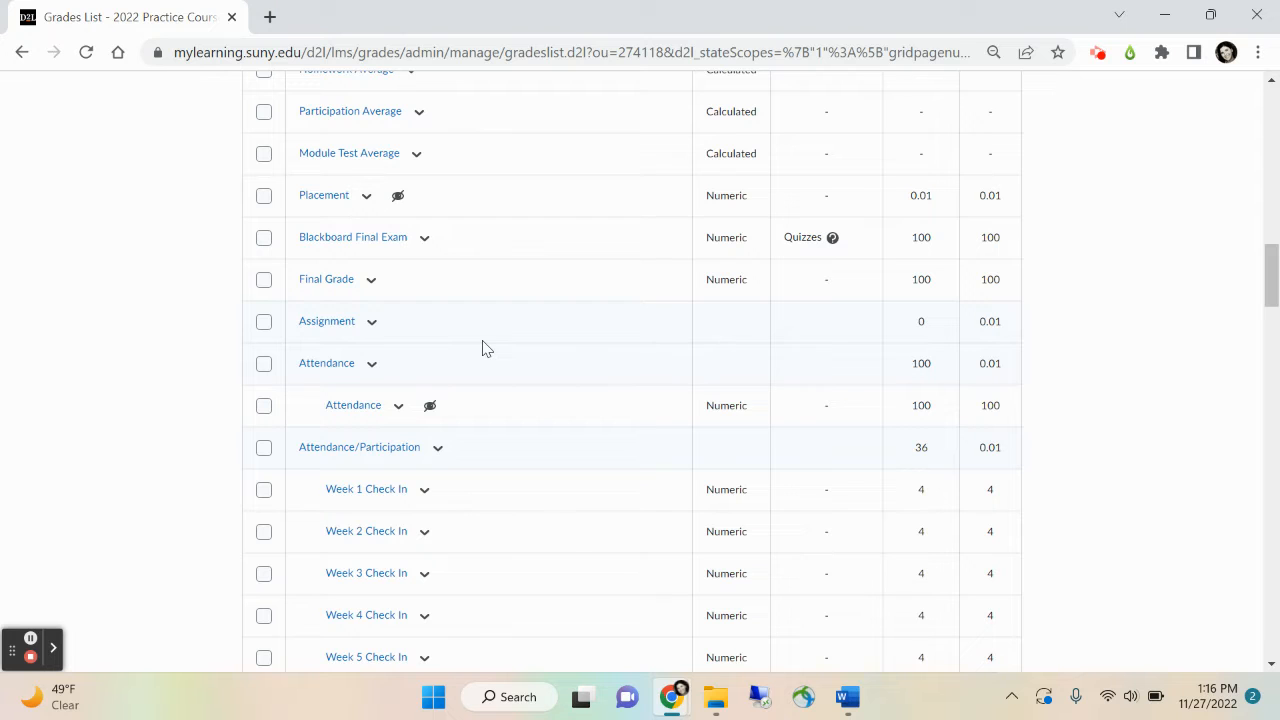
{"action": "scroll", "coordinate": [482, 347], "scroll_direction": "up", "scroll_amount": 1}
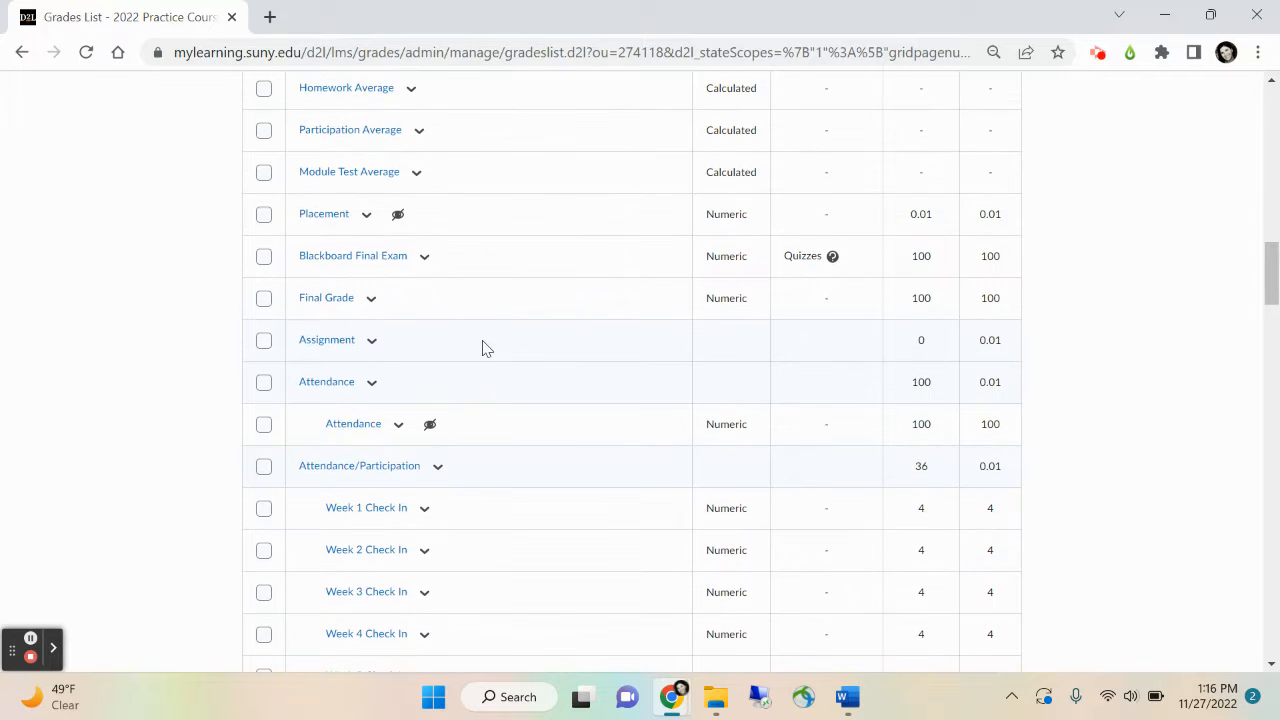
{"action": "scroll", "coordinate": [482, 347], "scroll_direction": "up", "scroll_amount": 2}
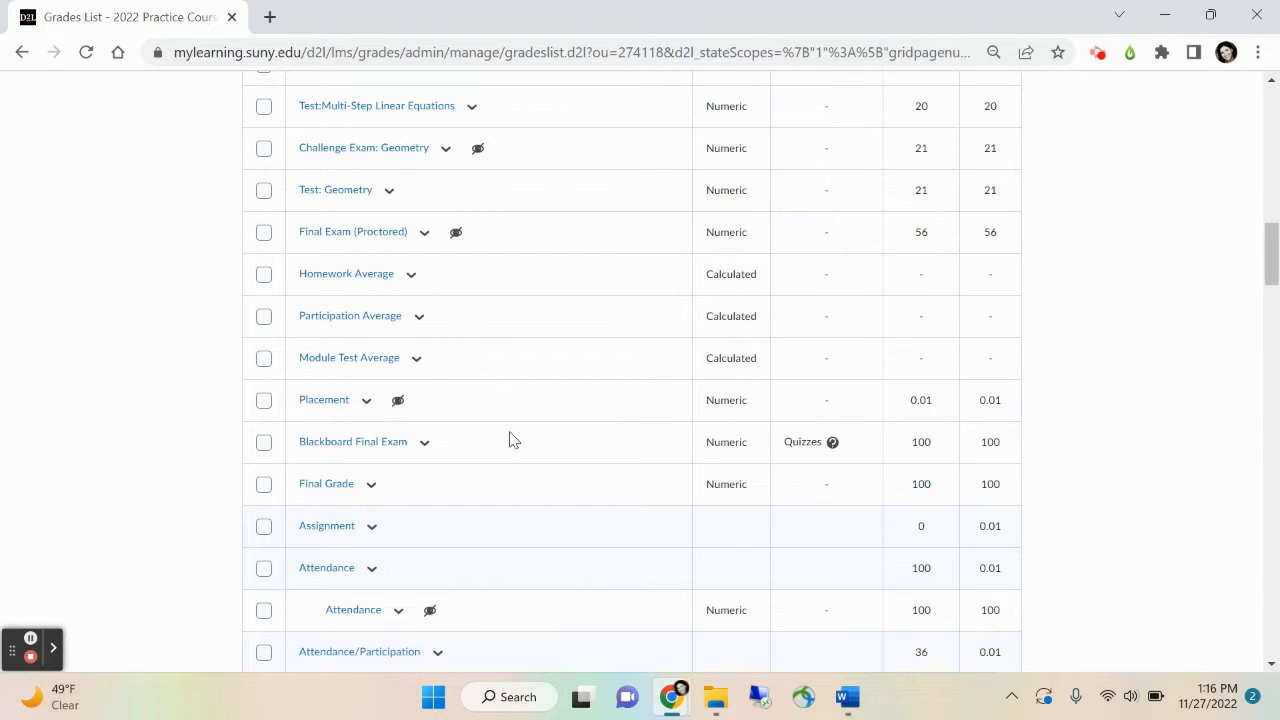
{"action": "scroll", "coordinate": [507, 502], "scroll_direction": "down", "scroll_amount": 1}
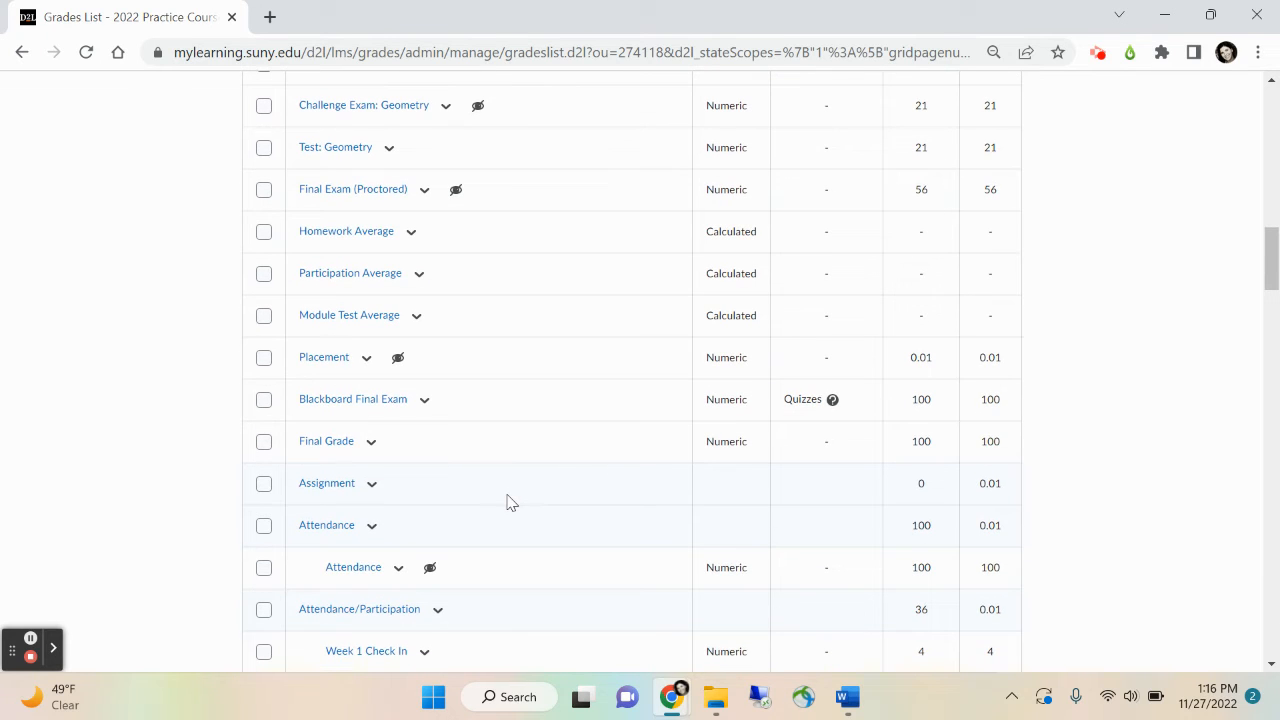
{"action": "scroll", "coordinate": [414, 534], "scroll_direction": "down", "scroll_amount": 1}
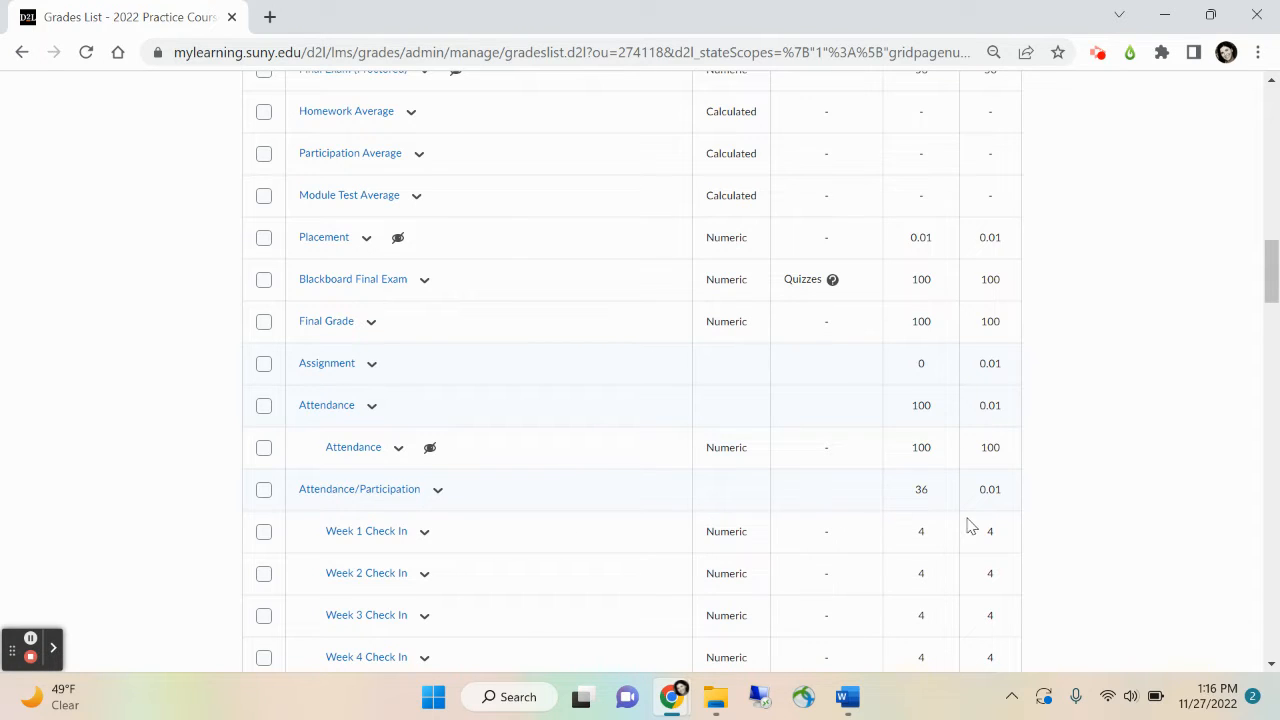
Examine the weekly check-in items and the Blog, Discussion, Final Exam and Homework categories, including the points and weights
{"action": "scroll", "coordinate": [970, 527], "scroll_direction": "down", "scroll_amount": 5}
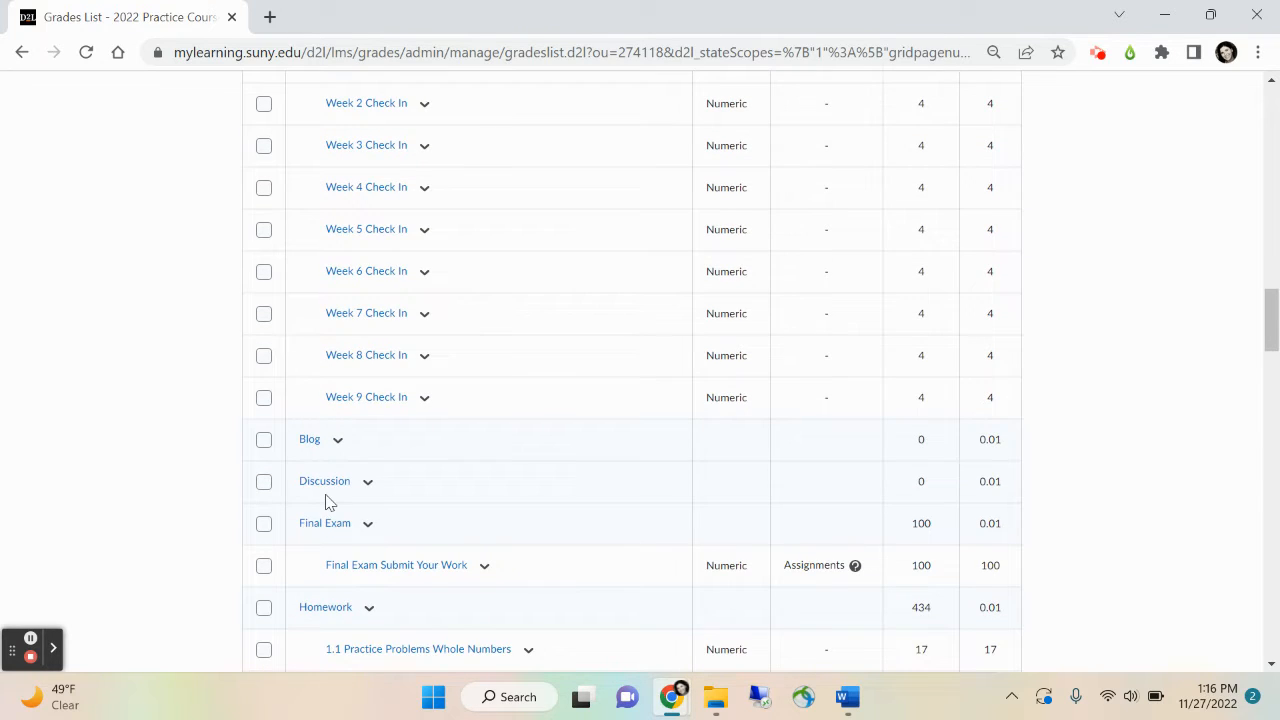
{"action": "scroll", "coordinate": [326, 500], "scroll_direction": "down", "scroll_amount": 1}
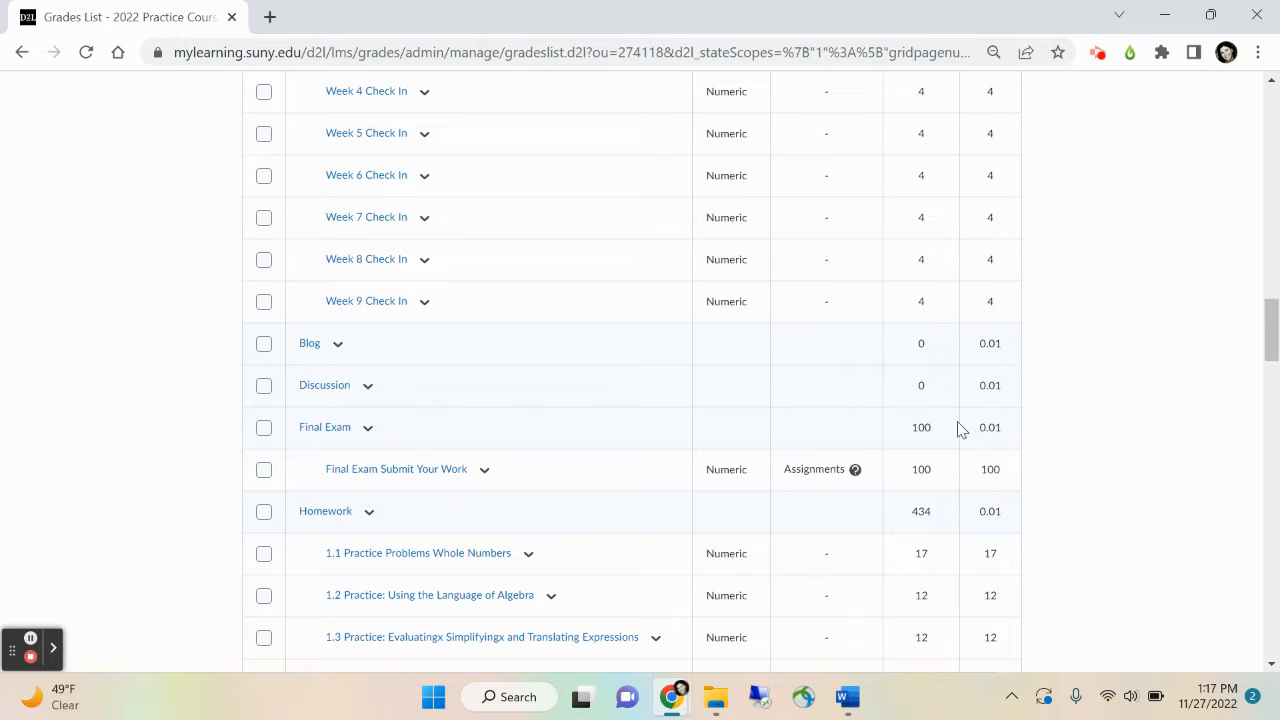
{"action": "scroll", "coordinate": [955, 435], "scroll_direction": "down", "scroll_amount": 4}
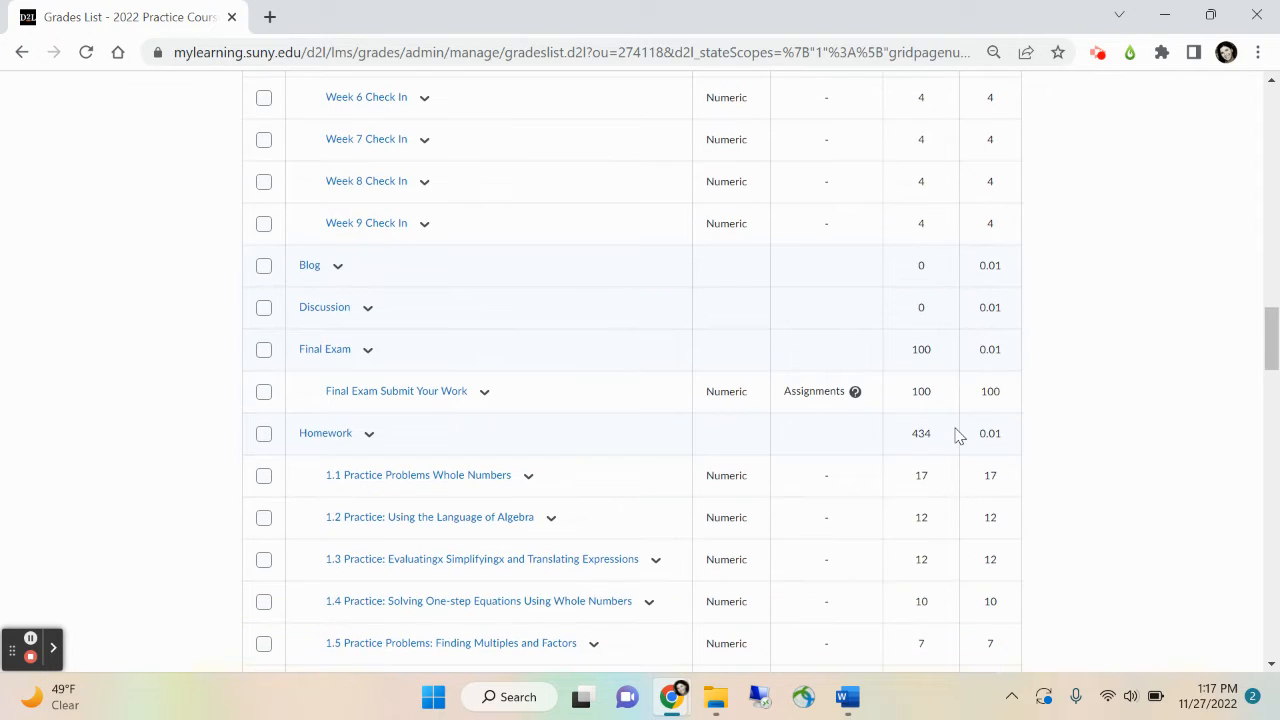
{"action": "scroll", "coordinate": [955, 435], "scroll_direction": "down", "scroll_amount": 8}
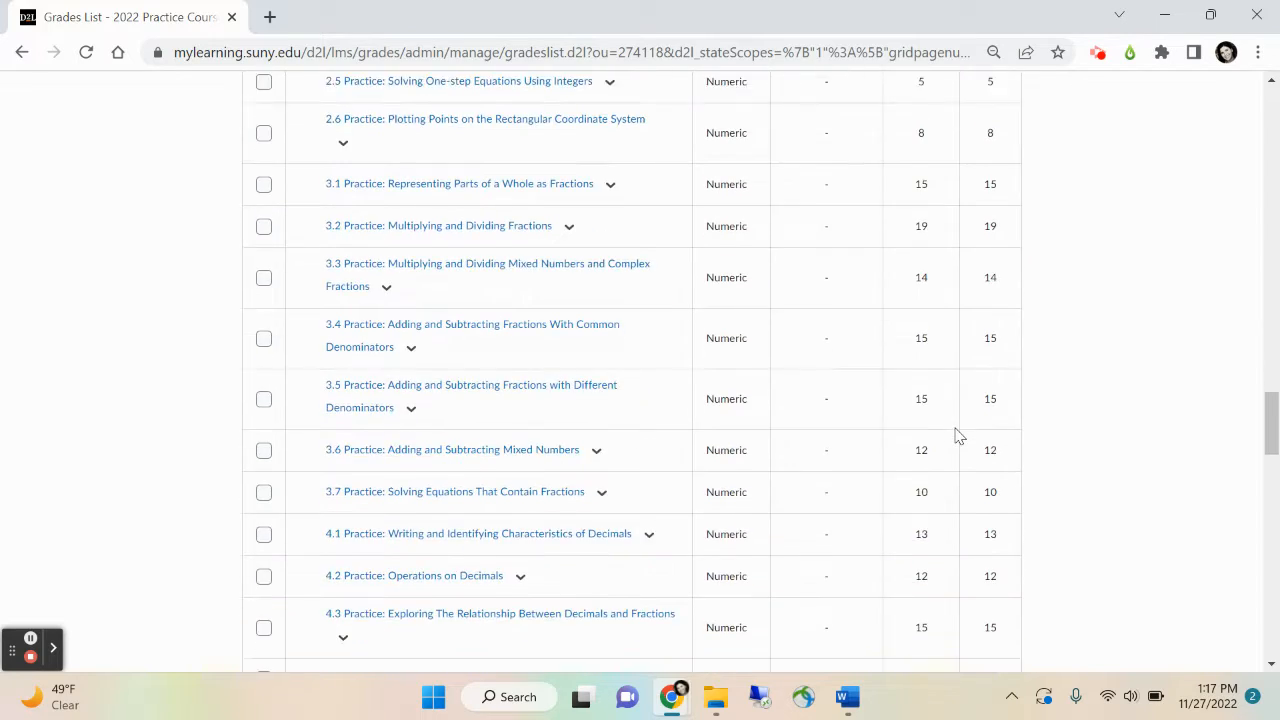
{"action": "scroll", "coordinate": [955, 435], "scroll_direction": "down", "scroll_amount": 5}
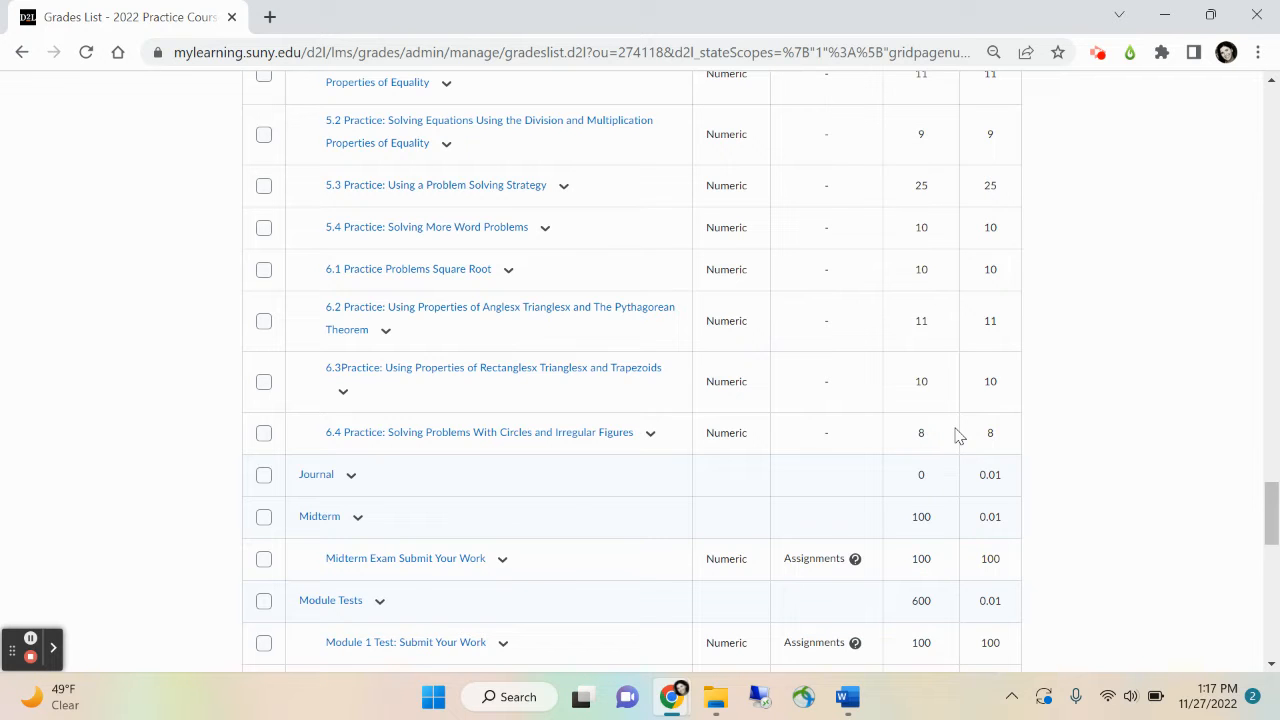
{"action": "scroll", "coordinate": [897, 278], "scroll_direction": "up", "scroll_amount": 3}
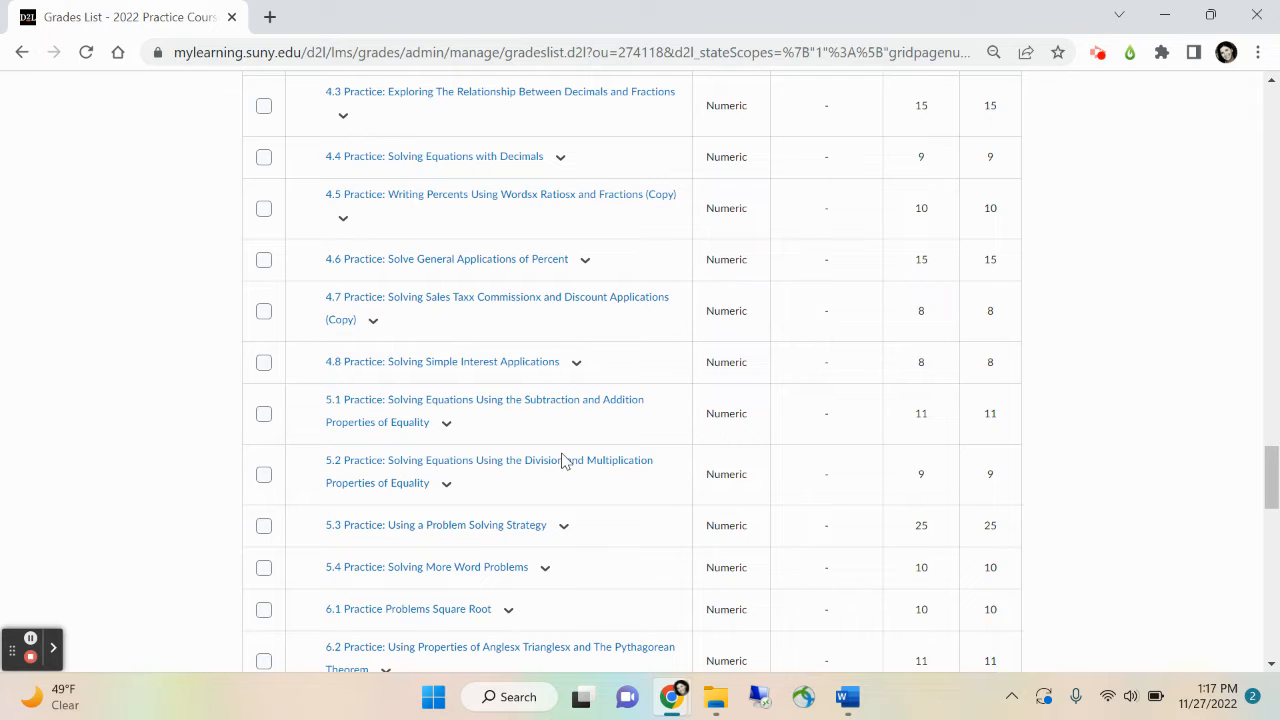
{"action": "scroll", "coordinate": [562, 458], "scroll_direction": "down", "scroll_amount": 1}
{"action": "scroll", "coordinate": [562, 460], "scroll_direction": "down", "scroll_amount": 2}
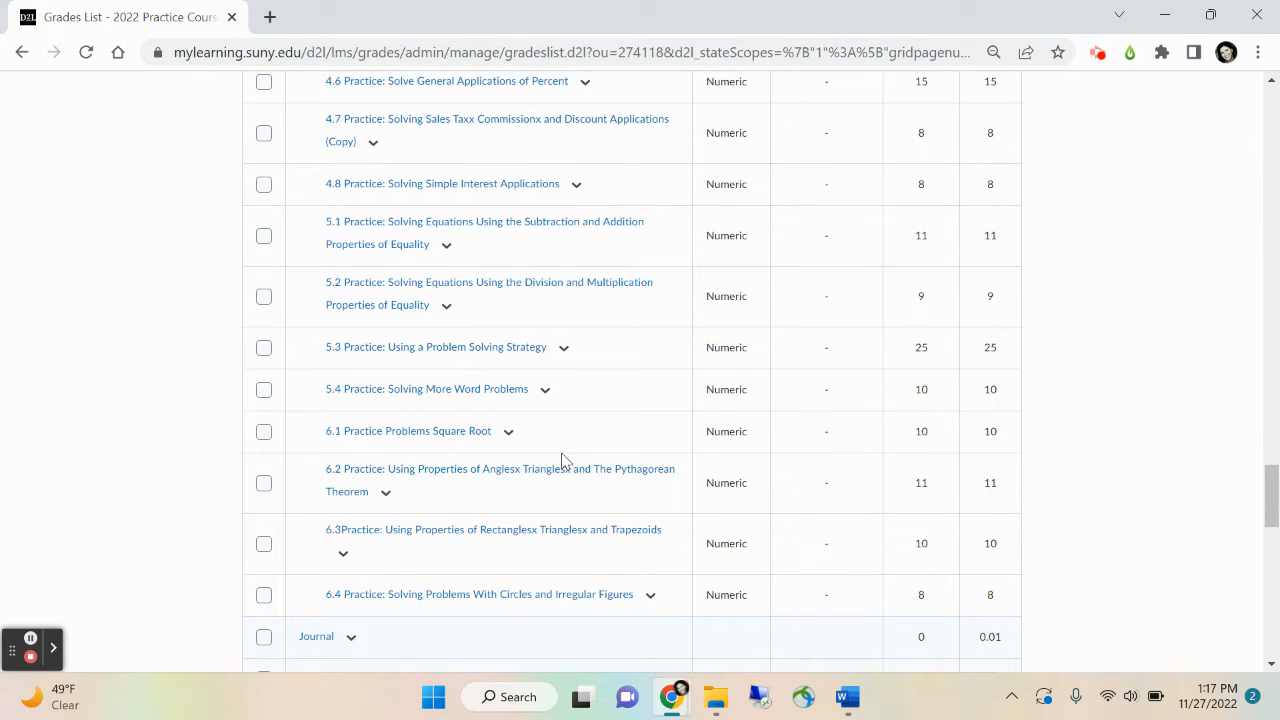
Inspect the Journal, Midterm and Module Tests categories and the assignment associations of their submission items
{"action": "scroll", "coordinate": [558, 270], "scroll_direction": "down", "scroll_amount": 4}
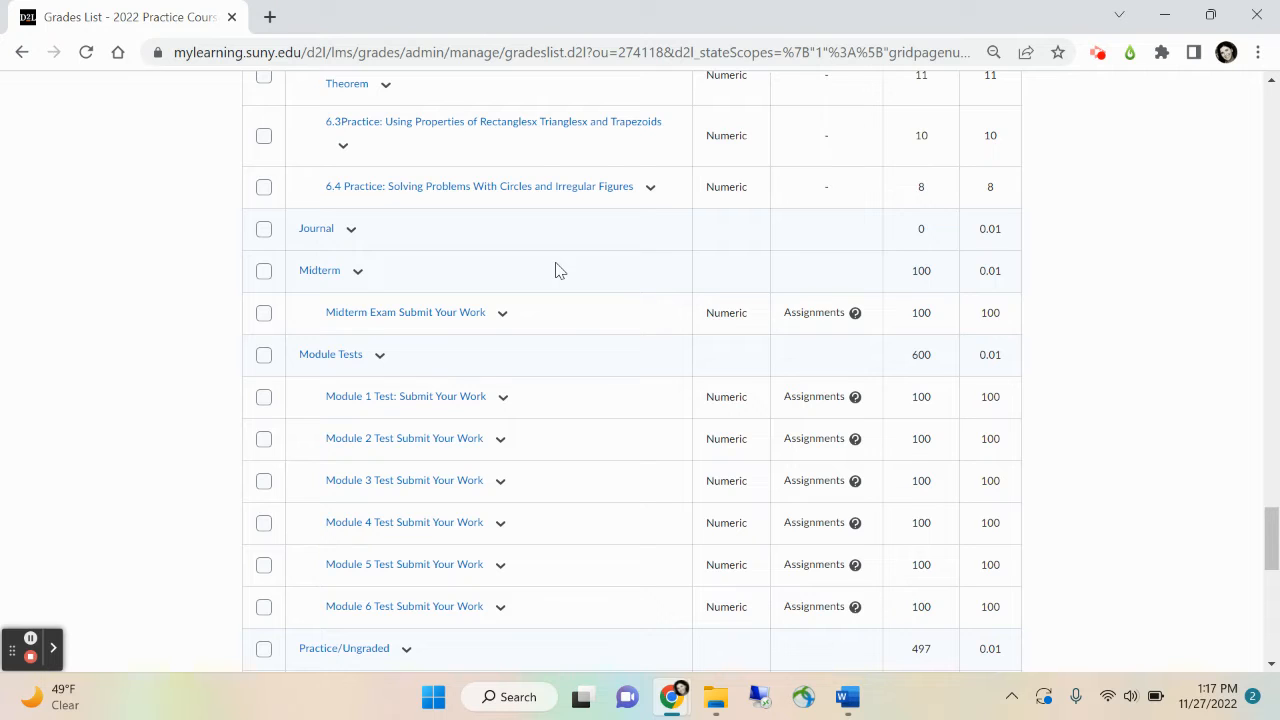
{"action": "scroll", "coordinate": [556, 270], "scroll_direction": "down", "scroll_amount": 1}
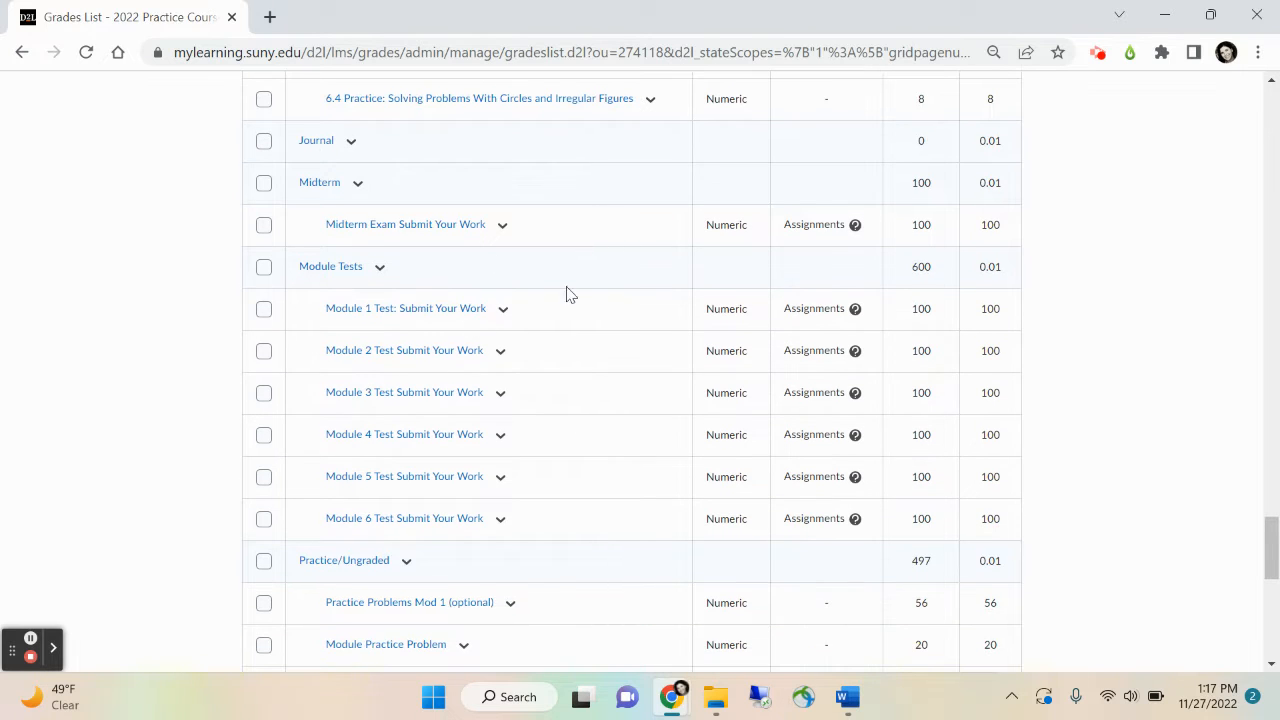
{"action": "scroll", "coordinate": [590, 370], "scroll_direction": "down", "scroll_amount": 1}
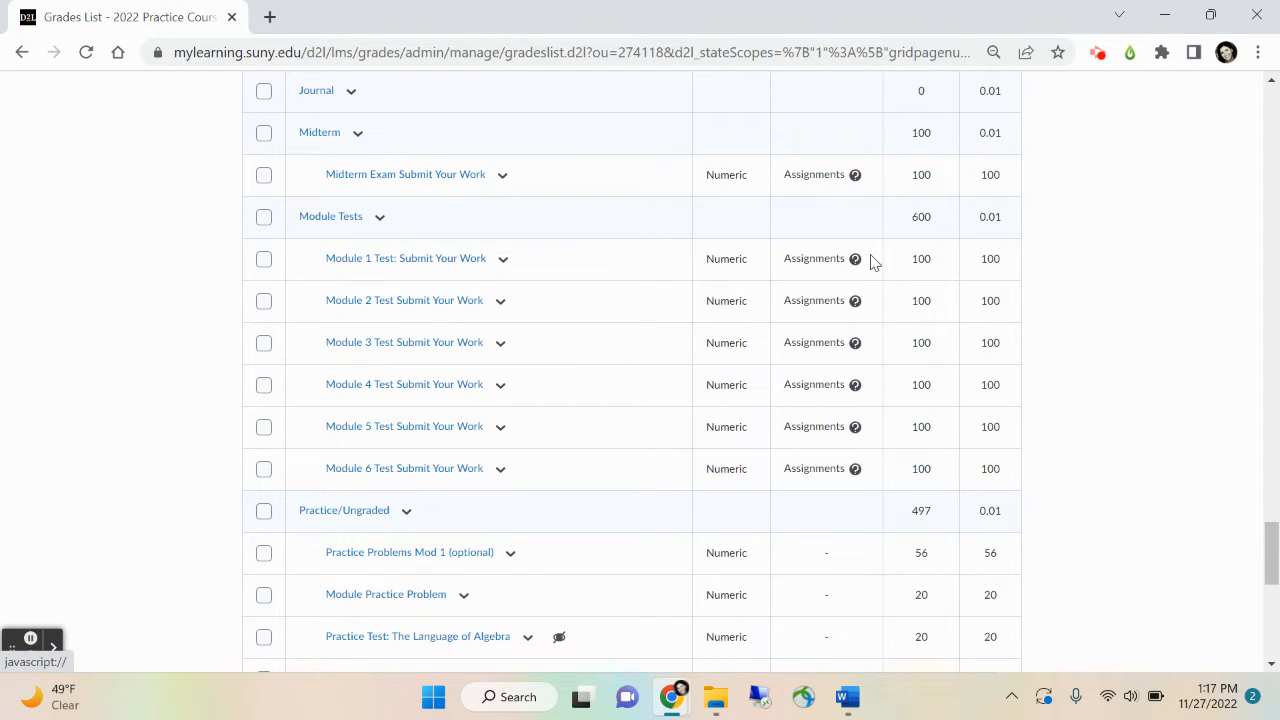
{"action": "scroll", "coordinate": [843, 110], "scroll_direction": "up", "scroll_amount": 2}
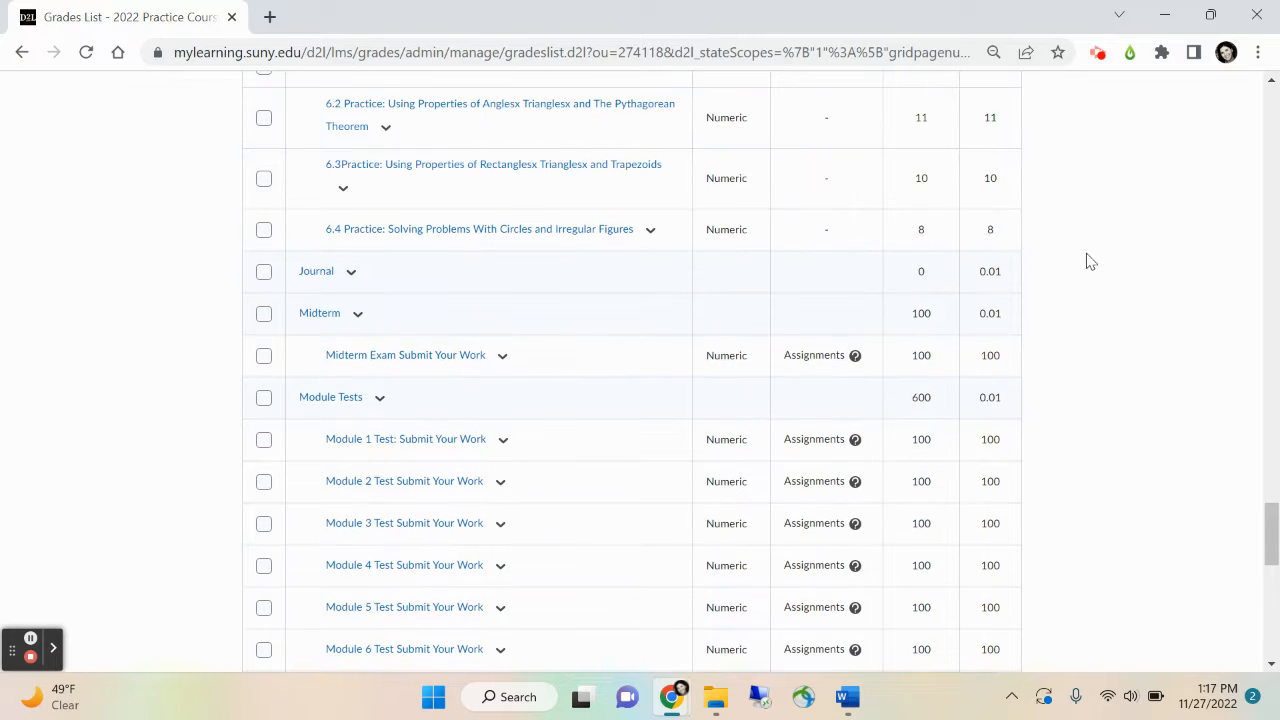
Check the Association, Max. Points and Weight columns from the first grade item to the Homework category, and return to the page start
{"action": "left_click_drag", "start_coordinate": [1262, 515], "coordinate": [1276, 112]}
{"action": "scroll", "coordinate": [1034, 465], "scroll_direction": "down", "scroll_amount": 2}
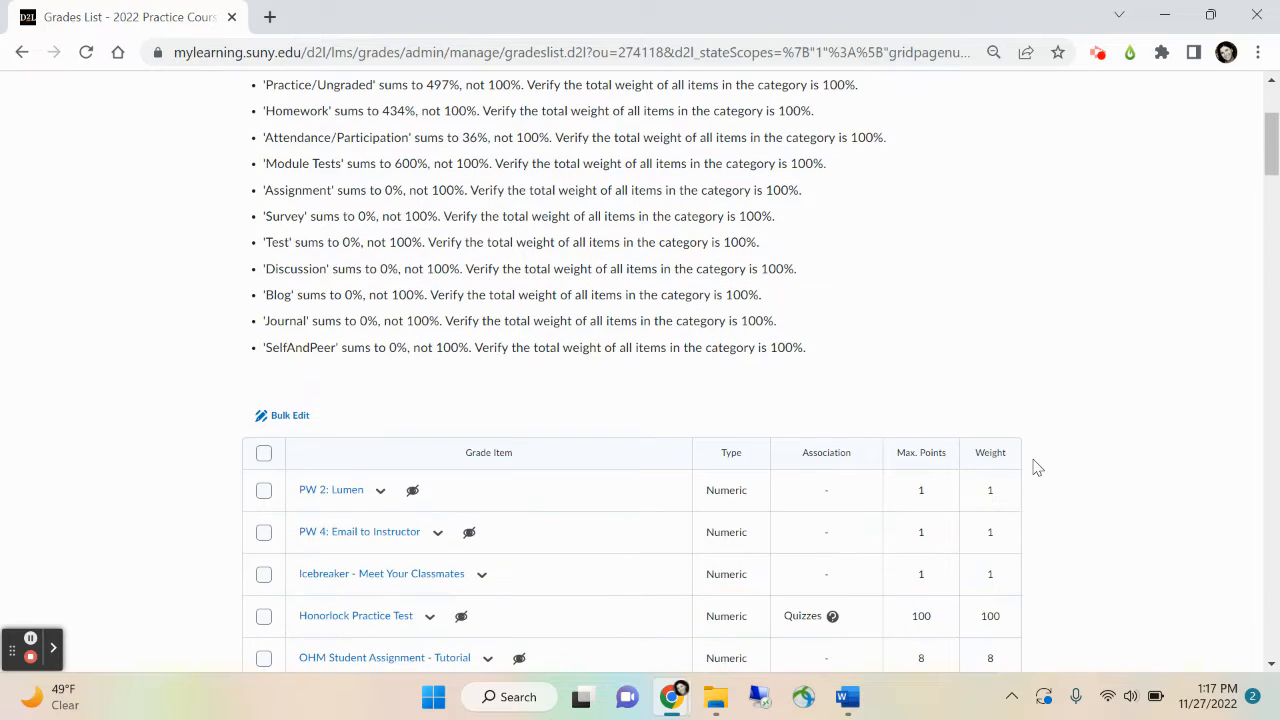
{"action": "scroll", "coordinate": [890, 532], "scroll_direction": "down", "scroll_amount": 2}
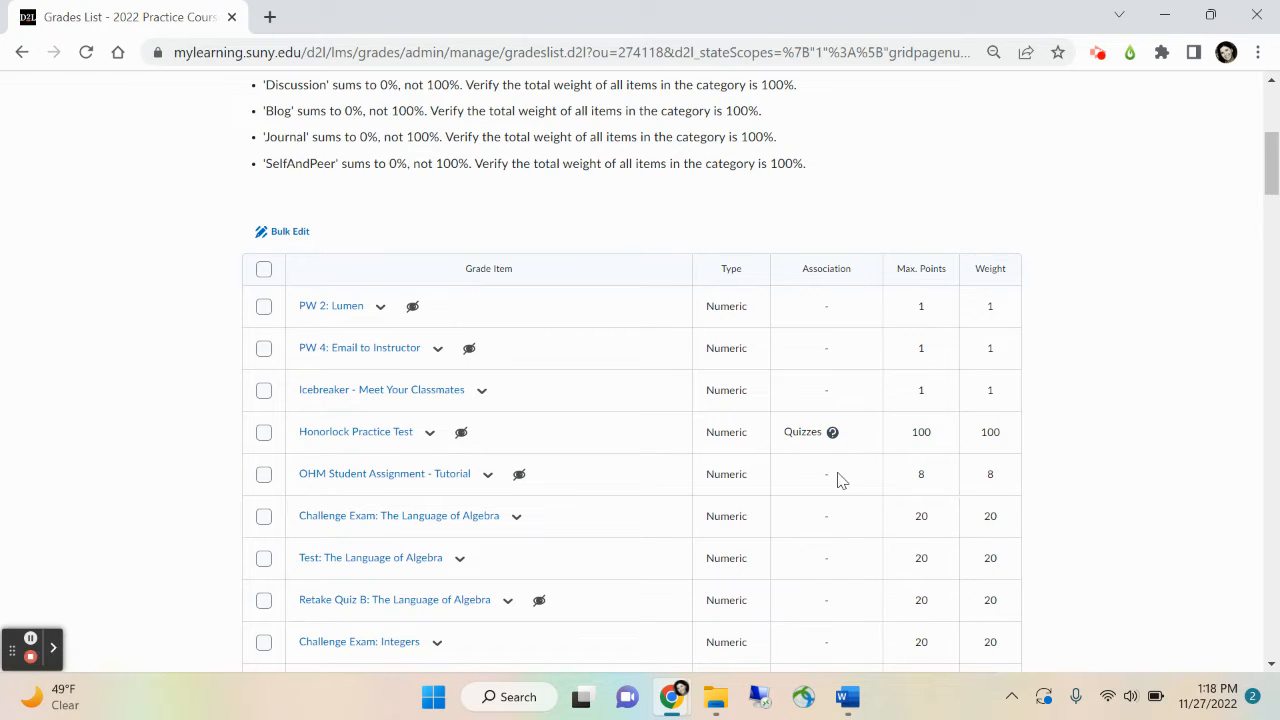
{"action": "scroll", "coordinate": [838, 480], "scroll_direction": "down", "scroll_amount": 1}
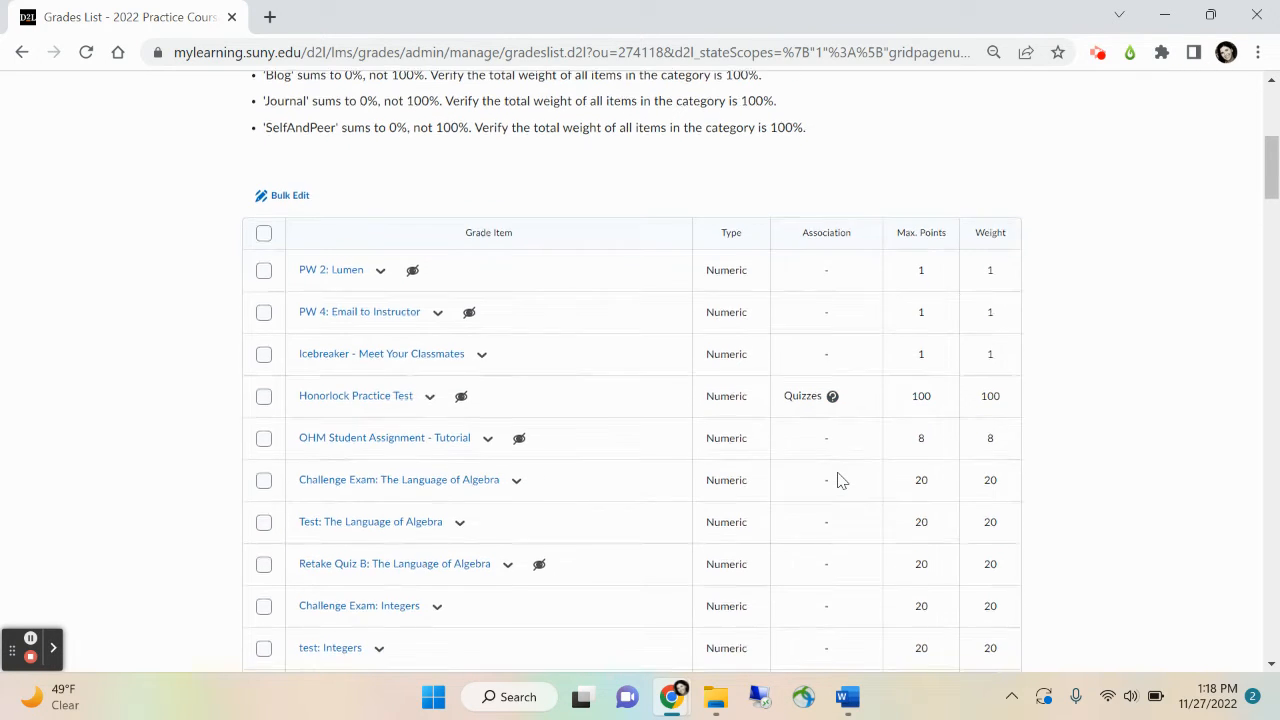
{"action": "scroll", "coordinate": [838, 480], "scroll_direction": "down", "scroll_amount": 4}
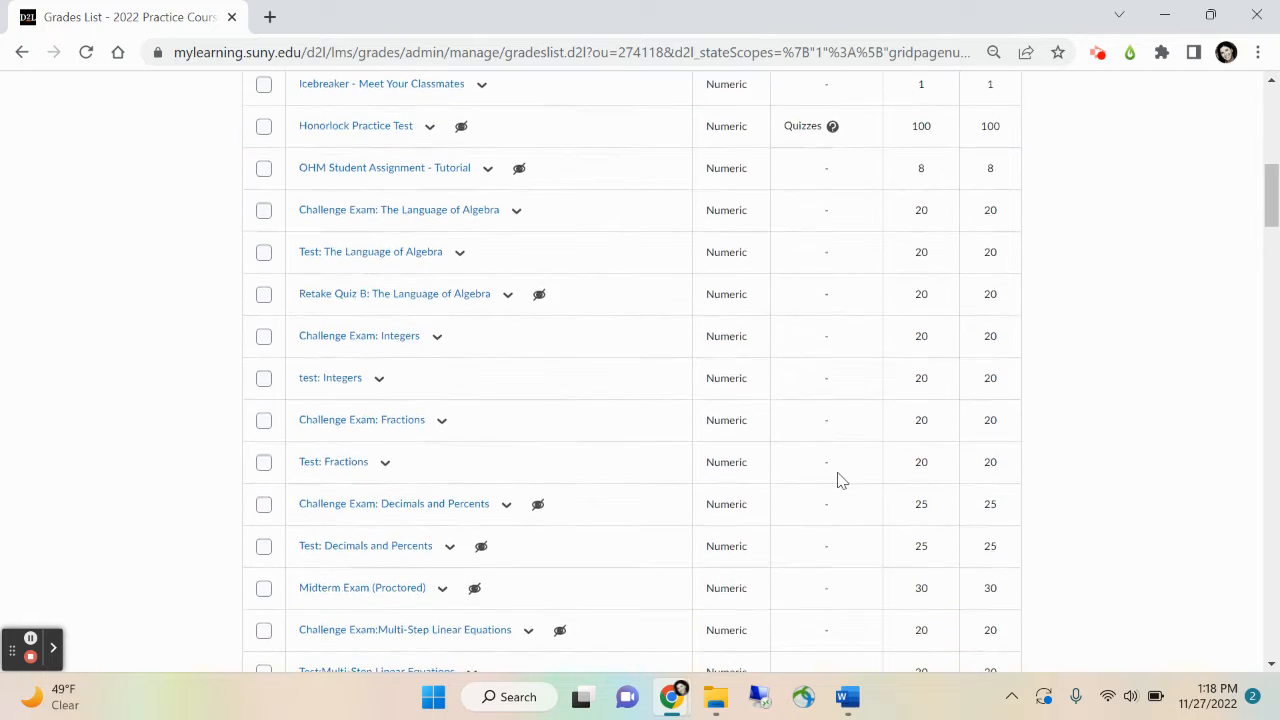
{"action": "scroll", "coordinate": [838, 480], "scroll_direction": "down", "scroll_amount": 4}
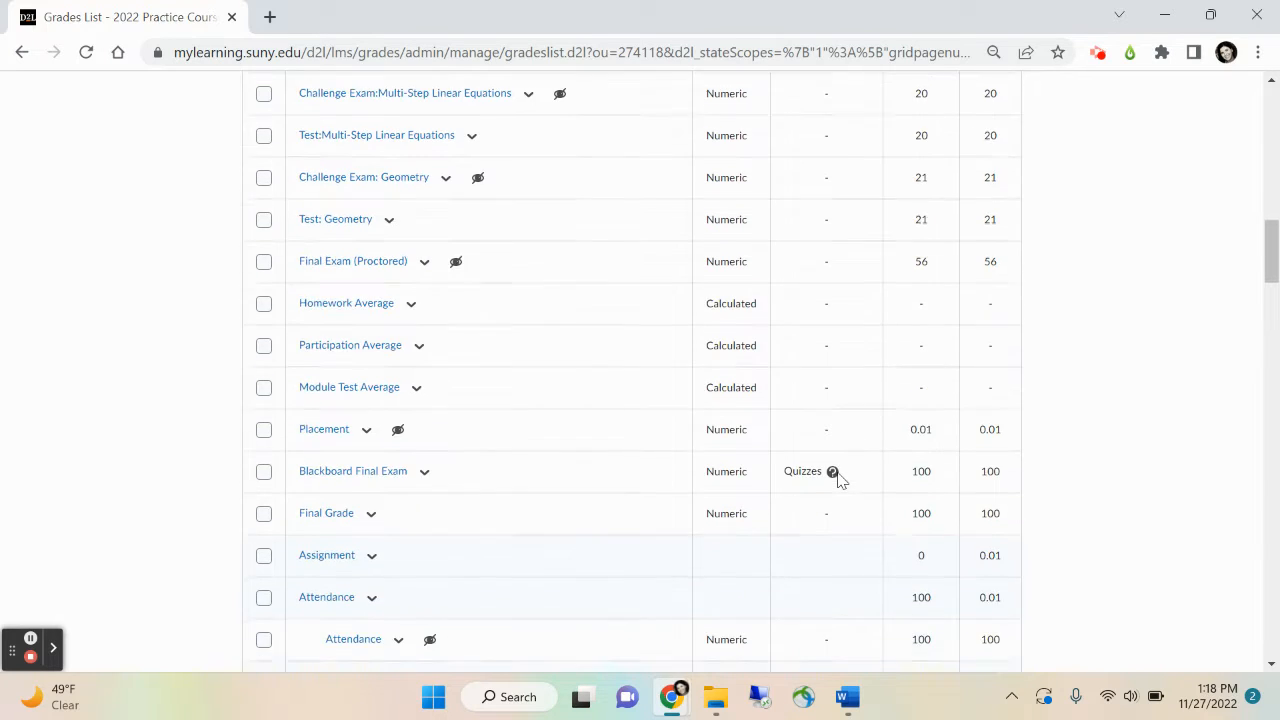
{"action": "scroll", "coordinate": [838, 480], "scroll_direction": "down", "scroll_amount": 1}
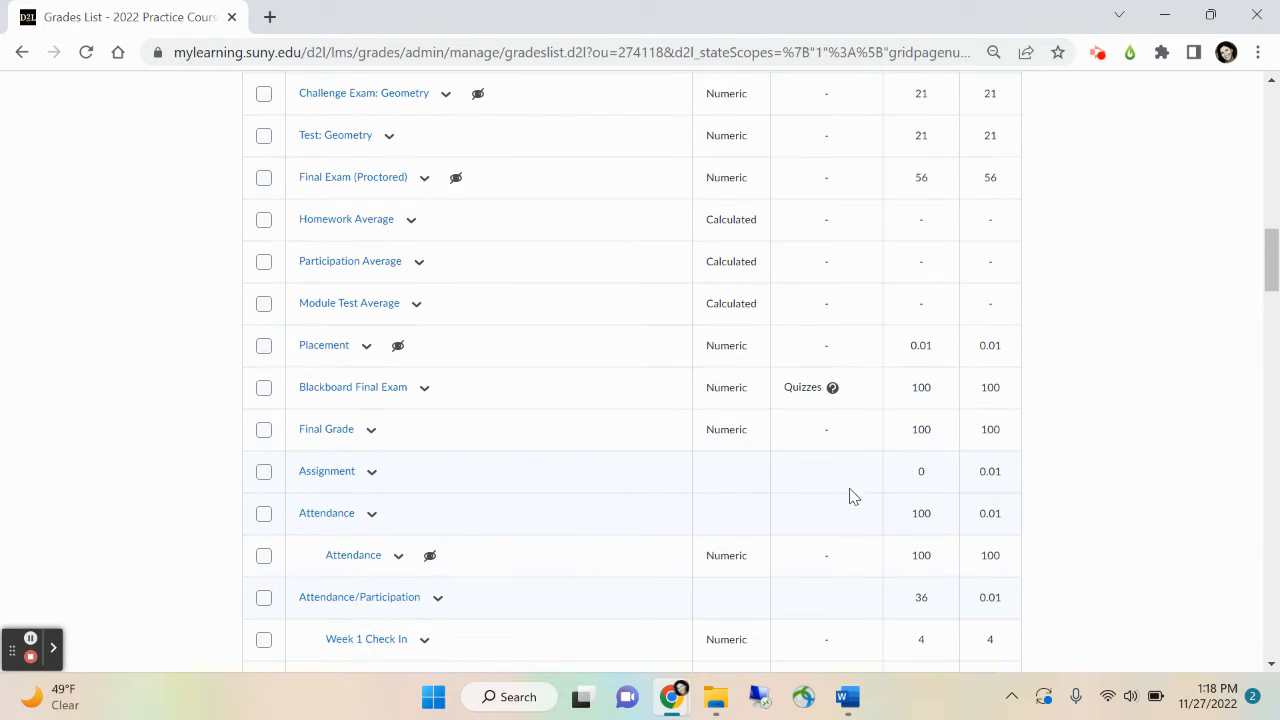
{"action": "scroll", "coordinate": [855, 510], "scroll_direction": "down", "scroll_amount": 3}
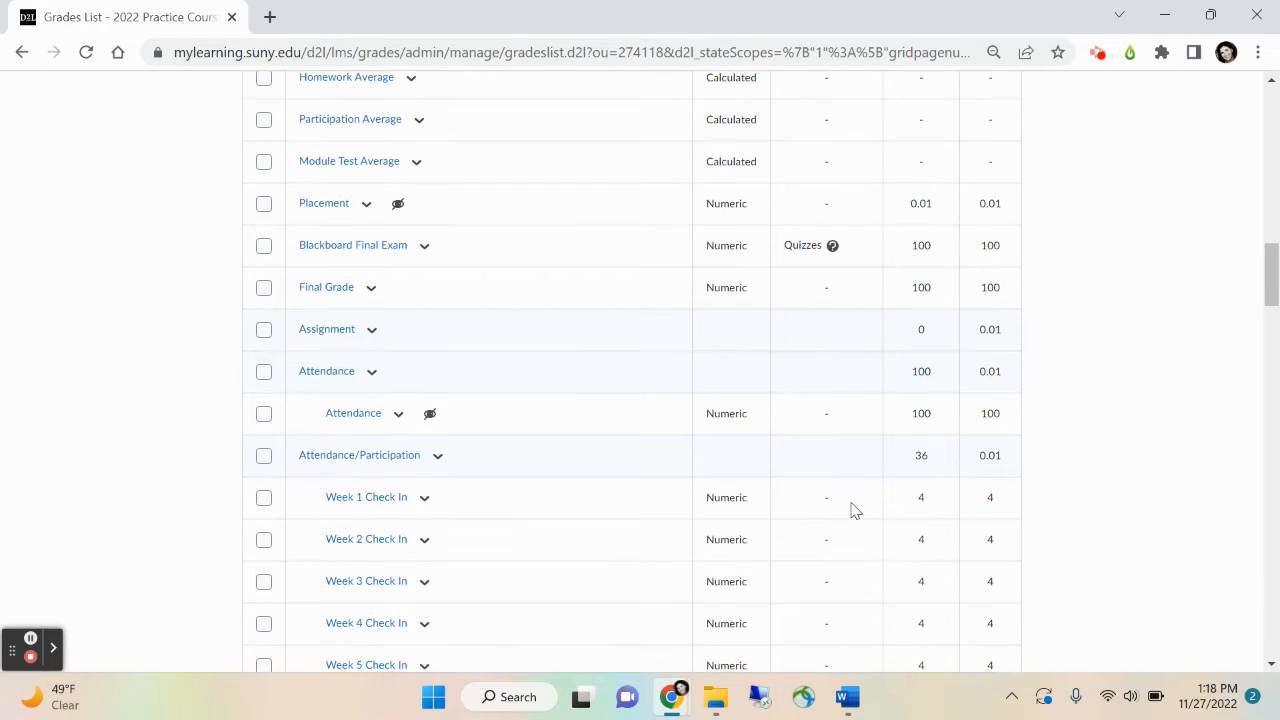
{"action": "scroll", "coordinate": [855, 510], "scroll_direction": "down", "scroll_amount": 6}
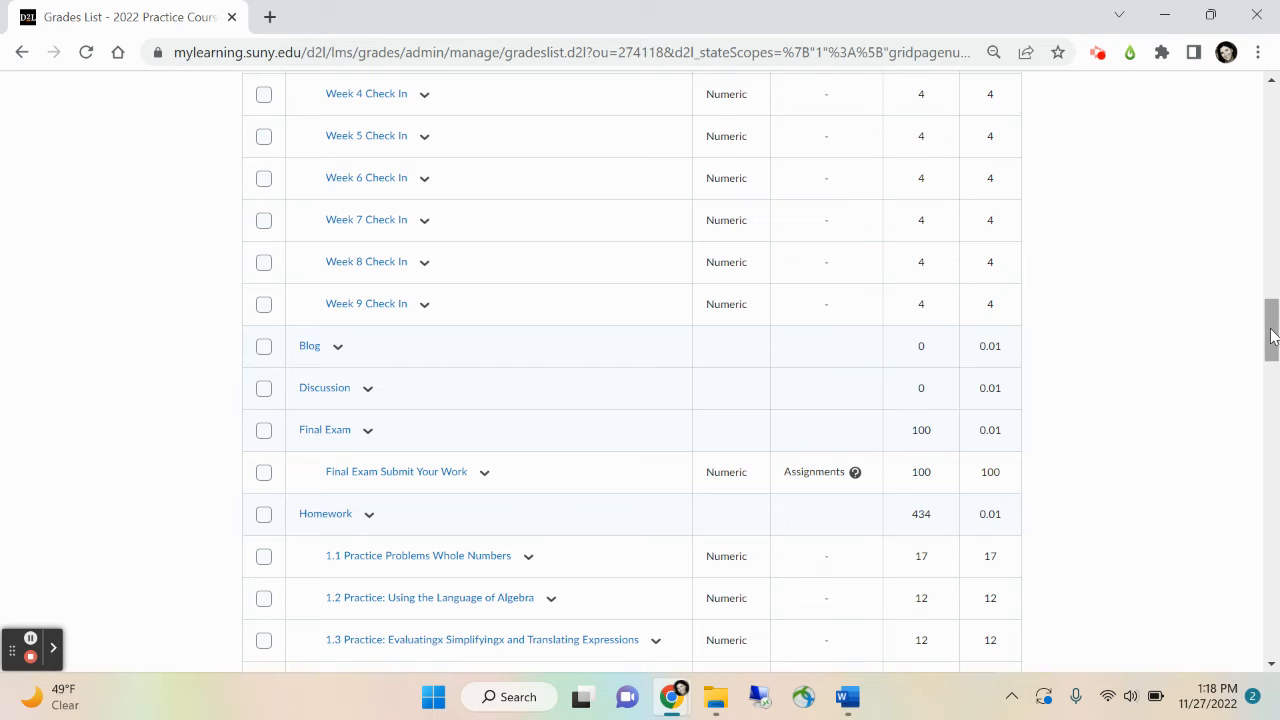
{"action": "left_click_drag", "start_coordinate": [1271, 334], "coordinate": [1274, 107]}
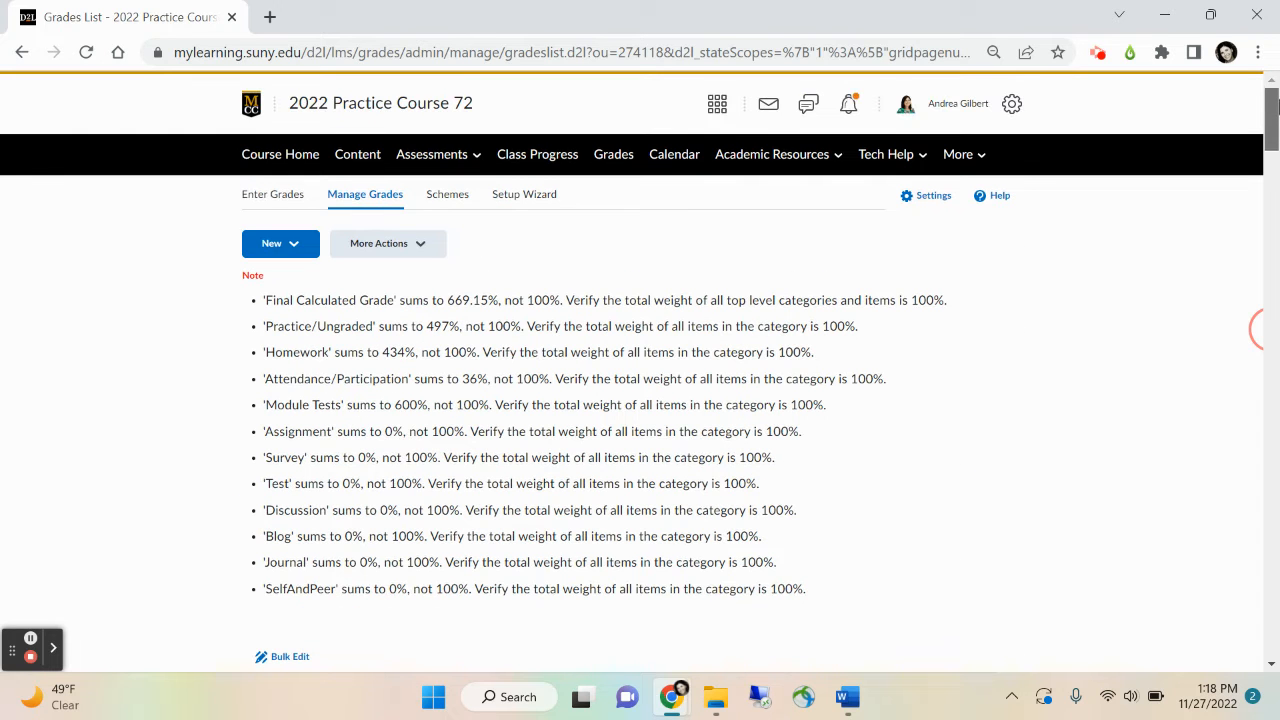
Start deleting grade items and categories, and mark PW 2: Lumen and PW 4: Email to Instructor for deletion
{"action": "left_click", "coordinate": [412, 252]}
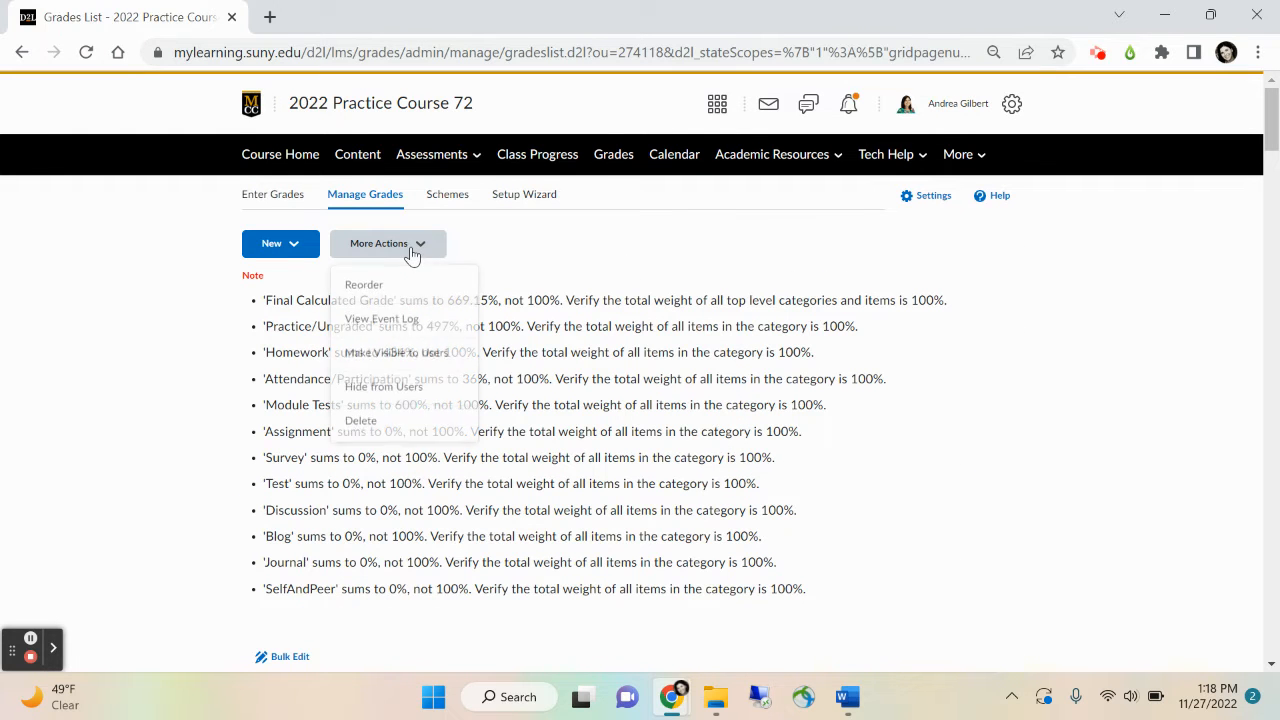
{"action": "left_click", "coordinate": [379, 434]}
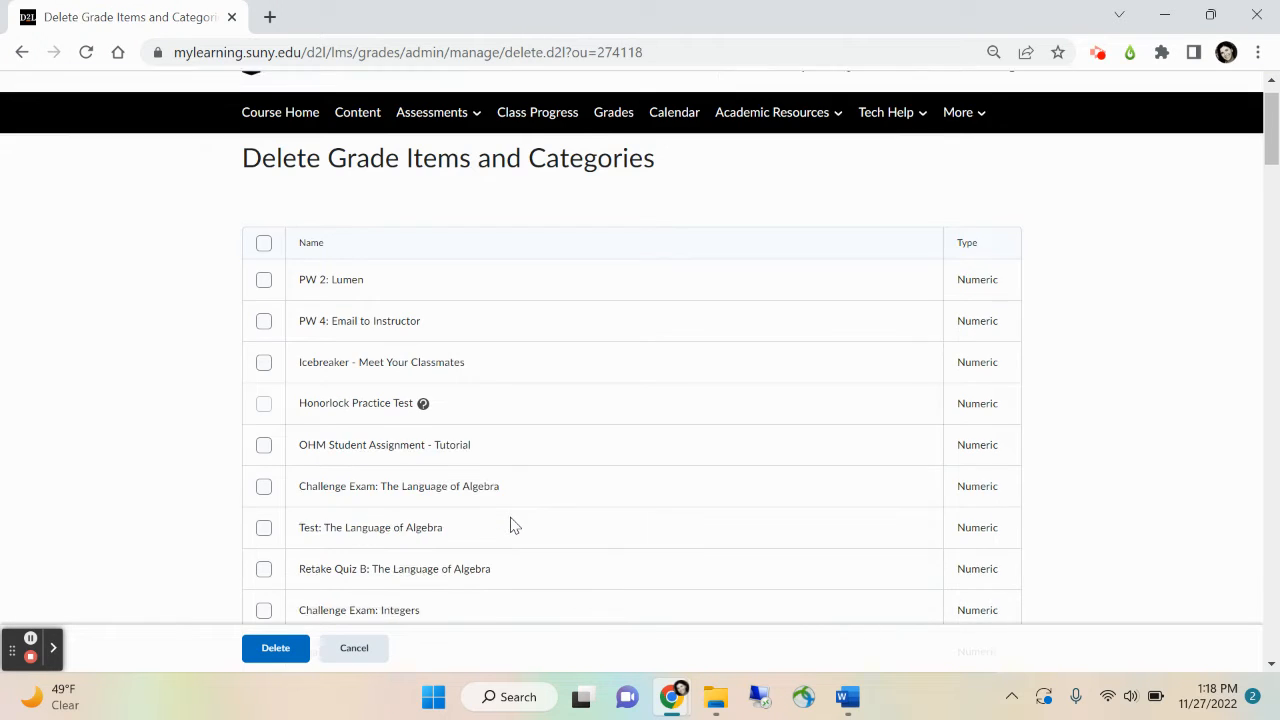
{"action": "scroll", "coordinate": [510, 525], "scroll_direction": "down", "scroll_amount": 1}
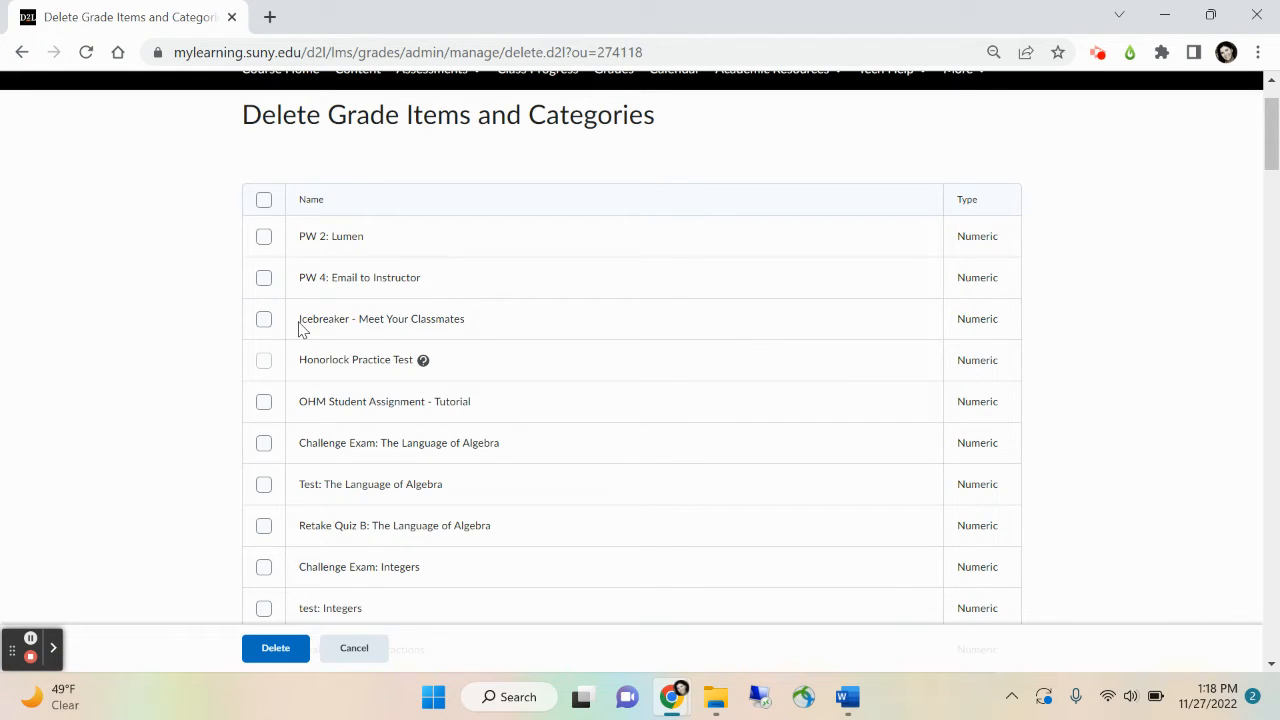
{"action": "left_click", "coordinate": [264, 237]}
{"action": "left_click", "coordinate": [264, 278]}
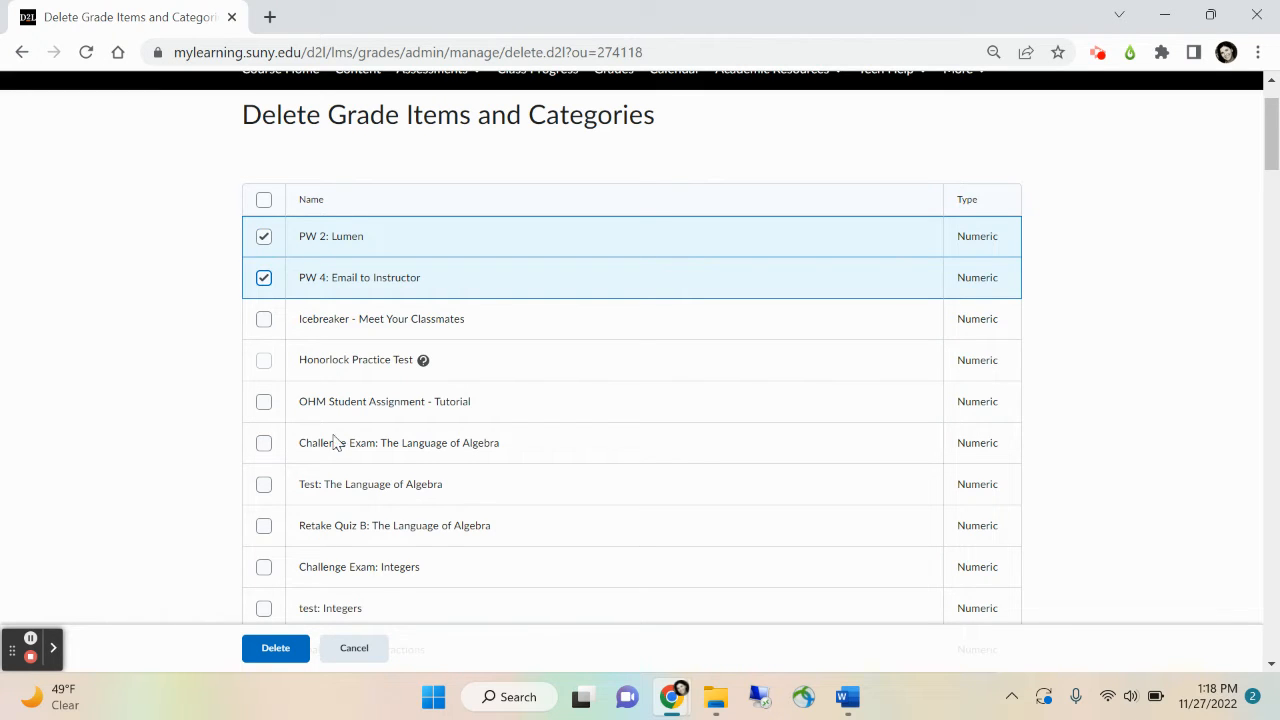
Mark OHM Student Assignment - Tutorial and the Challenge Exam, Test and Retake Quiz B for The Language of Algebra for deletion
{"action": "scroll", "coordinate": [336, 446], "scroll_direction": "down", "scroll_amount": 1}
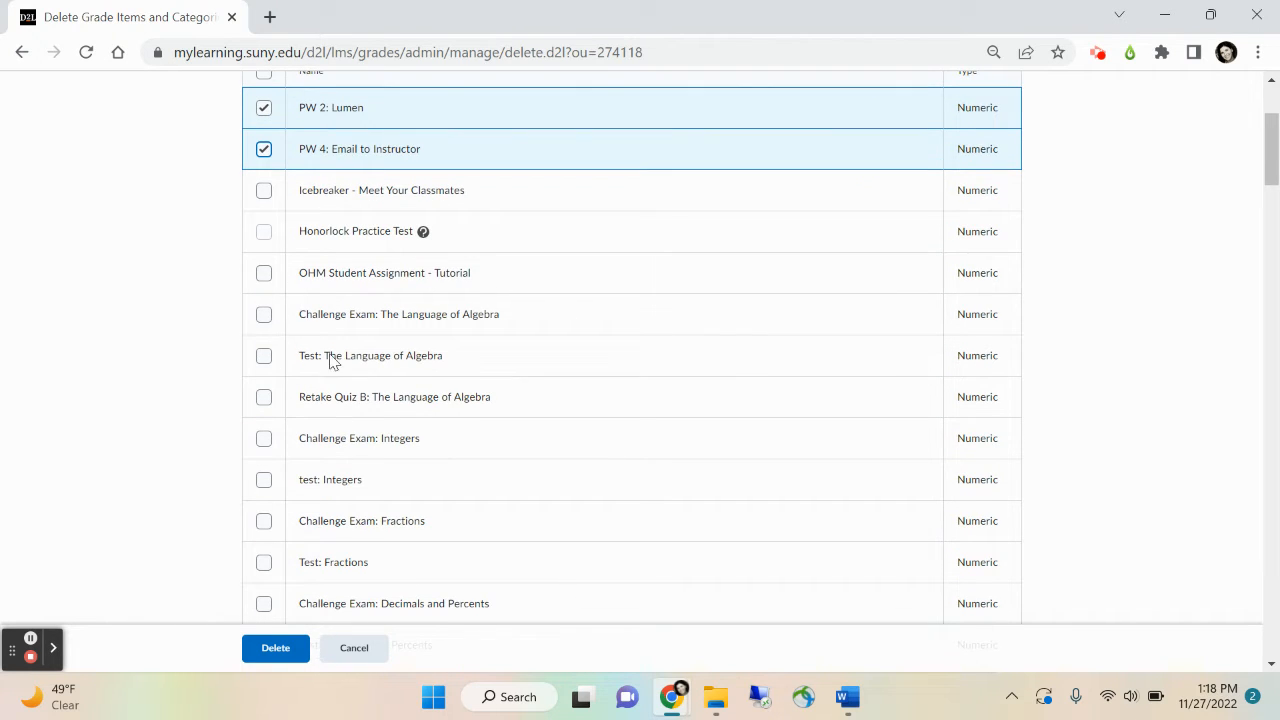
{"action": "scroll", "coordinate": [303, 328], "scroll_direction": "down", "scroll_amount": 1}
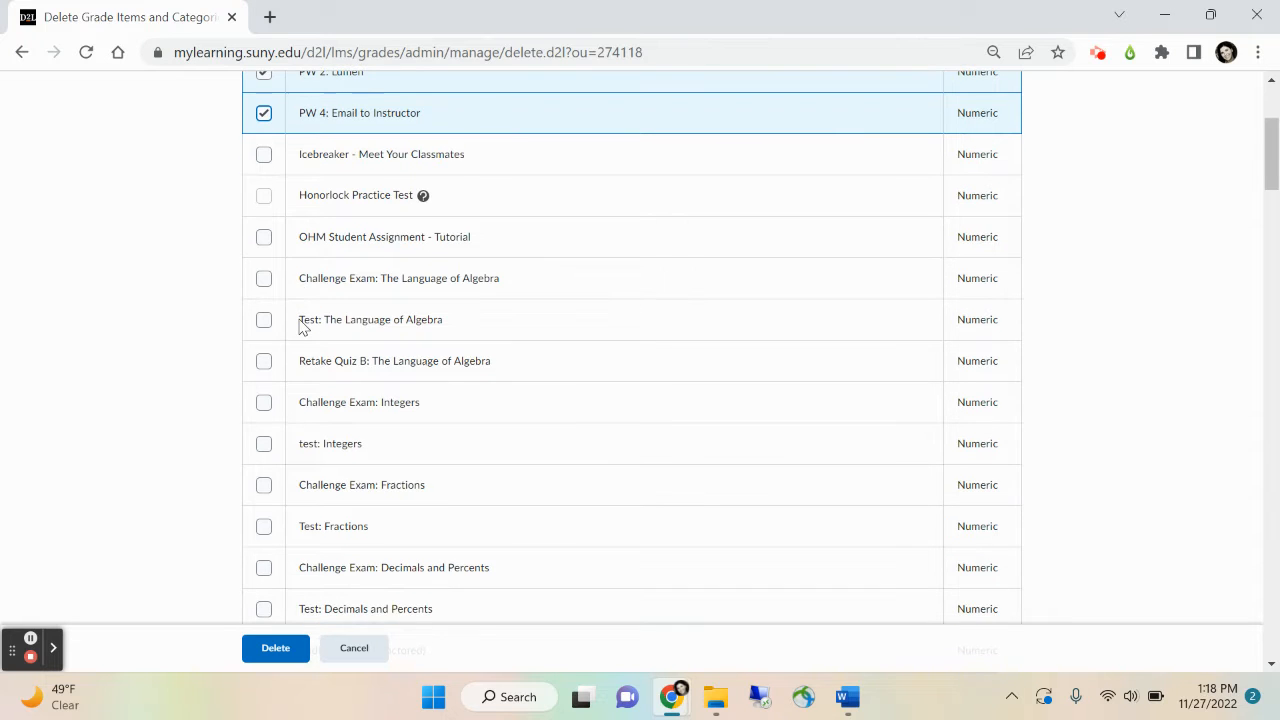
{"action": "left_click", "coordinate": [263, 237]}
{"action": "left_click", "coordinate": [263, 278]}
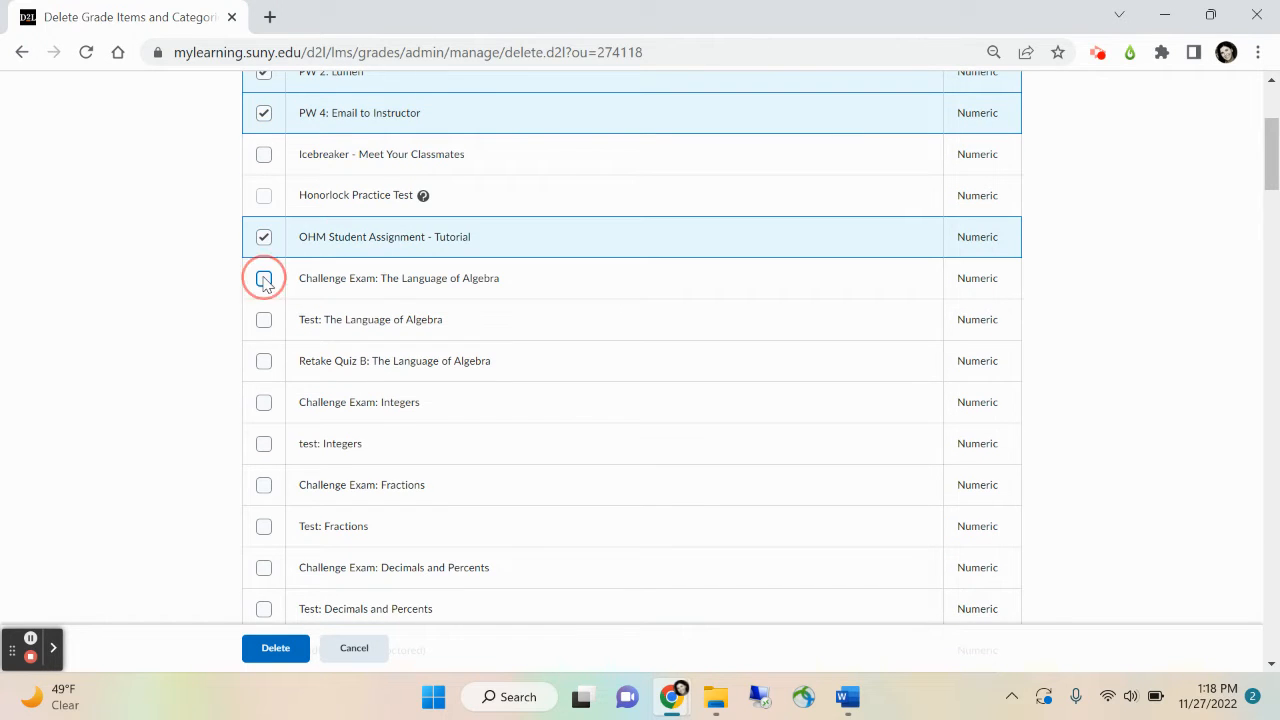
{"action": "left_click", "coordinate": [264, 320]}
{"action": "left_click", "coordinate": [263, 361]}
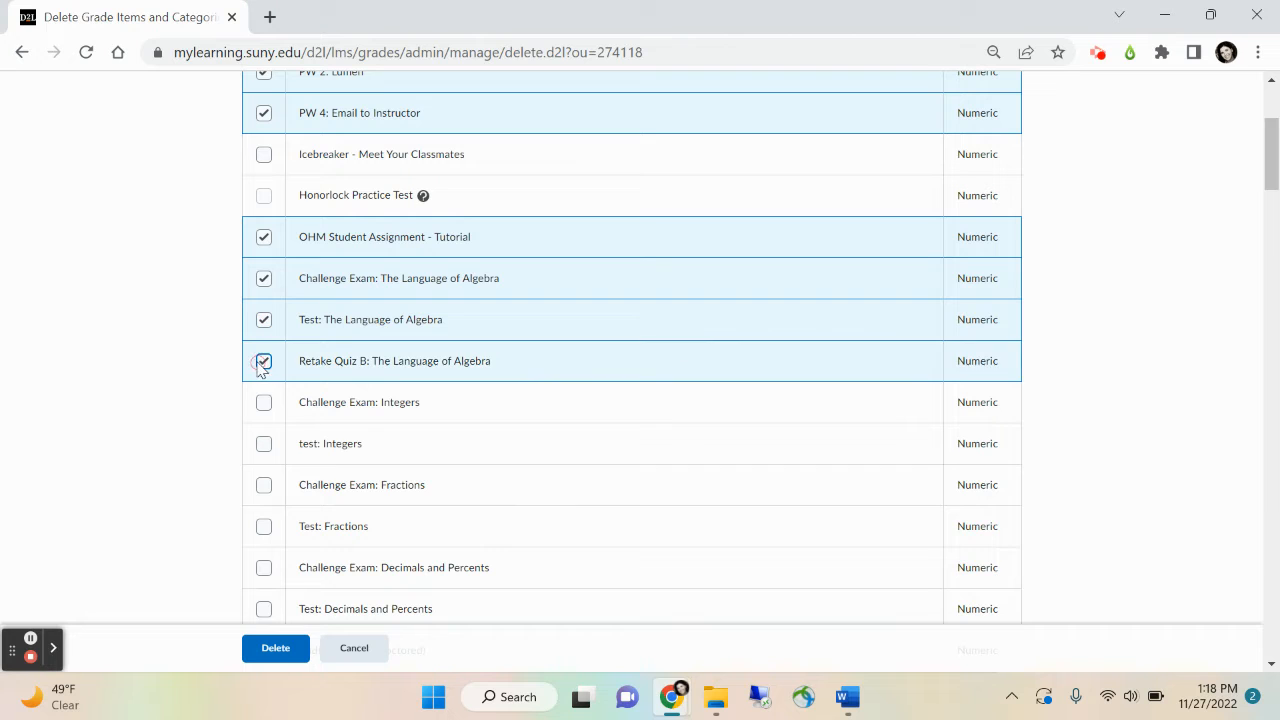
Mark the Challenge Exam and Test items for Integers, Fractions, and Decimals and Percents for deletion
{"action": "left_click", "coordinate": [263, 402]}
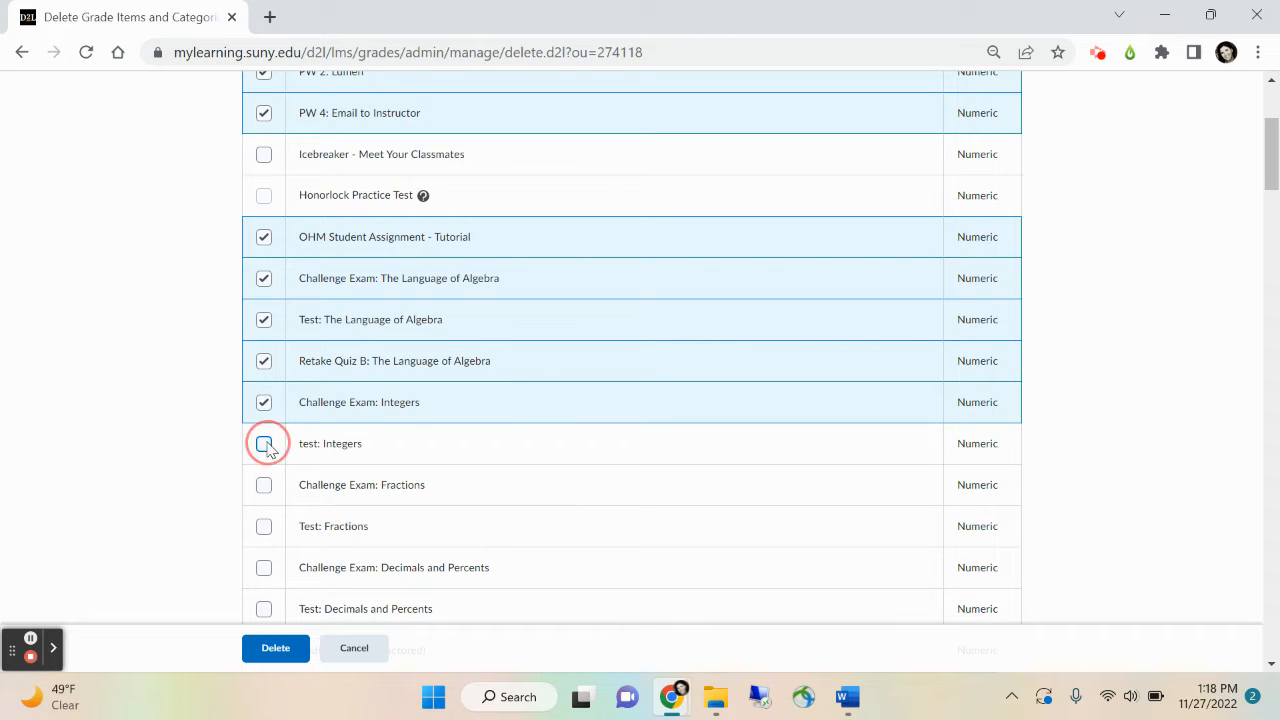
{"action": "left_click", "coordinate": [263, 443]}
{"action": "left_click", "coordinate": [264, 485]}
{"action": "scroll", "coordinate": [268, 490], "scroll_direction": "down", "scroll_amount": 2}
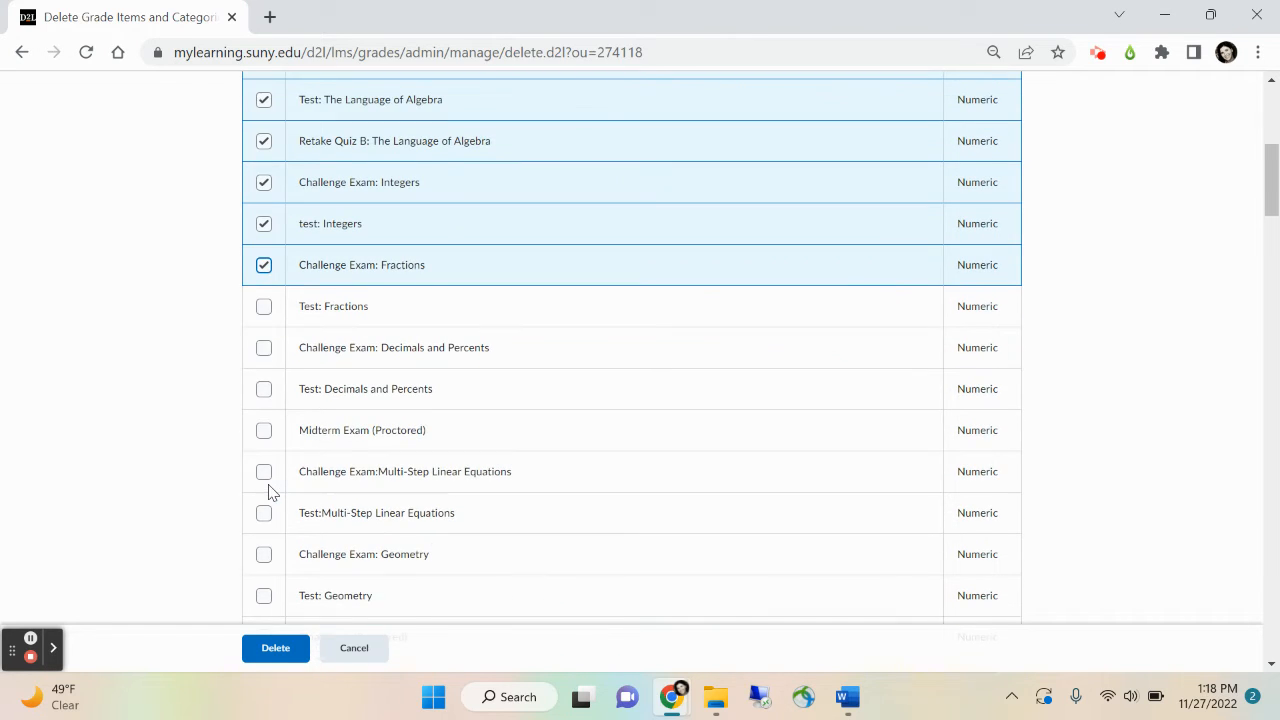
{"action": "left_click", "coordinate": [265, 309]}
{"action": "left_click", "coordinate": [264, 349]}
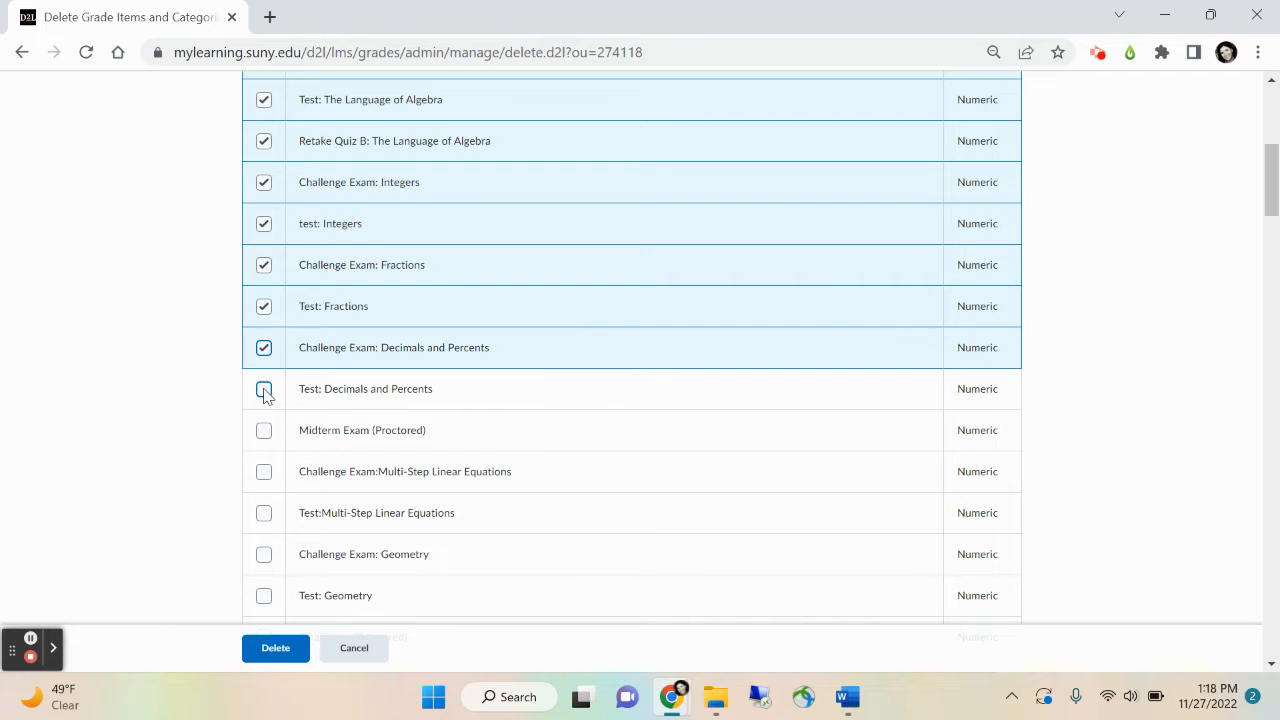
{"action": "left_click", "coordinate": [264, 390]}
Mark the proctored Midterm and Final Exams and the Challenge Exam and Test items for Multi-Step Linear Equations and Geometry for deletion
{"action": "left_click", "coordinate": [264, 431]}
{"action": "left_click", "coordinate": [264, 472]}
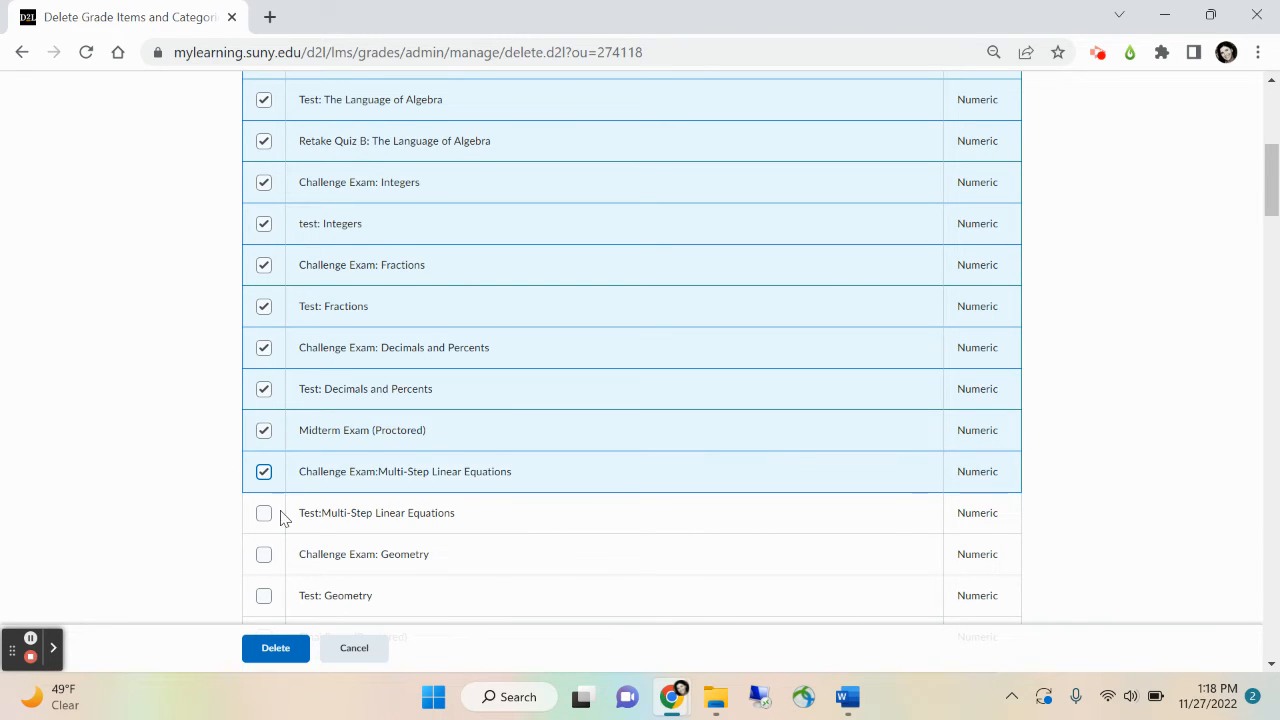
{"action": "scroll", "coordinate": [282, 525], "scroll_direction": "down", "scroll_amount": 1}
{"action": "left_click", "coordinate": [264, 379]}
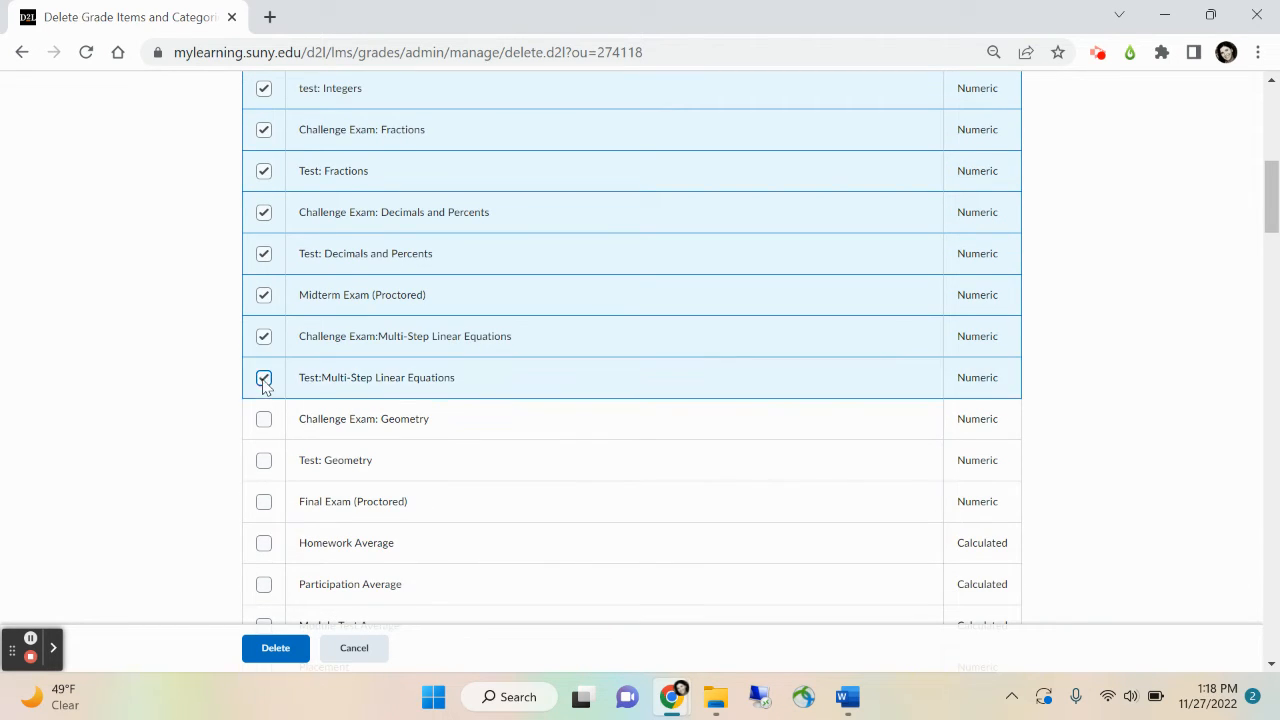
{"action": "left_click", "coordinate": [264, 419]}
{"action": "left_click", "coordinate": [264, 460]}
{"action": "scroll", "coordinate": [267, 465], "scroll_direction": "down", "scroll_amount": 1}
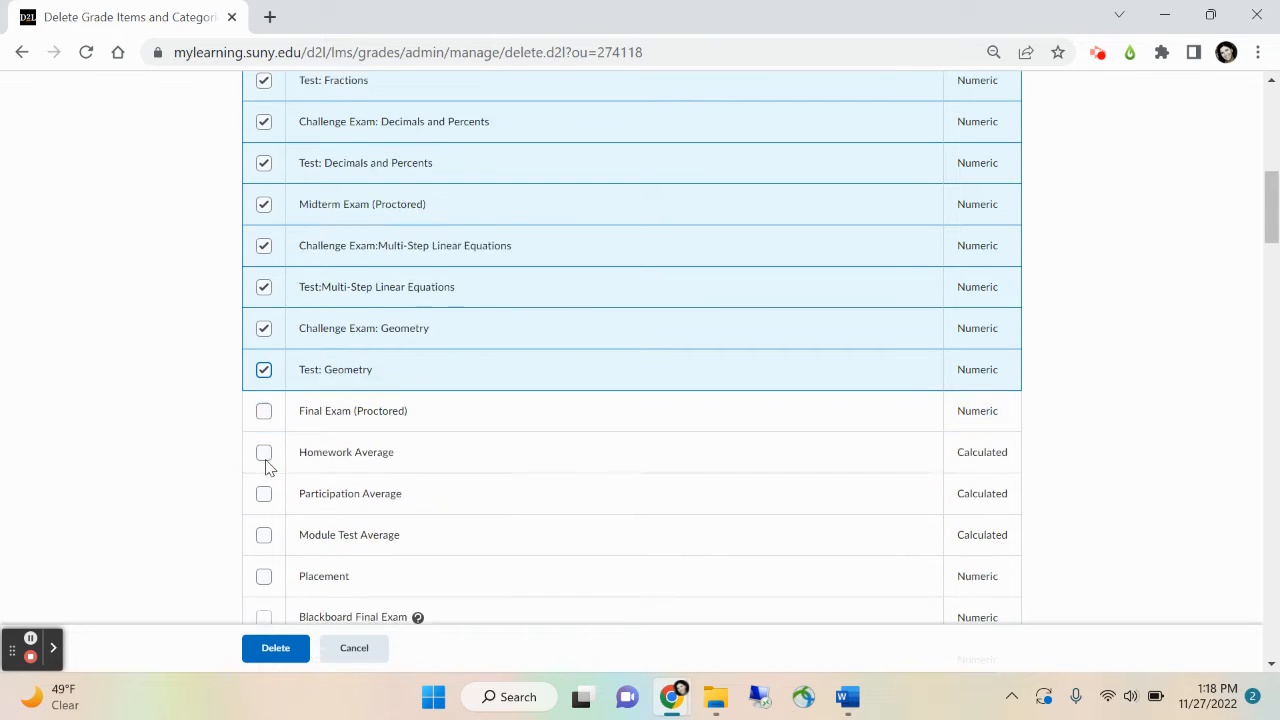
{"action": "left_click", "coordinate": [264, 356]}
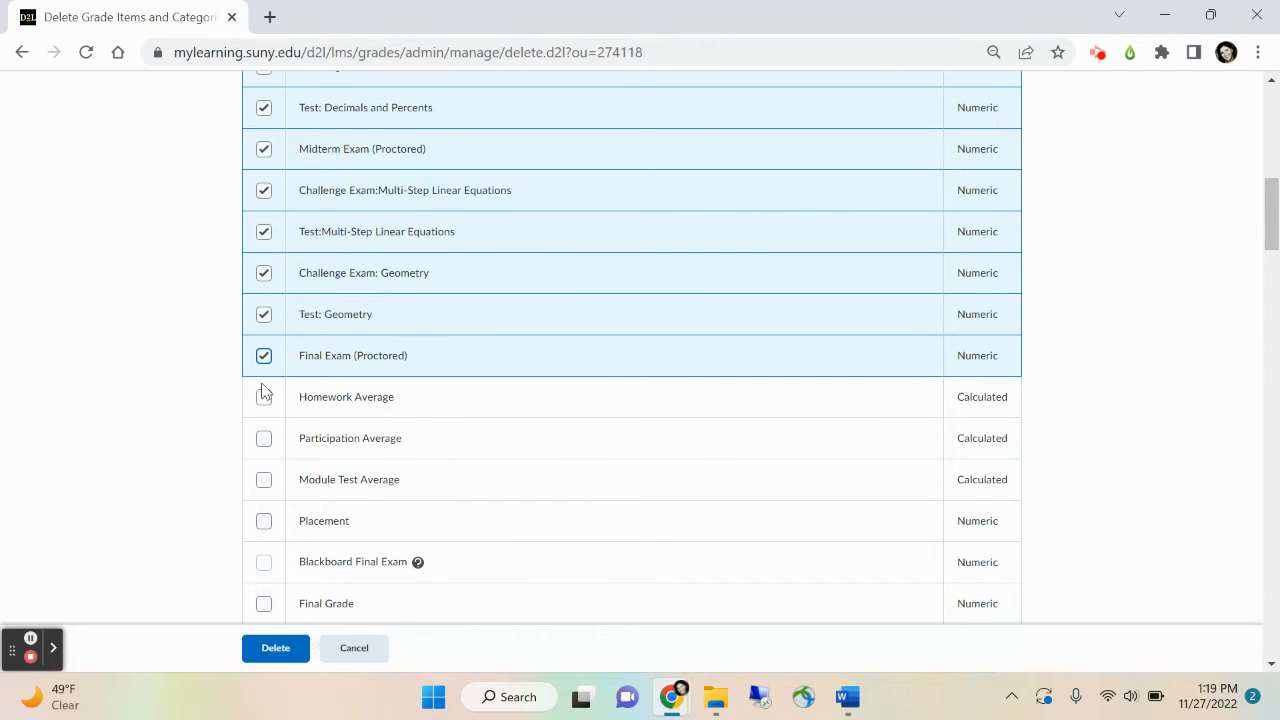
Mark the calculated Homework Average, Participation Average and Module Test Average items for deletion
{"action": "left_click", "coordinate": [264, 397]}
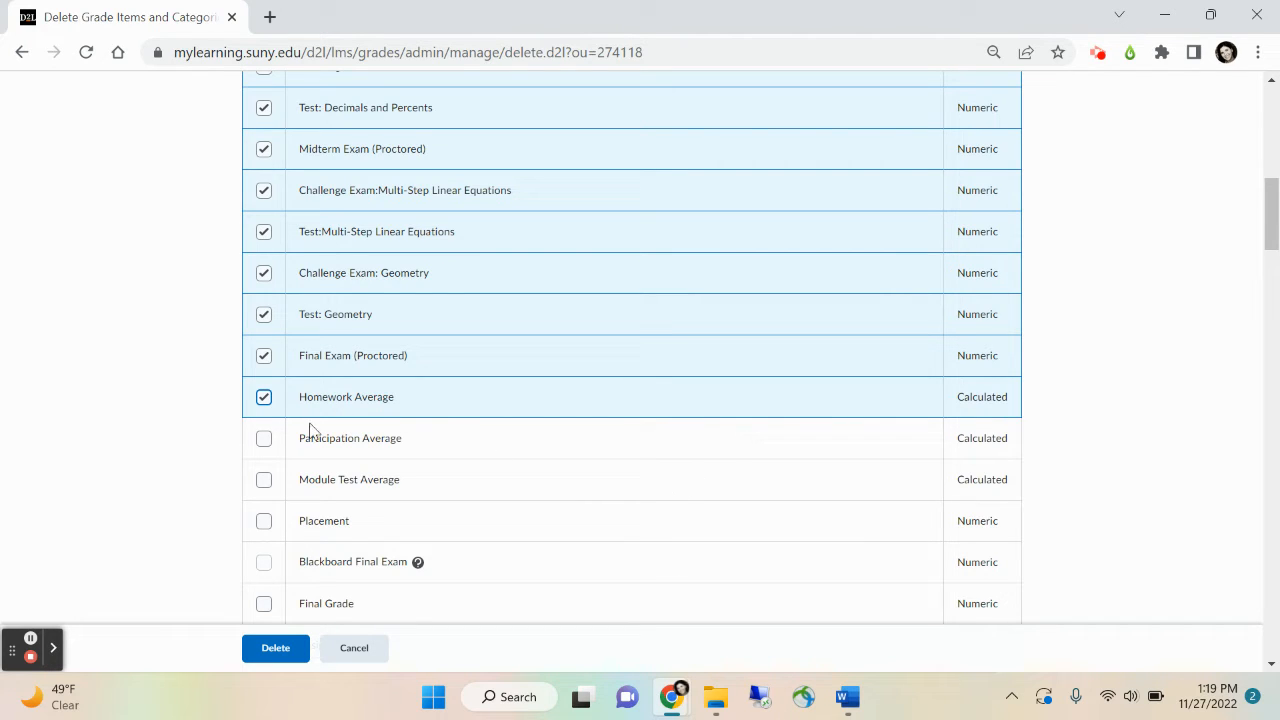
{"action": "left_click", "coordinate": [266, 441]}
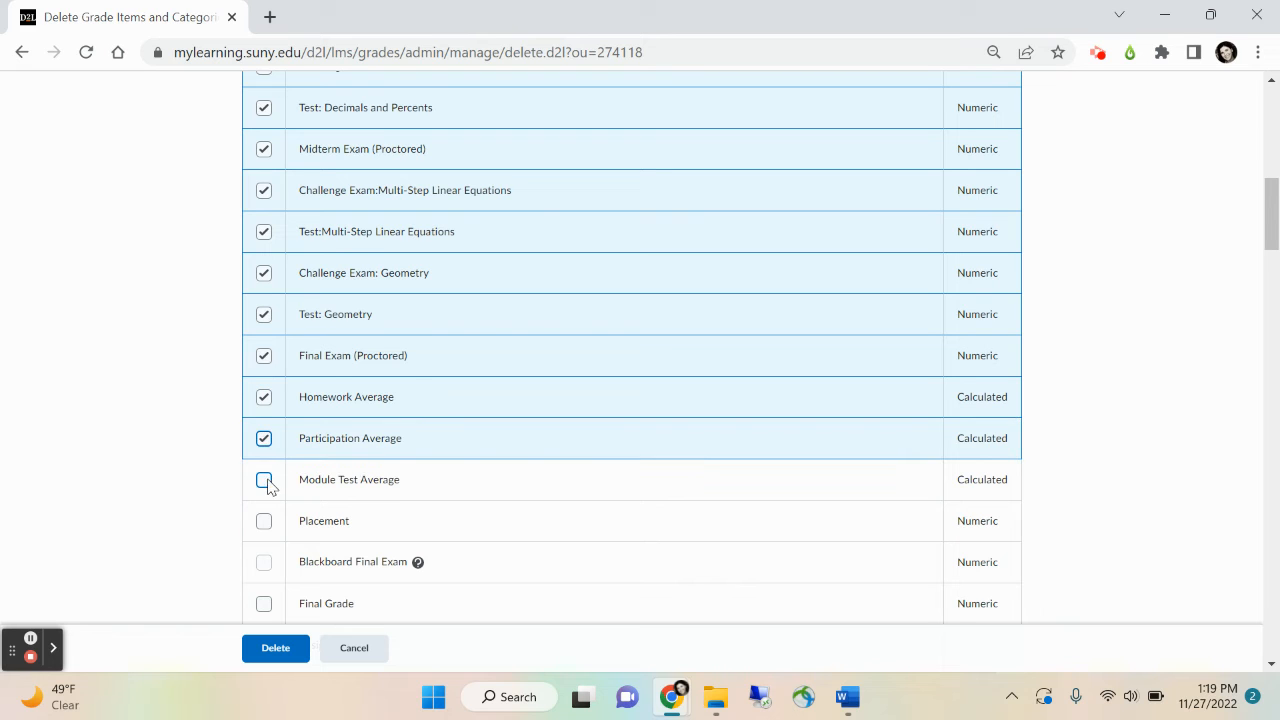
{"action": "left_click", "coordinate": [266, 484]}
Mark the Placement and Final Grade items for deletion, skipping the Blackboard Final Exam between them
{"action": "scroll", "coordinate": [510, 481], "scroll_direction": "down", "scroll_amount": 1}
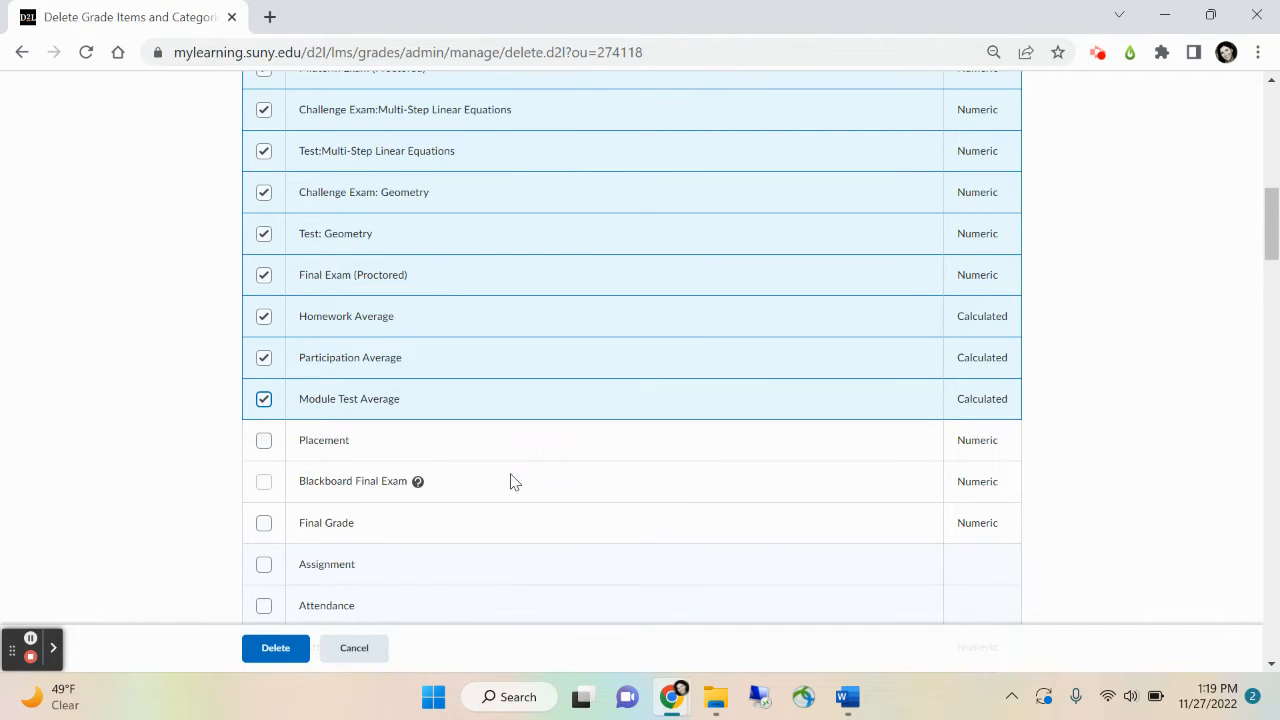
{"action": "scroll", "coordinate": [510, 481], "scroll_direction": "down", "scroll_amount": 2}
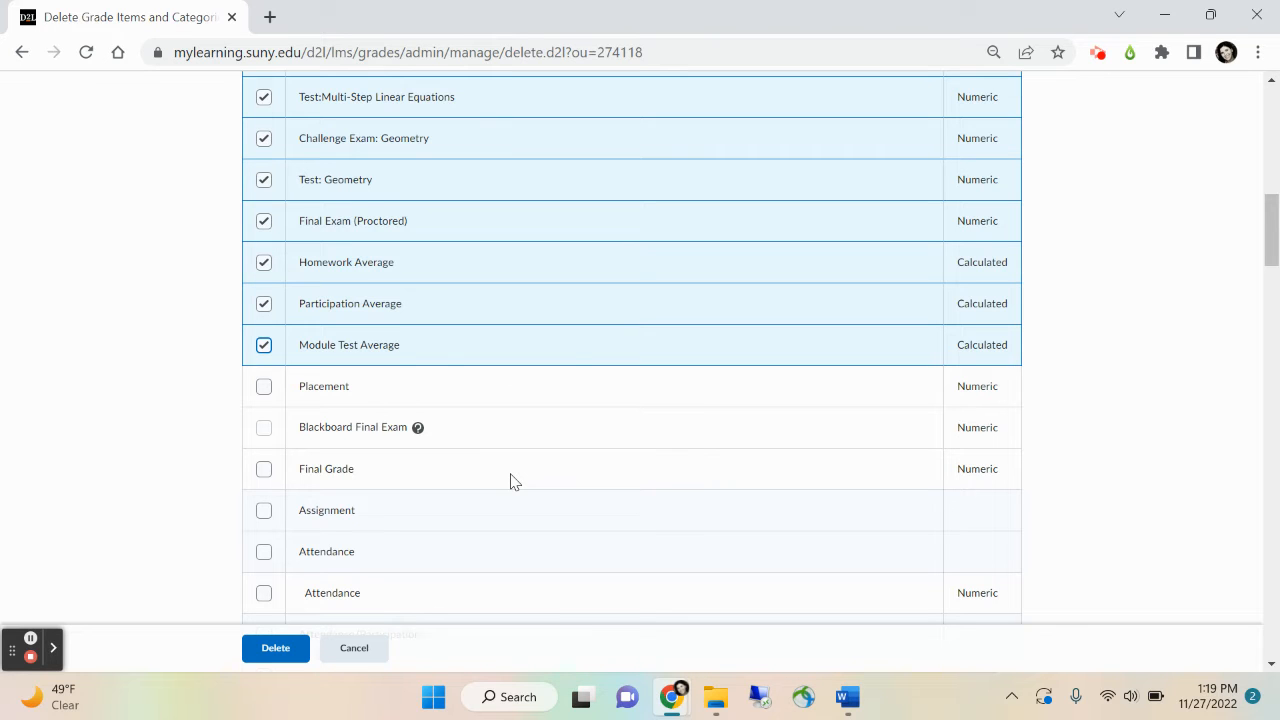
{"action": "scroll", "coordinate": [510, 481], "scroll_direction": "down", "scroll_amount": 2}
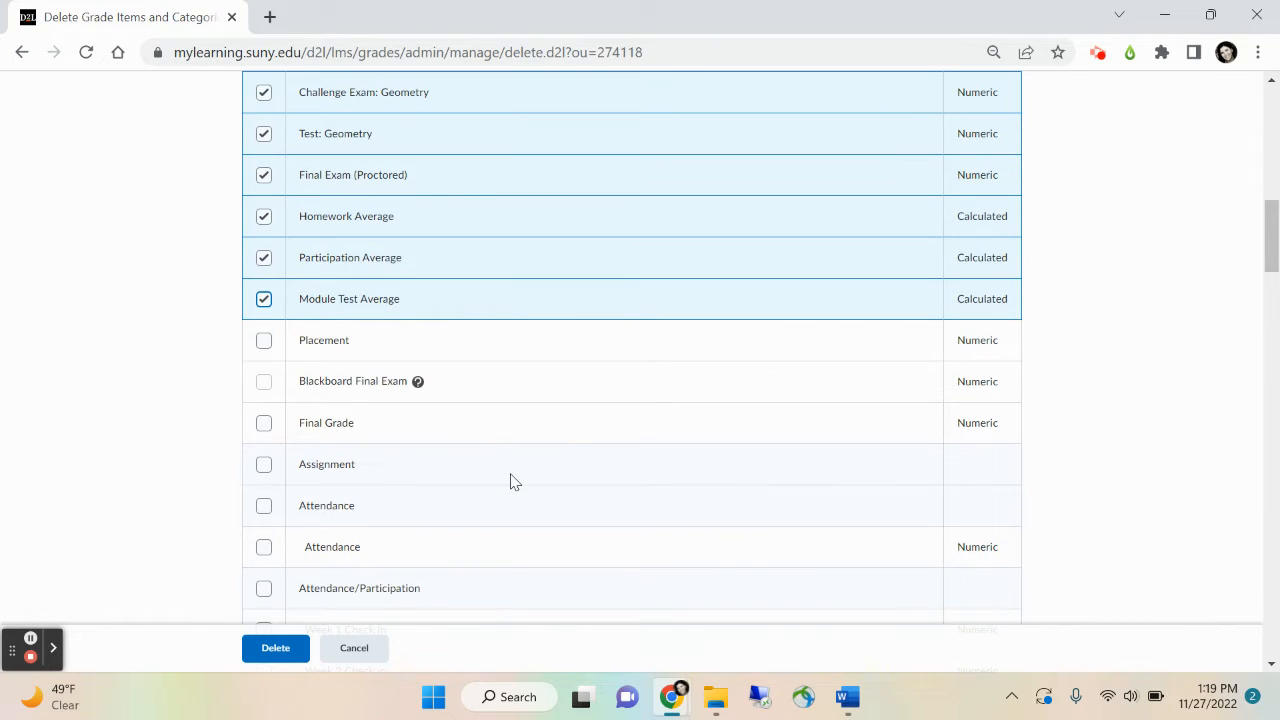
{"action": "left_click", "coordinate": [263, 342]}
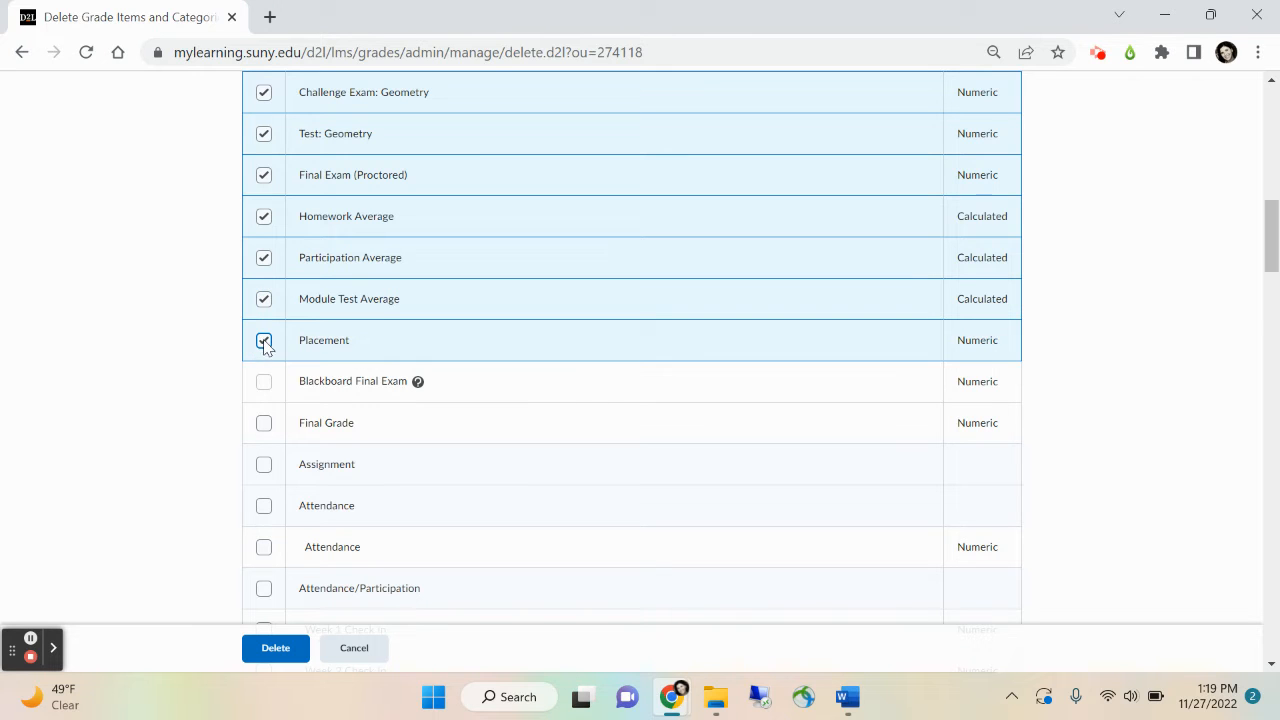
{"action": "left_click", "coordinate": [264, 424]}
Mark the Assignment category and the Attendance category with its Attendance item for deletion
{"action": "scroll", "coordinate": [392, 513], "scroll_direction": "down", "scroll_amount": 2}
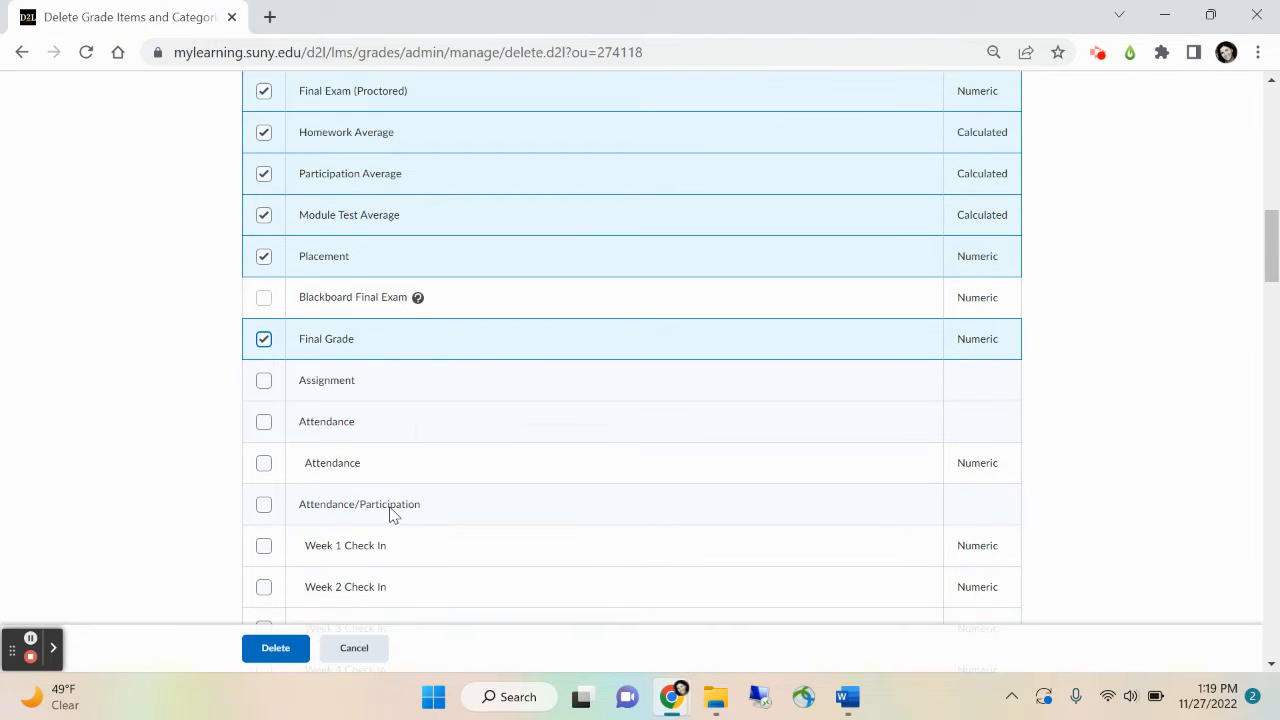
{"action": "left_click", "coordinate": [264, 382]}
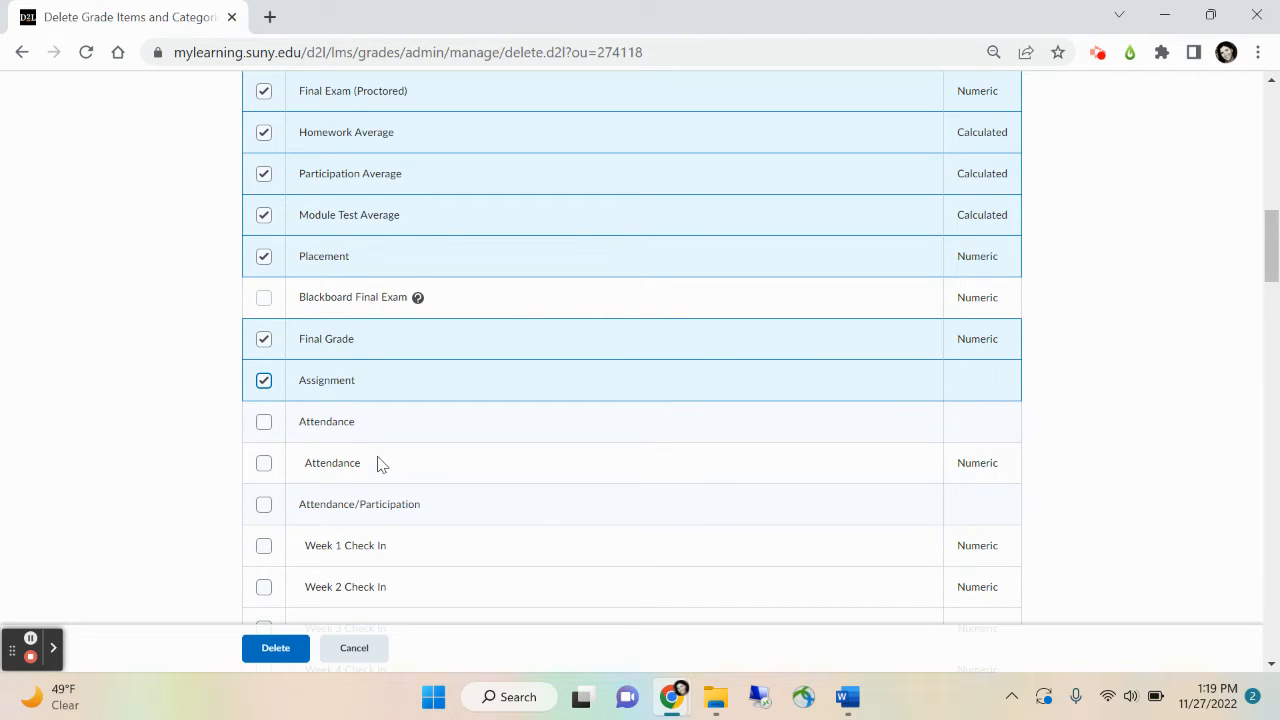
{"action": "scroll", "coordinate": [378, 463], "scroll_direction": "down", "scroll_amount": 1}
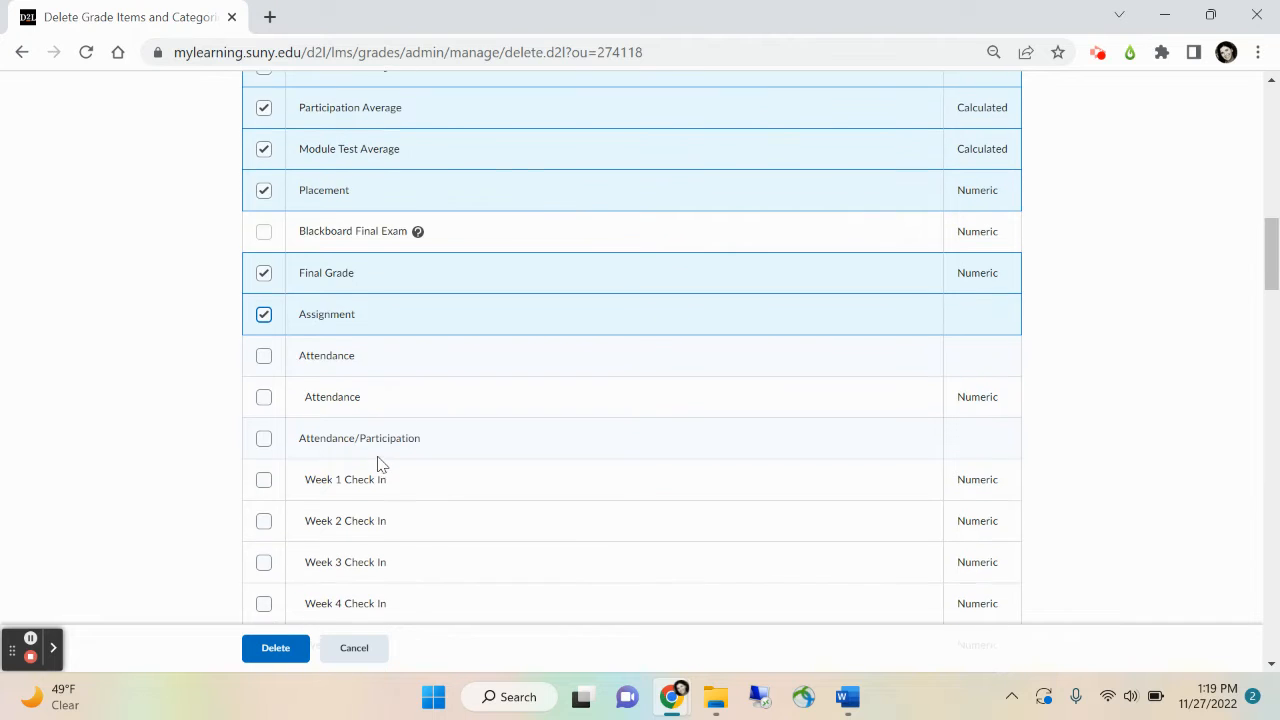
{"action": "left_click", "coordinate": [264, 355]}
{"action": "left_click", "coordinate": [264, 396]}
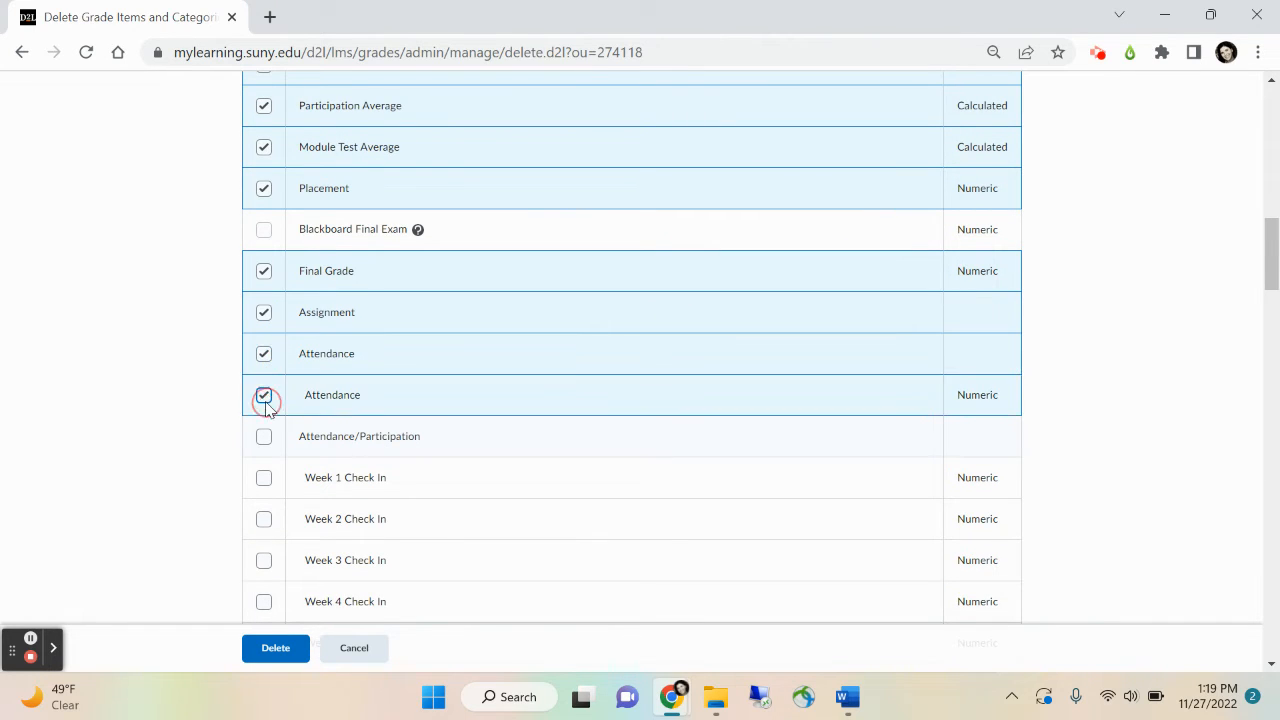
Mark the Blog and Discussion categories for deletion, leaving Attendance/Participation and its weekly check-ins unselected
{"action": "scroll", "coordinate": [418, 412], "scroll_direction": "down", "scroll_amount": 3}
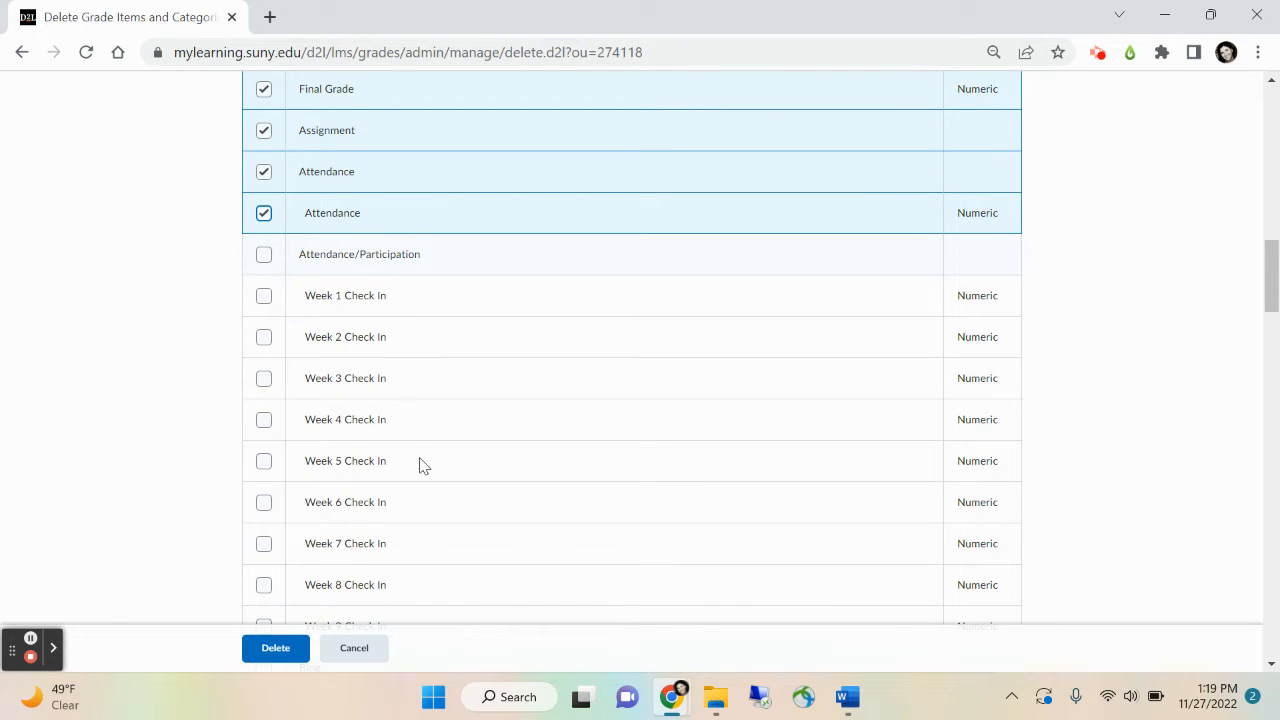
{"action": "scroll", "coordinate": [418, 463], "scroll_direction": "down", "scroll_amount": 4}
{"action": "scroll", "coordinate": [423, 466], "scroll_direction": "down", "scroll_amount": 1}
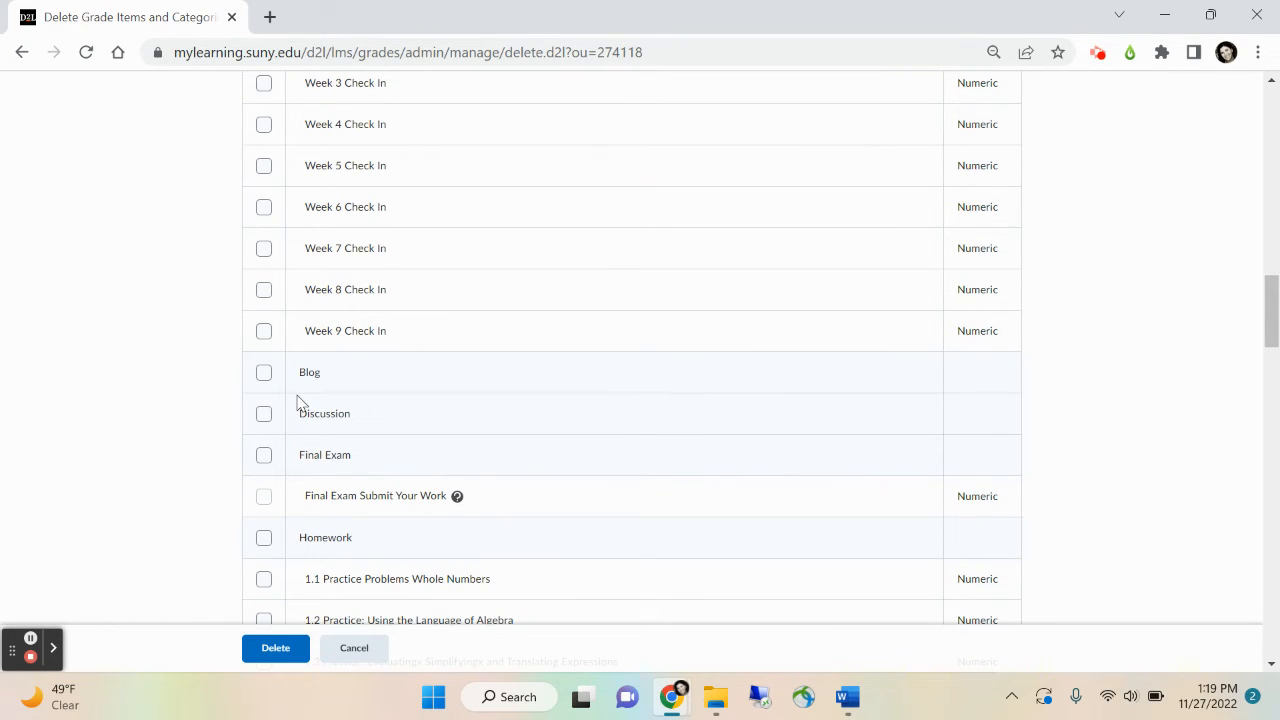
{"action": "left_click", "coordinate": [264, 373]}
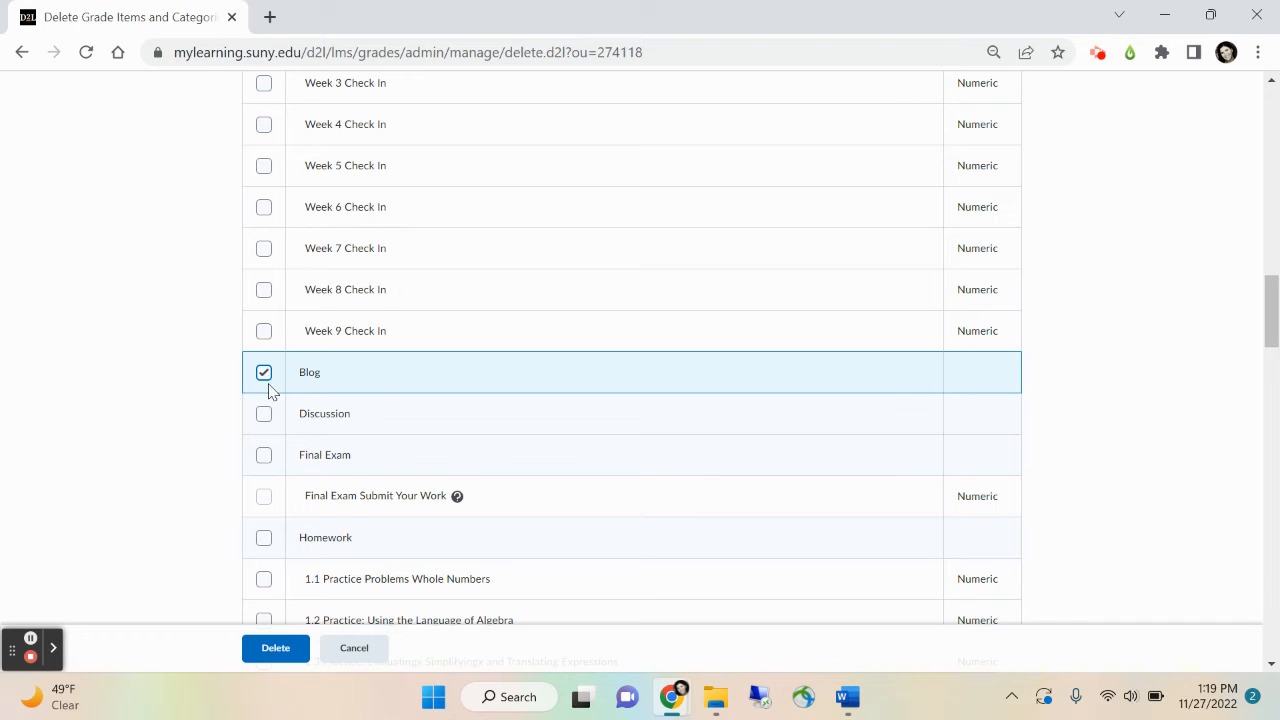
{"action": "left_click", "coordinate": [268, 417]}
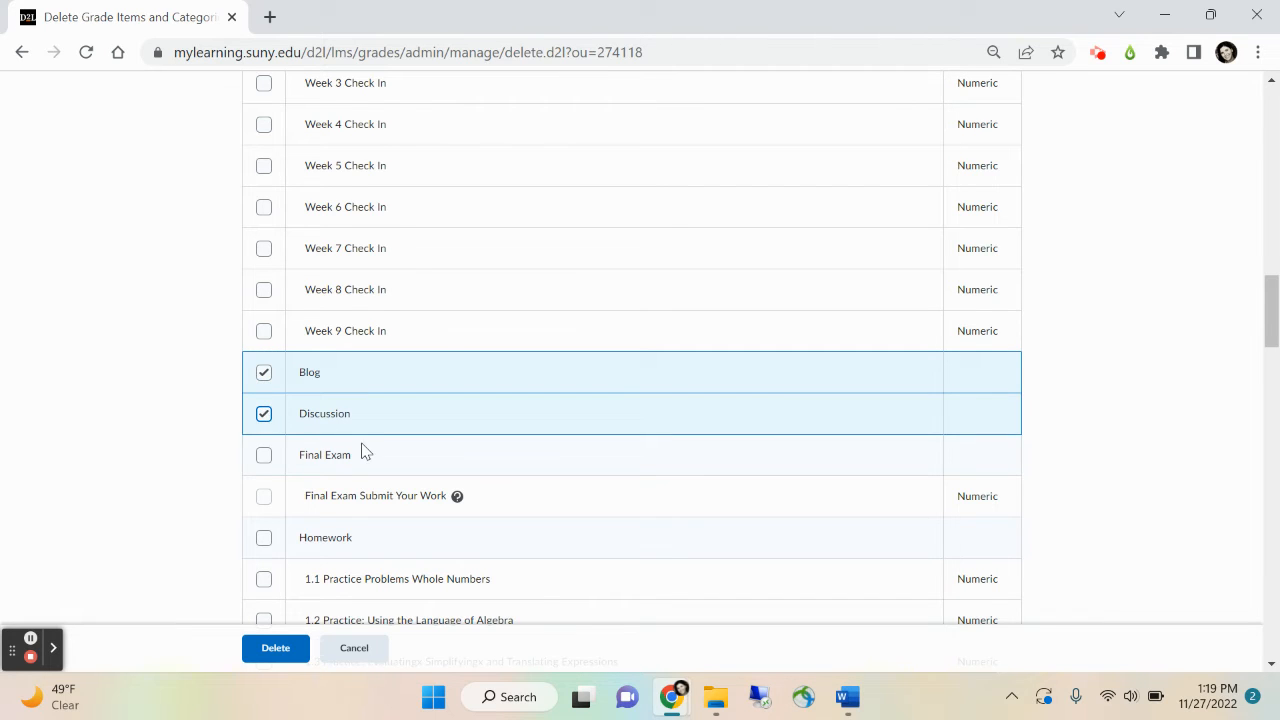
Mark Homework practice items 1.1 through 1.6 for deletion, leaving the Final Exam and Homework categories unselected
{"action": "scroll", "coordinate": [365, 452], "scroll_direction": "down", "scroll_amount": 1}
{"action": "scroll", "coordinate": [365, 480], "scroll_direction": "down", "scroll_amount": 2}
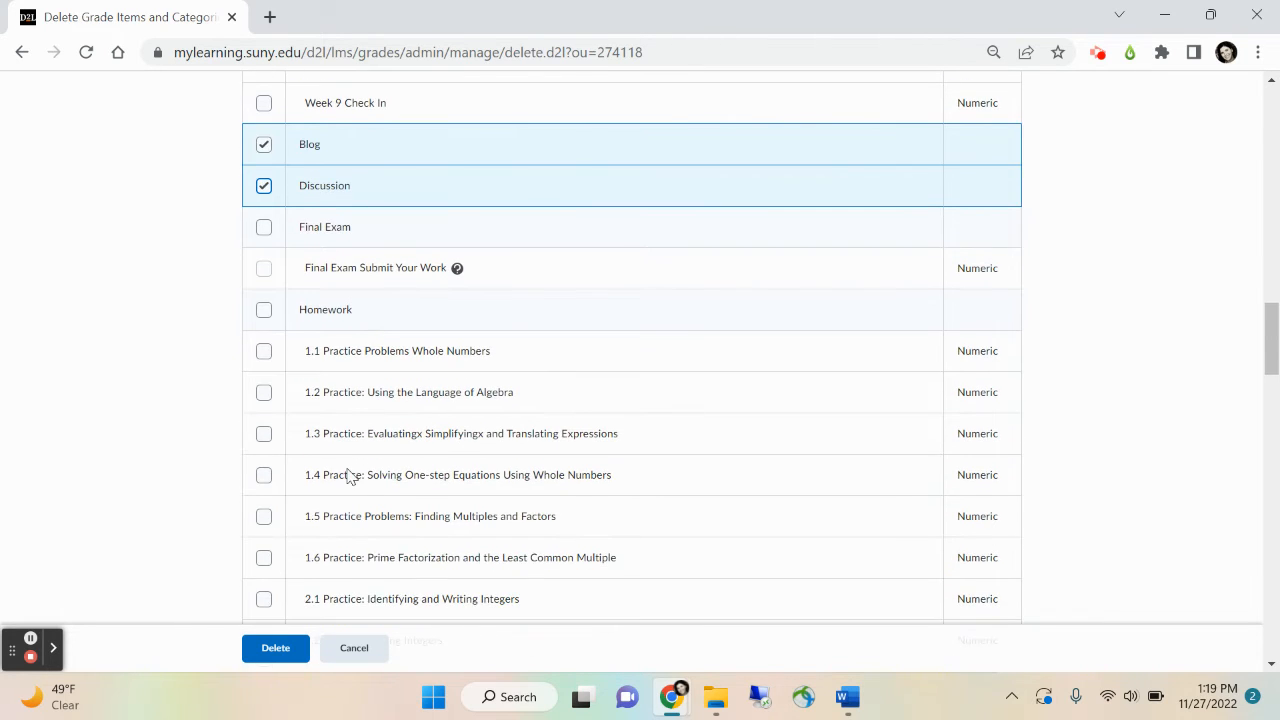
{"action": "scroll", "coordinate": [349, 474], "scroll_direction": "down", "scroll_amount": 1}
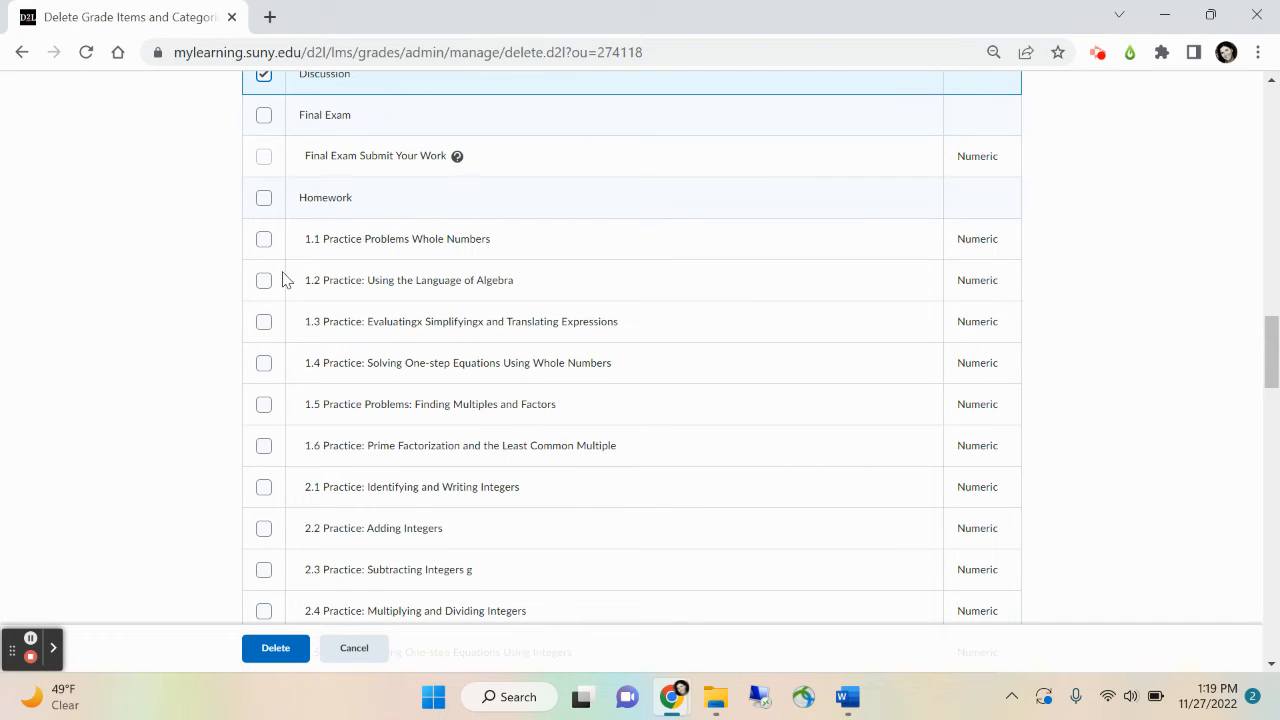
{"action": "left_click", "coordinate": [263, 240]}
{"action": "left_click", "coordinate": [263, 280]}
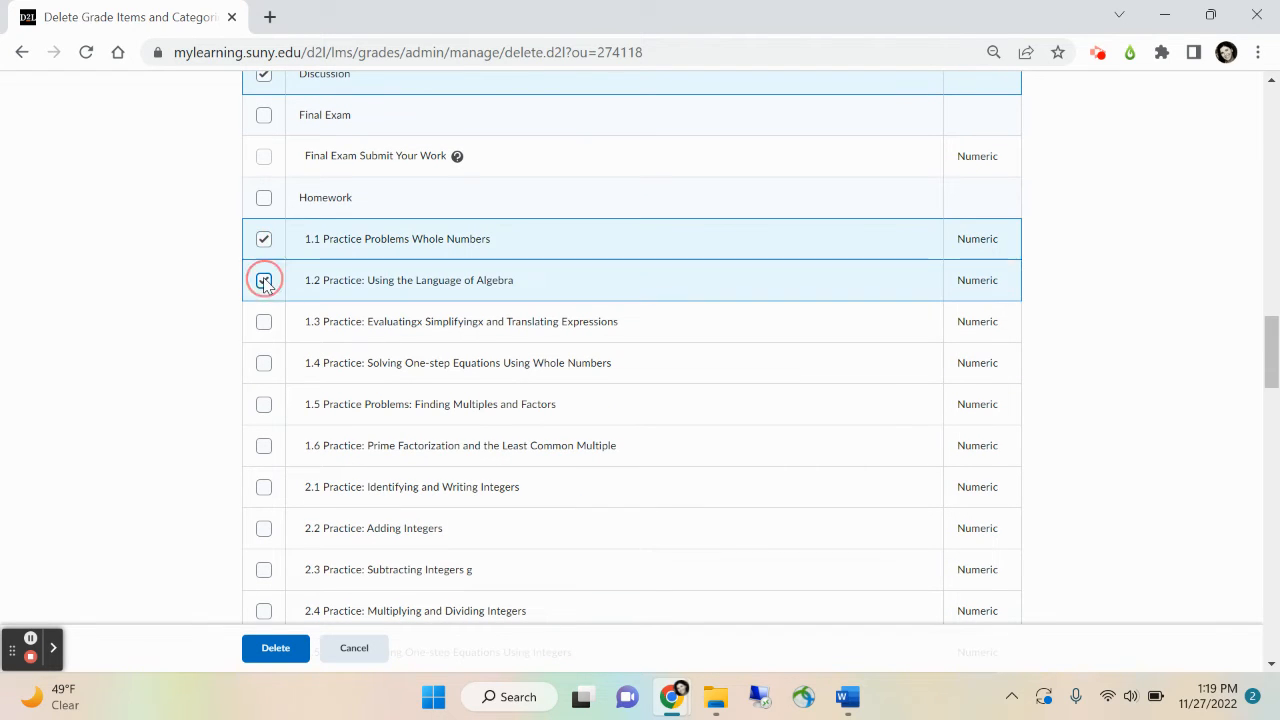
{"action": "scroll", "coordinate": [300, 380], "scroll_direction": "down", "scroll_amount": 1}
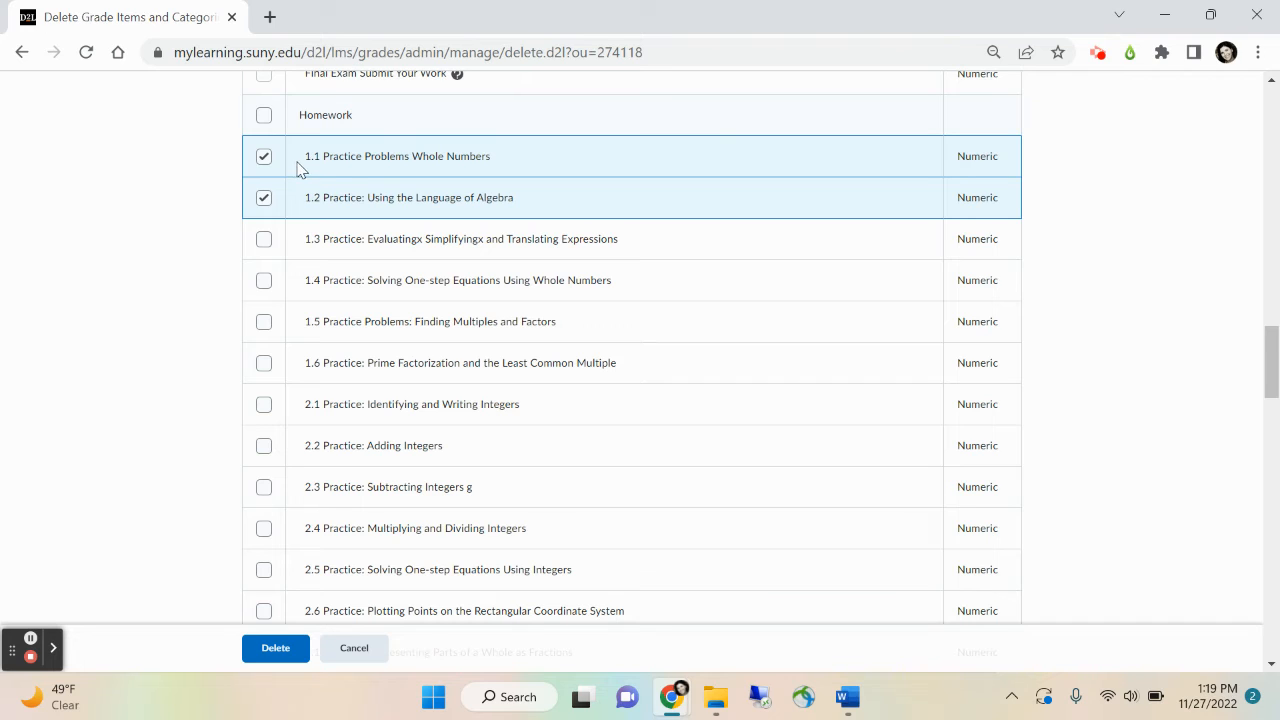
{"action": "left_click", "coordinate": [265, 240]}
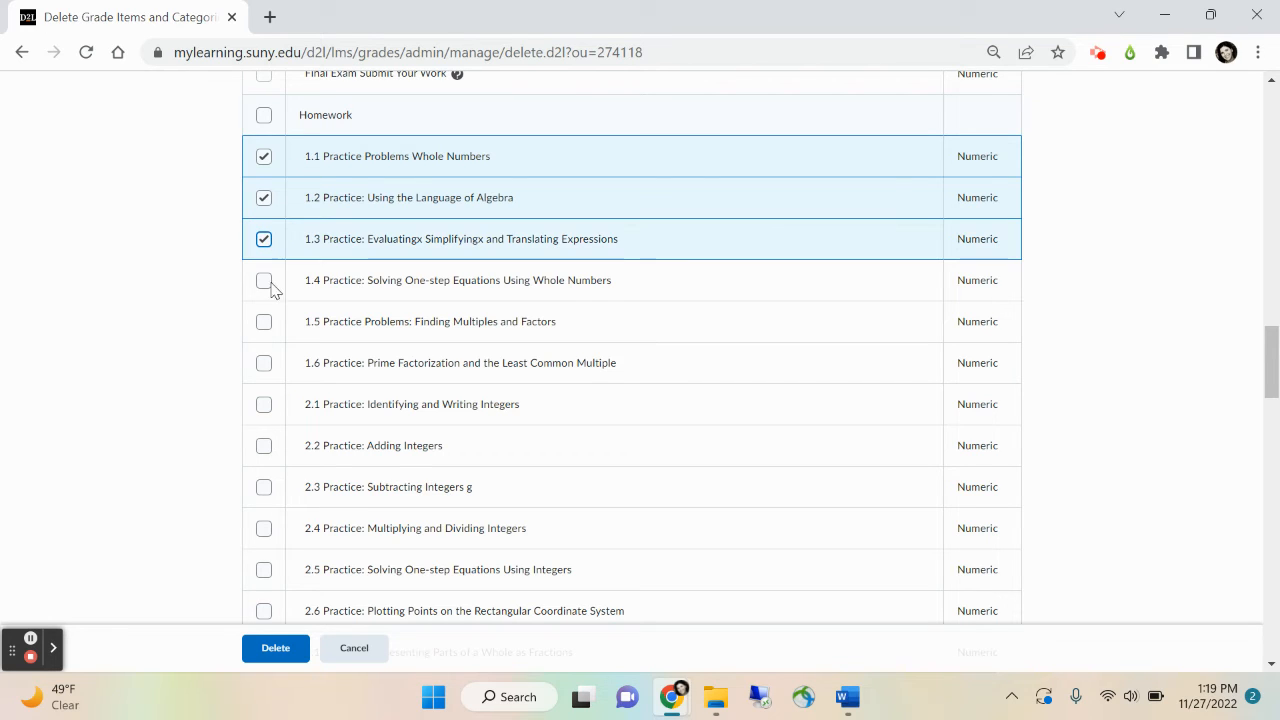
{"action": "left_click", "coordinate": [264, 282]}
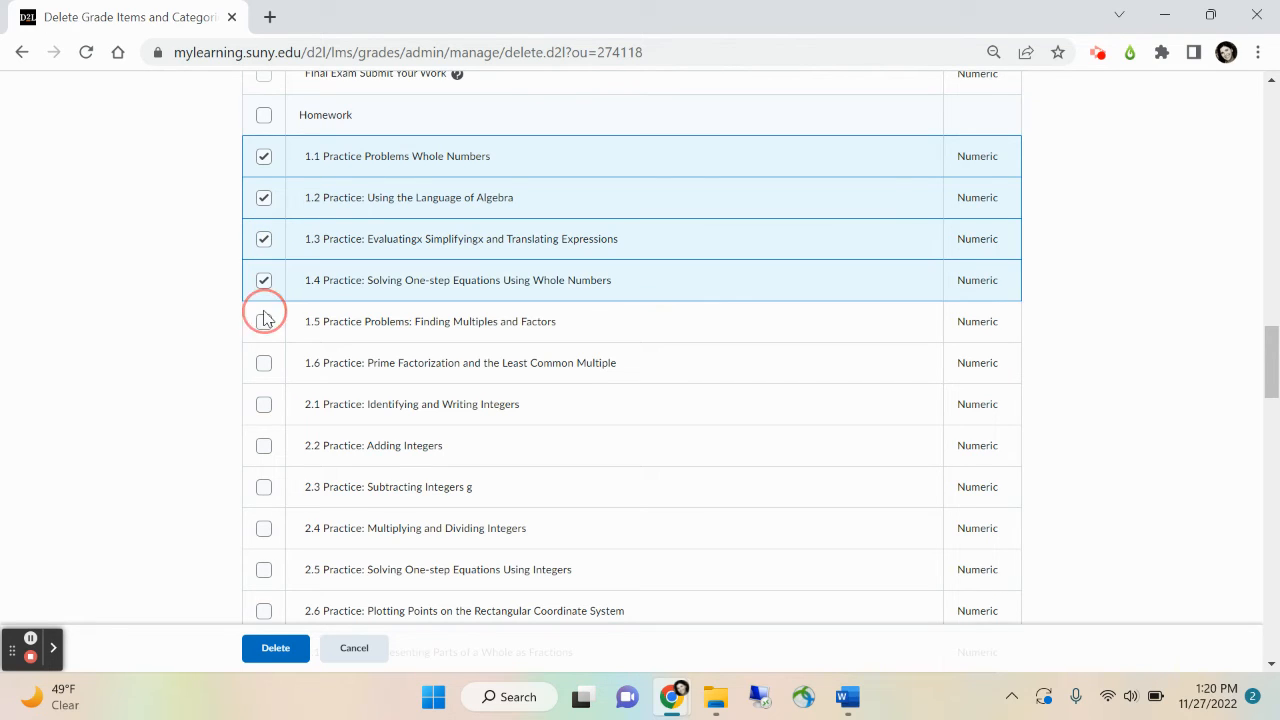
{"action": "left_click", "coordinate": [264, 322]}
{"action": "scroll", "coordinate": [296, 408], "scroll_direction": "down", "scroll_amount": 2}
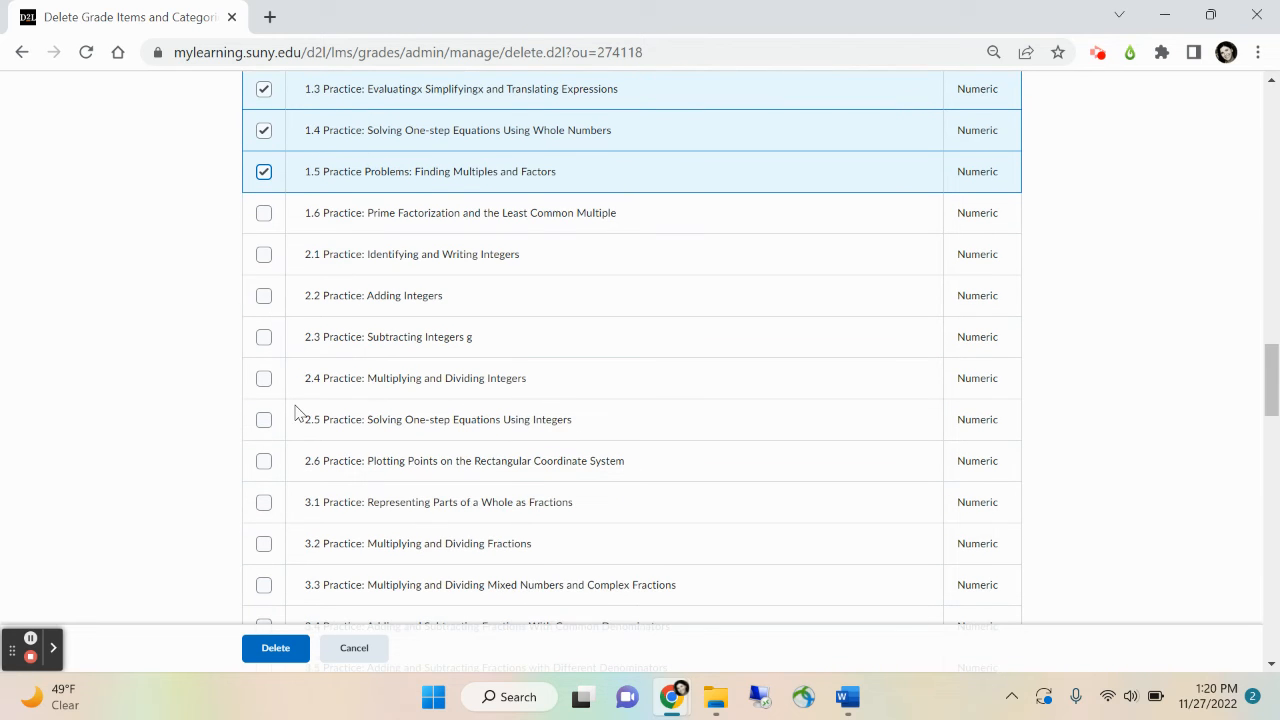
{"action": "left_click", "coordinate": [264, 213]}
Mark Homework practice items 2.1 through 2.6 for deletion
{"action": "left_click", "coordinate": [264, 256]}
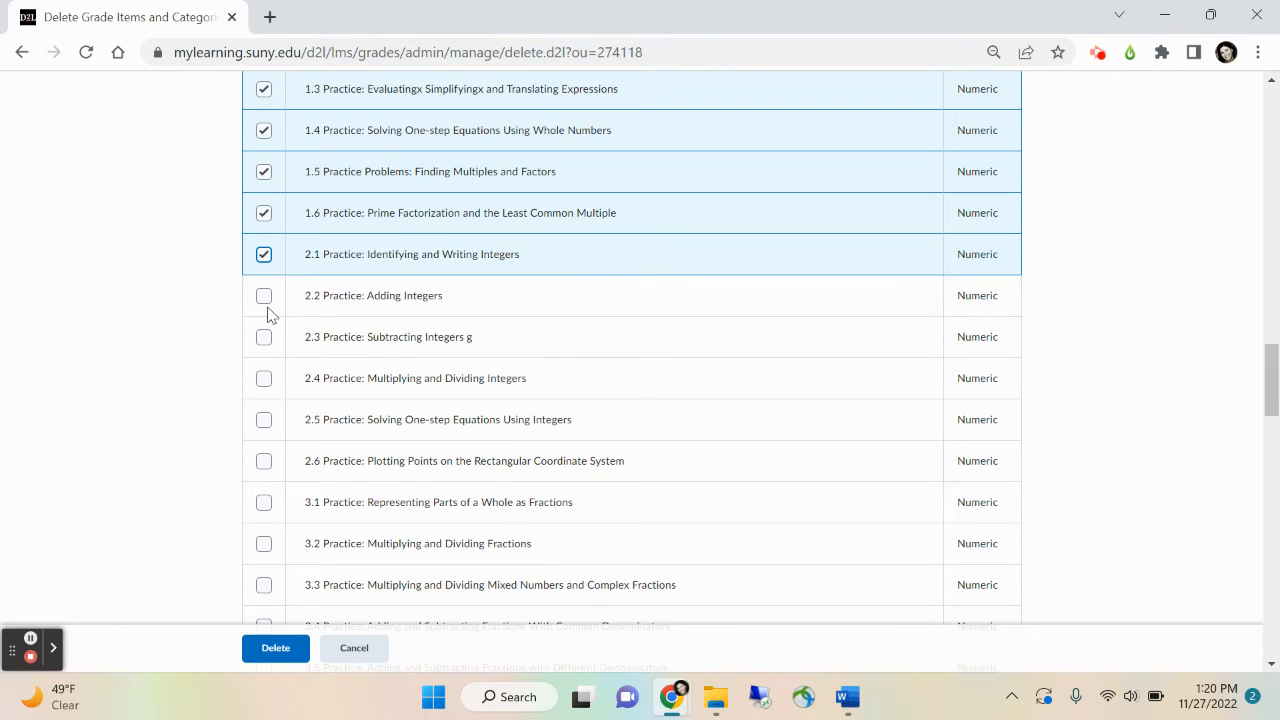
{"action": "left_click", "coordinate": [264, 296]}
{"action": "left_click", "coordinate": [264, 340]}
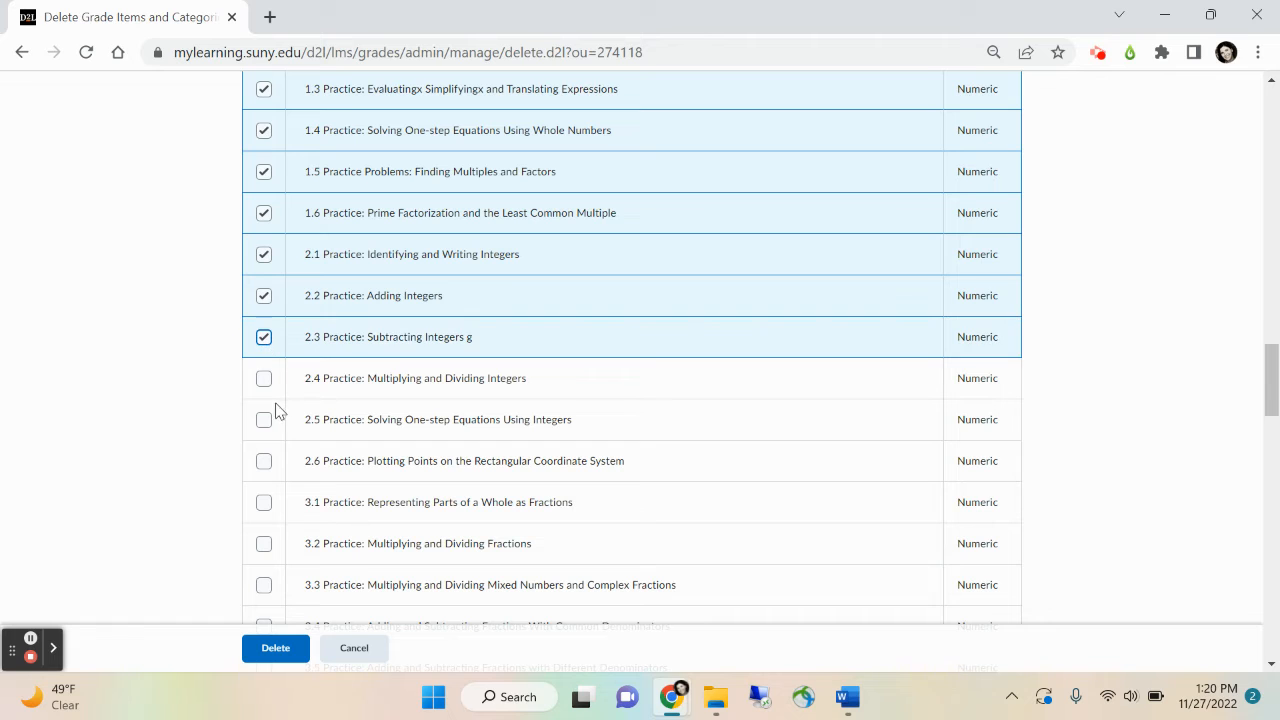
{"action": "left_click", "coordinate": [264, 379]}
{"action": "left_click", "coordinate": [264, 420]}
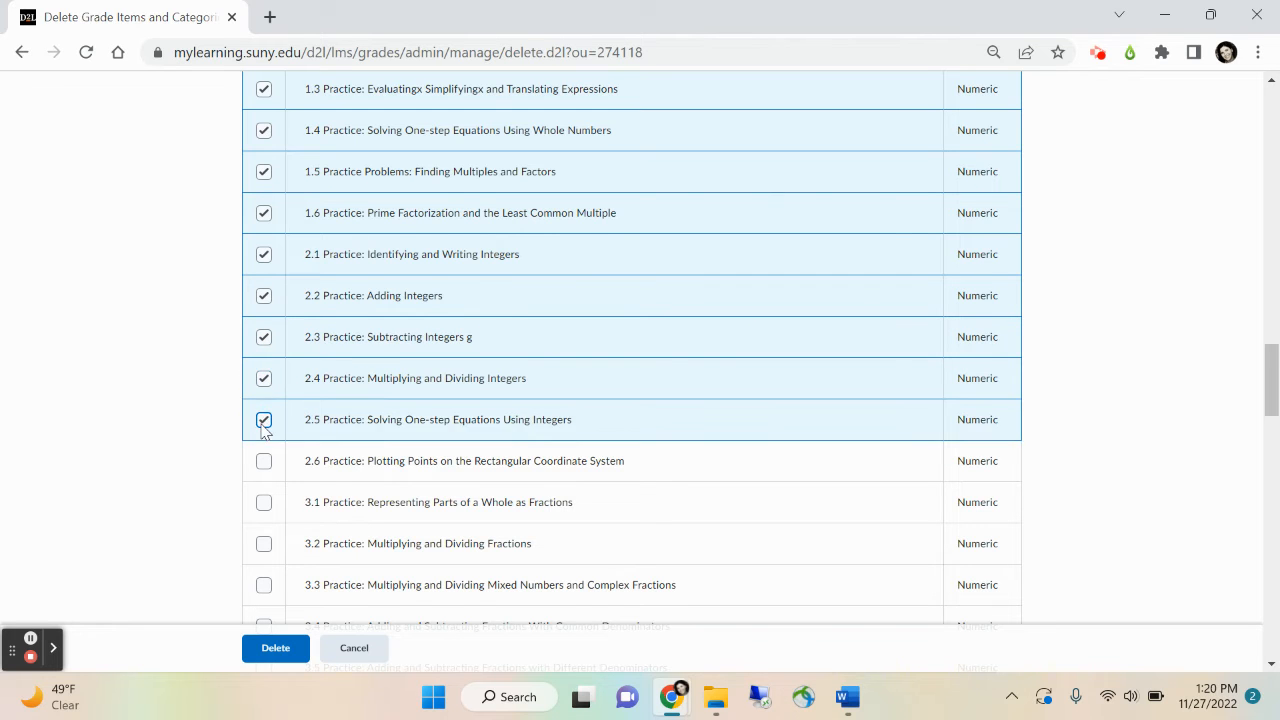
{"action": "scroll", "coordinate": [263, 428], "scroll_direction": "down", "scroll_amount": 2}
{"action": "left_click", "coordinate": [264, 322]}
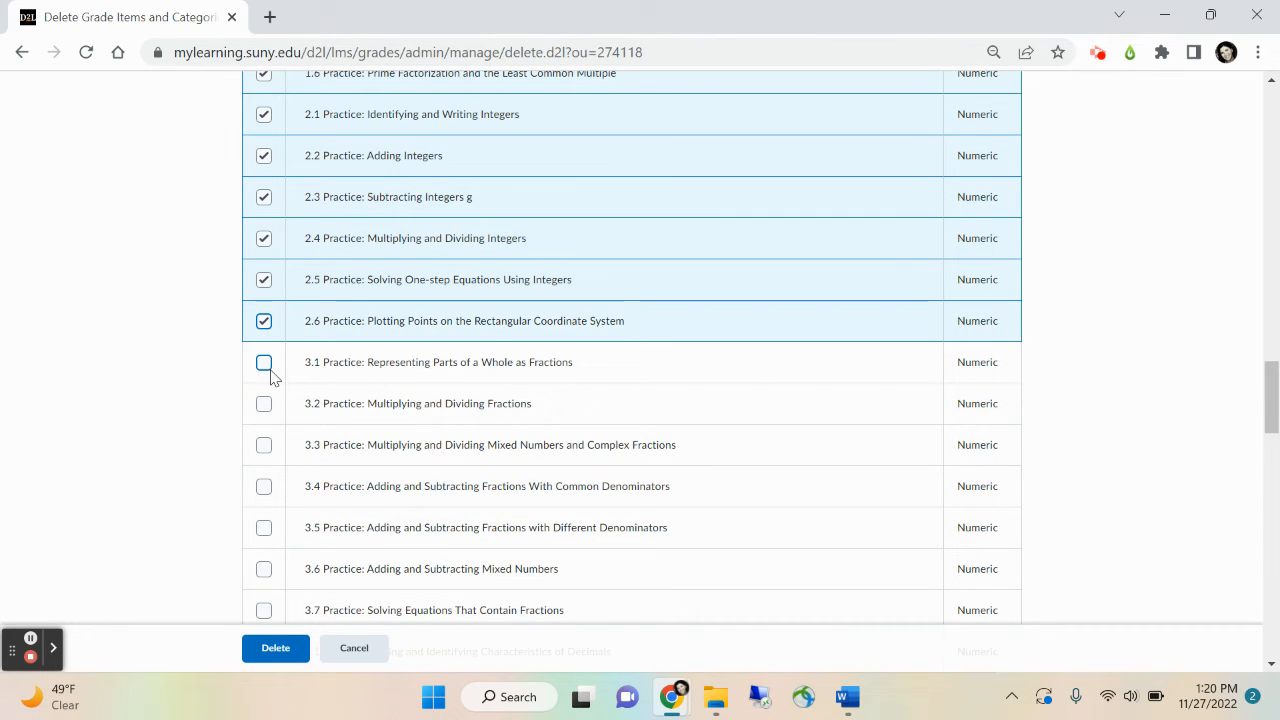
Mark Homework practice items 3.1 through 3.7 for deletion
{"action": "left_click", "coordinate": [264, 362]}
{"action": "left_click", "coordinate": [264, 404]}
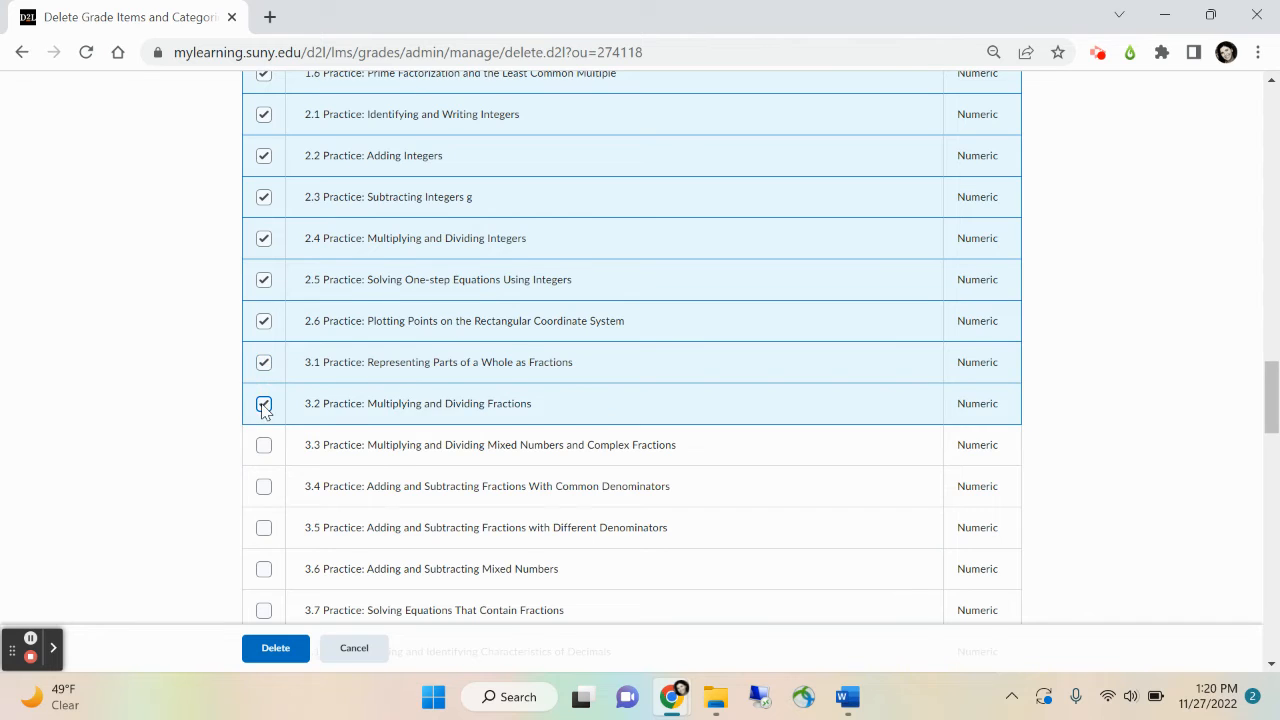
{"action": "scroll", "coordinate": [265, 412], "scroll_direction": "down", "scroll_amount": 2}
{"action": "left_click", "coordinate": [264, 300]}
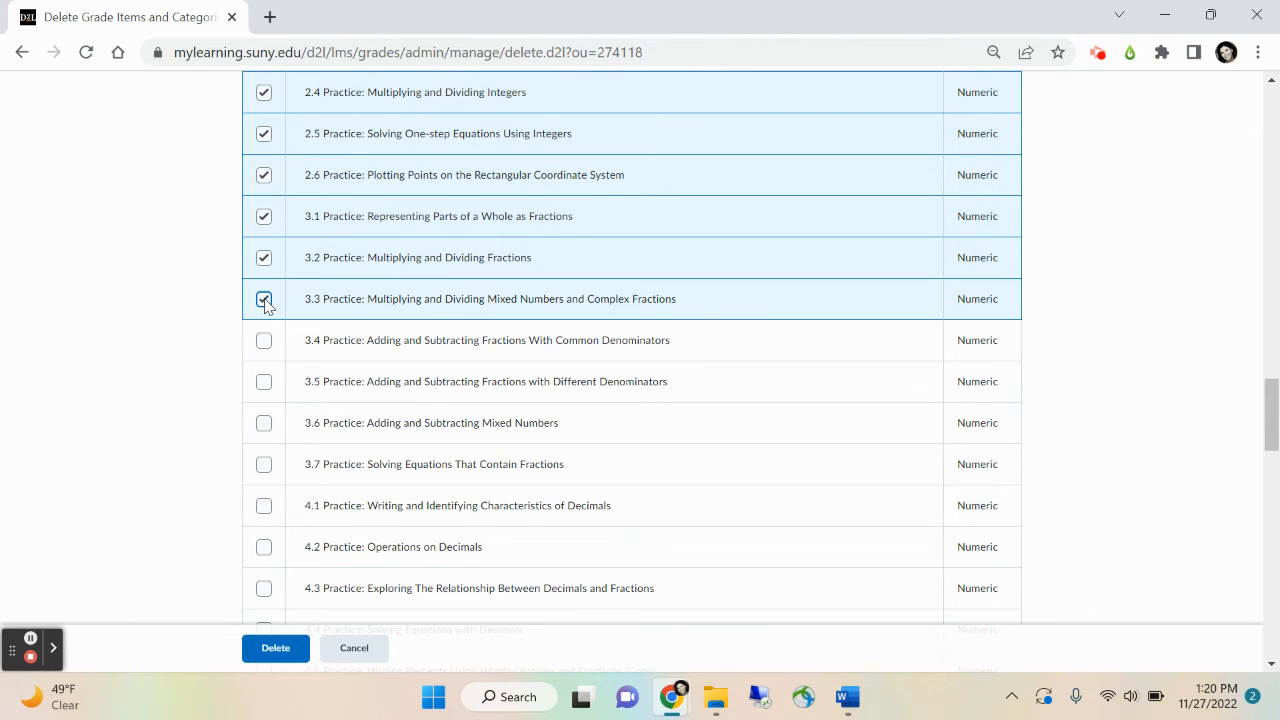
{"action": "left_click", "coordinate": [265, 341]}
{"action": "left_click", "coordinate": [264, 382]}
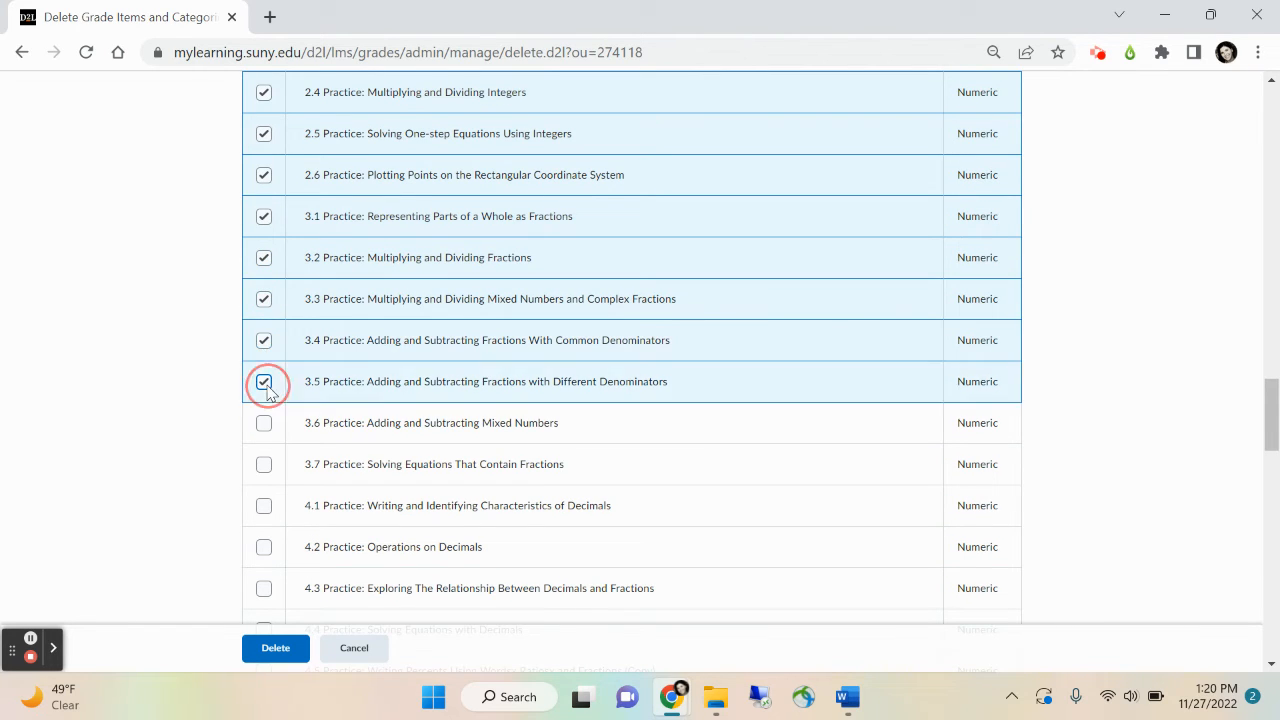
{"action": "scroll", "coordinate": [320, 453], "scroll_direction": "down", "scroll_amount": 1}
{"action": "left_click", "coordinate": [264, 331]}
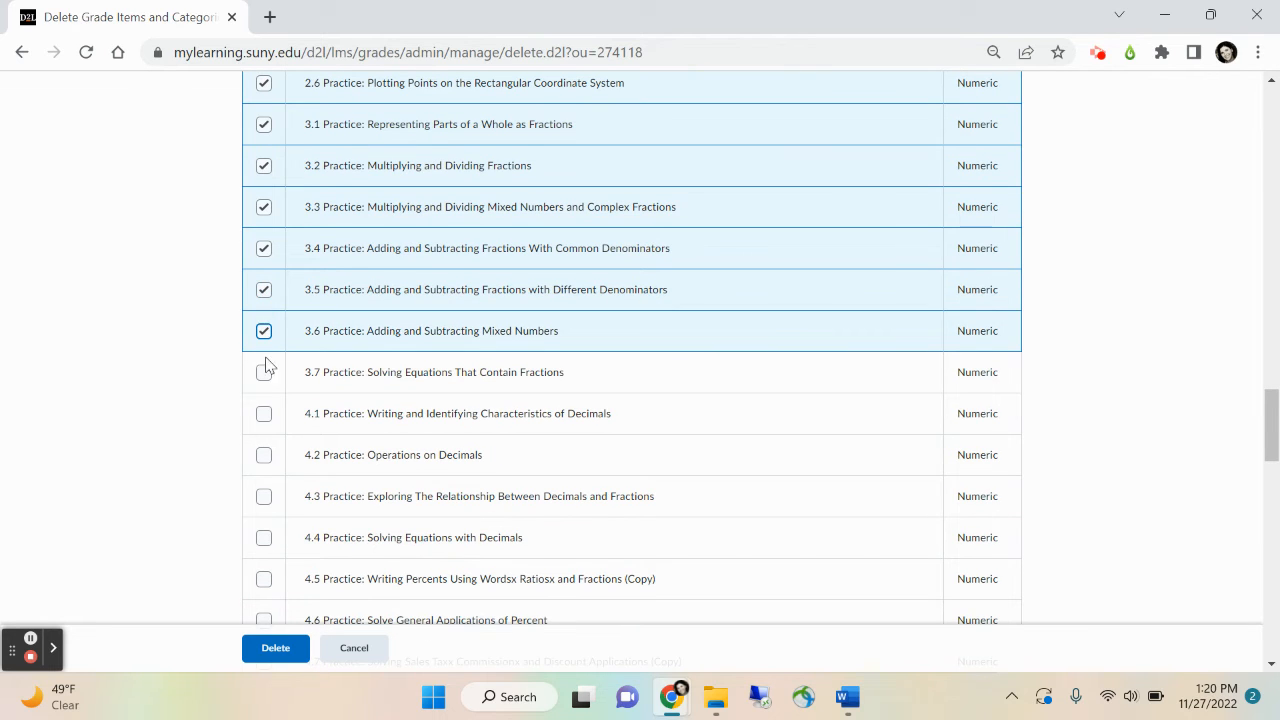
{"action": "left_click", "coordinate": [265, 375]}
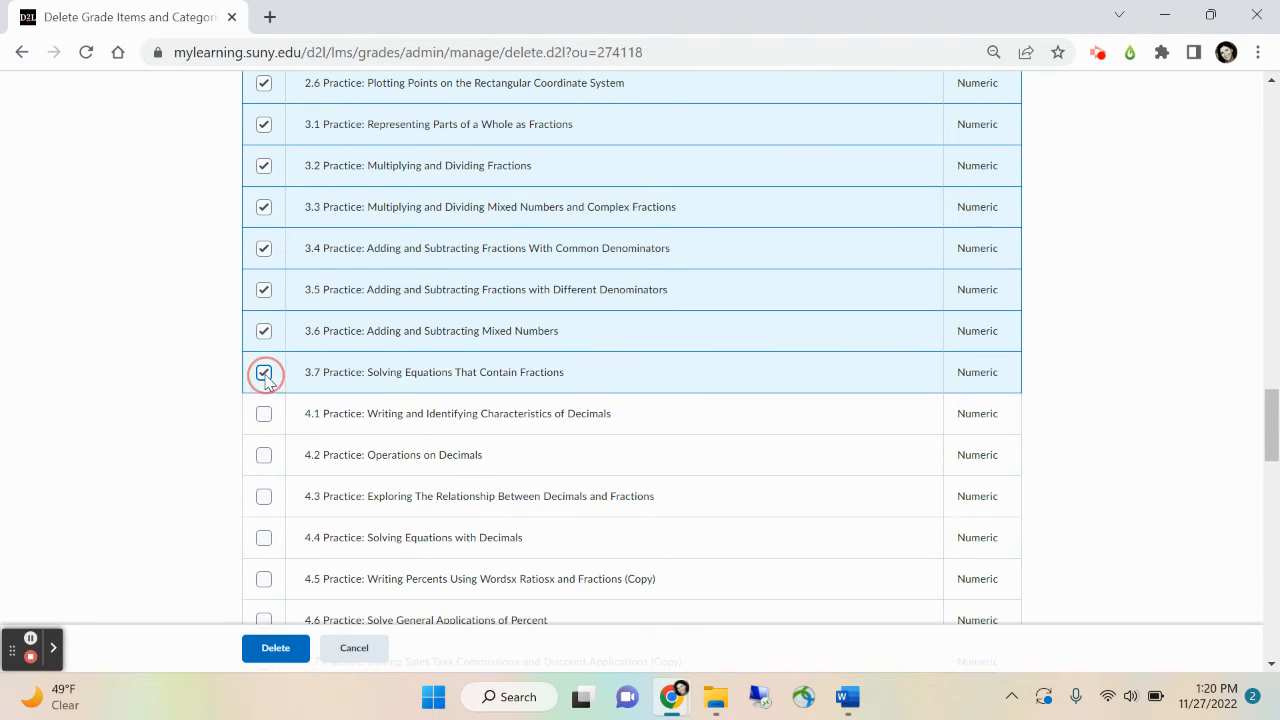
Mark Homework practice items 4.1 through 4.8 for deletion
{"action": "left_click", "coordinate": [264, 414]}
{"action": "scroll", "coordinate": [330, 480], "scroll_direction": "down", "scroll_amount": 2}
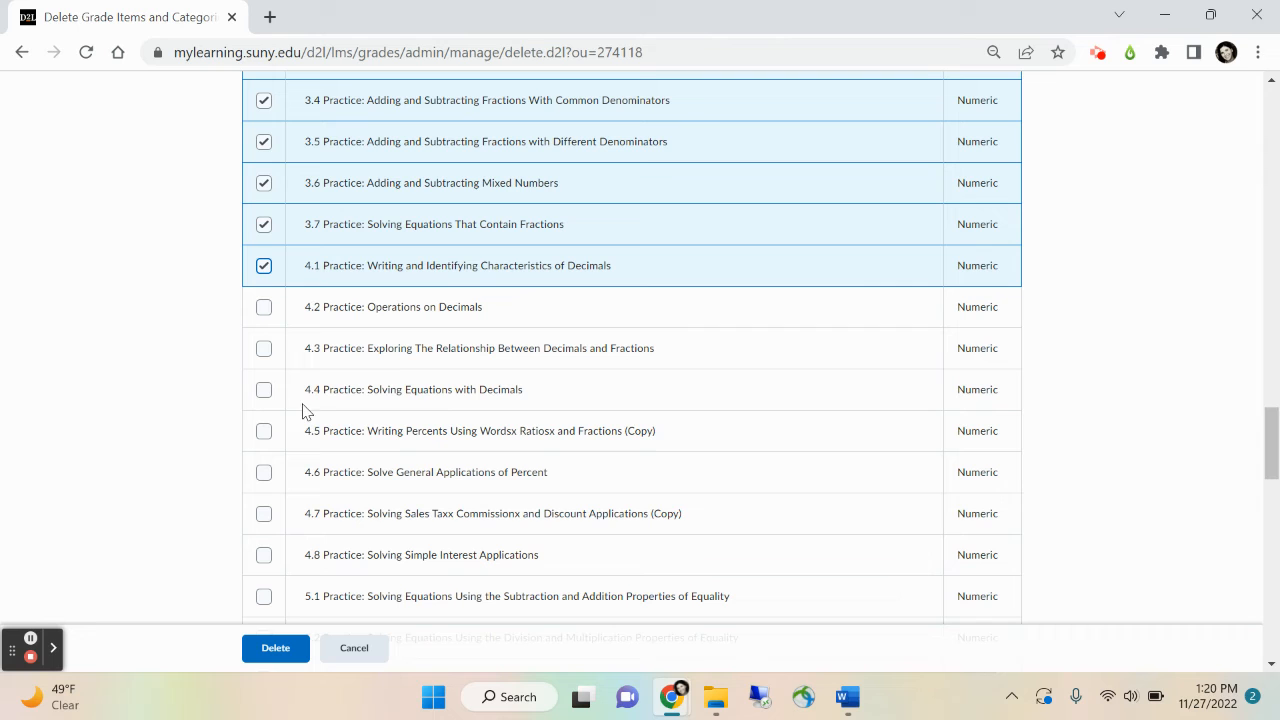
{"action": "left_click", "coordinate": [265, 309]}
{"action": "left_click", "coordinate": [265, 352]}
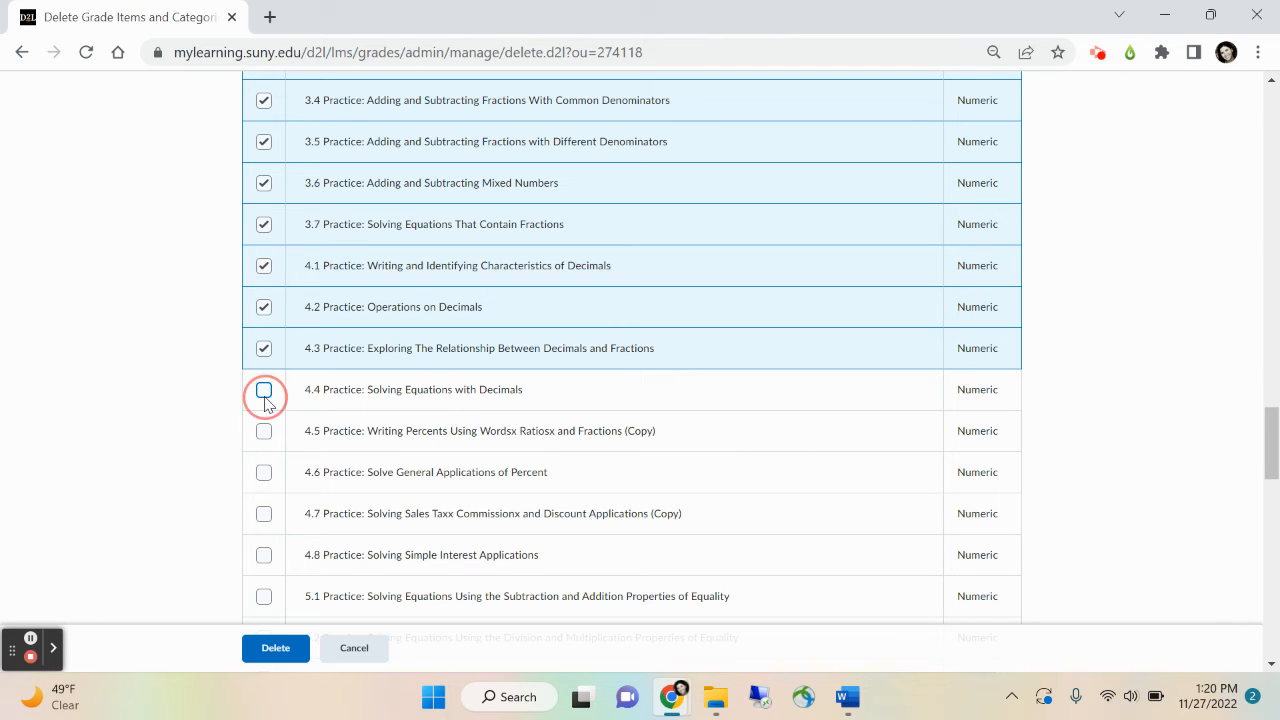
{"action": "left_click", "coordinate": [265, 390]}
{"action": "left_click", "coordinate": [264, 432]}
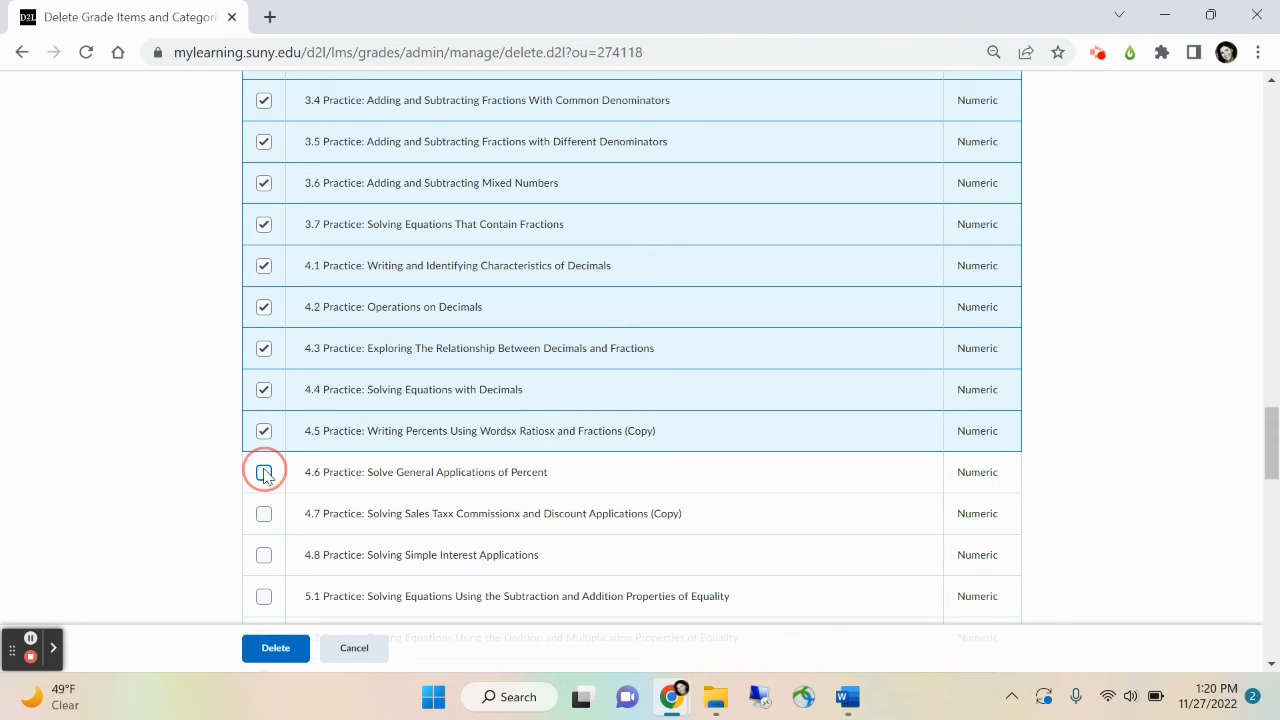
{"action": "left_click", "coordinate": [264, 472]}
{"action": "scroll", "coordinate": [264, 475], "scroll_direction": "down", "scroll_amount": 2}
{"action": "left_click", "coordinate": [265, 274]}
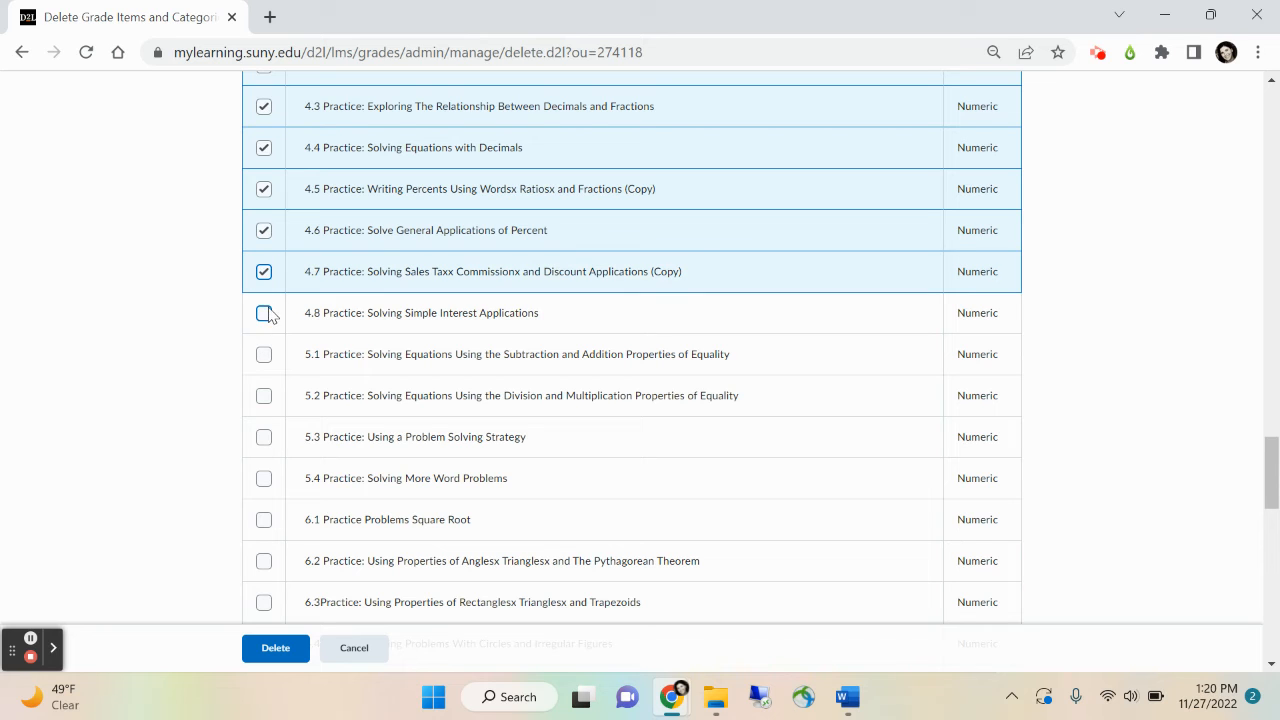
{"action": "left_click", "coordinate": [265, 315]}
Mark Homework practice items 5.1 through 5.4 for deletion
{"action": "left_click", "coordinate": [265, 357]}
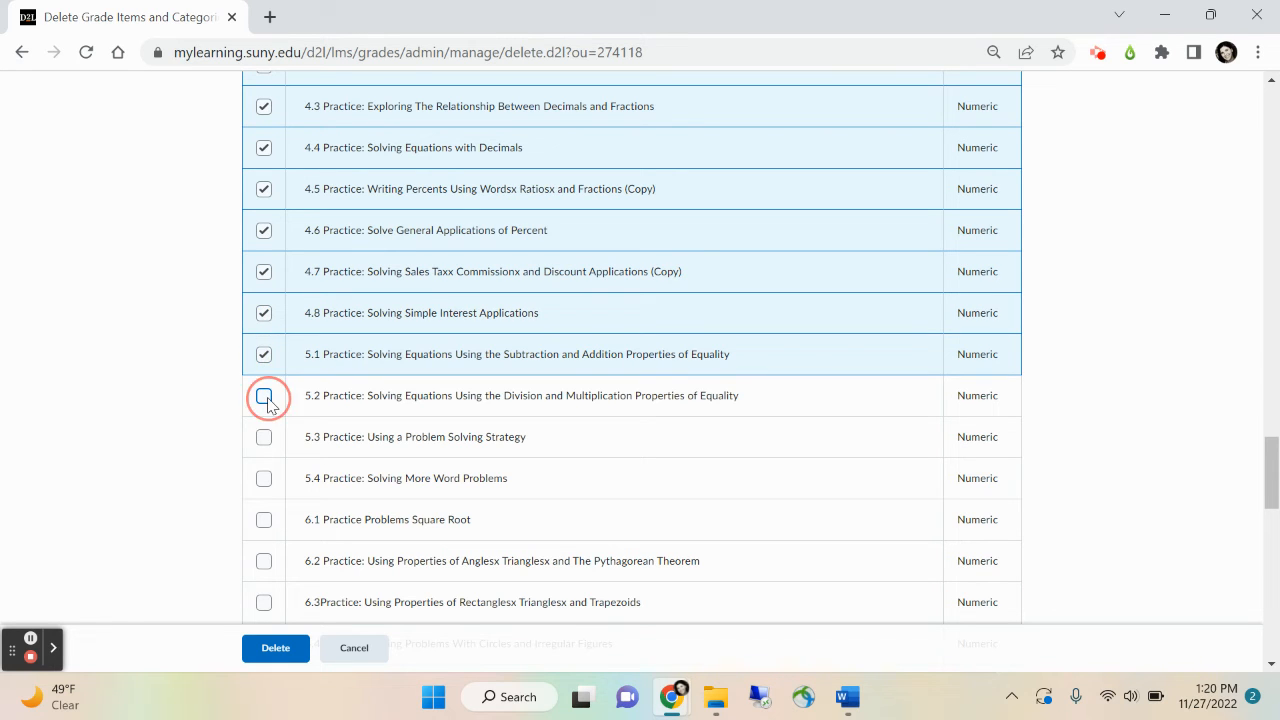
{"action": "left_click", "coordinate": [265, 397]}
{"action": "left_click", "coordinate": [265, 438]}
{"action": "scroll", "coordinate": [278, 476], "scroll_direction": "down", "scroll_amount": 1}
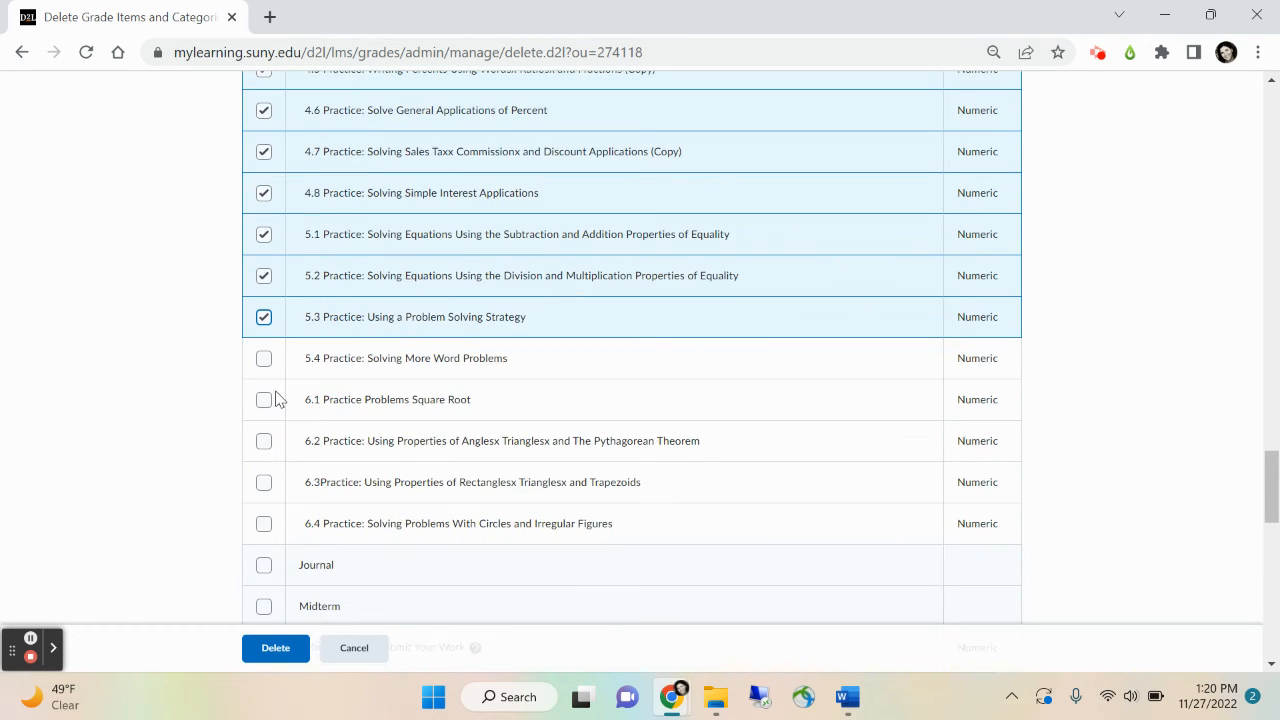
{"action": "left_click", "coordinate": [265, 359]}
Mark Homework practice items 6.1 through 6.4 and the Journal category for deletion
{"action": "left_click", "coordinate": [265, 401]}
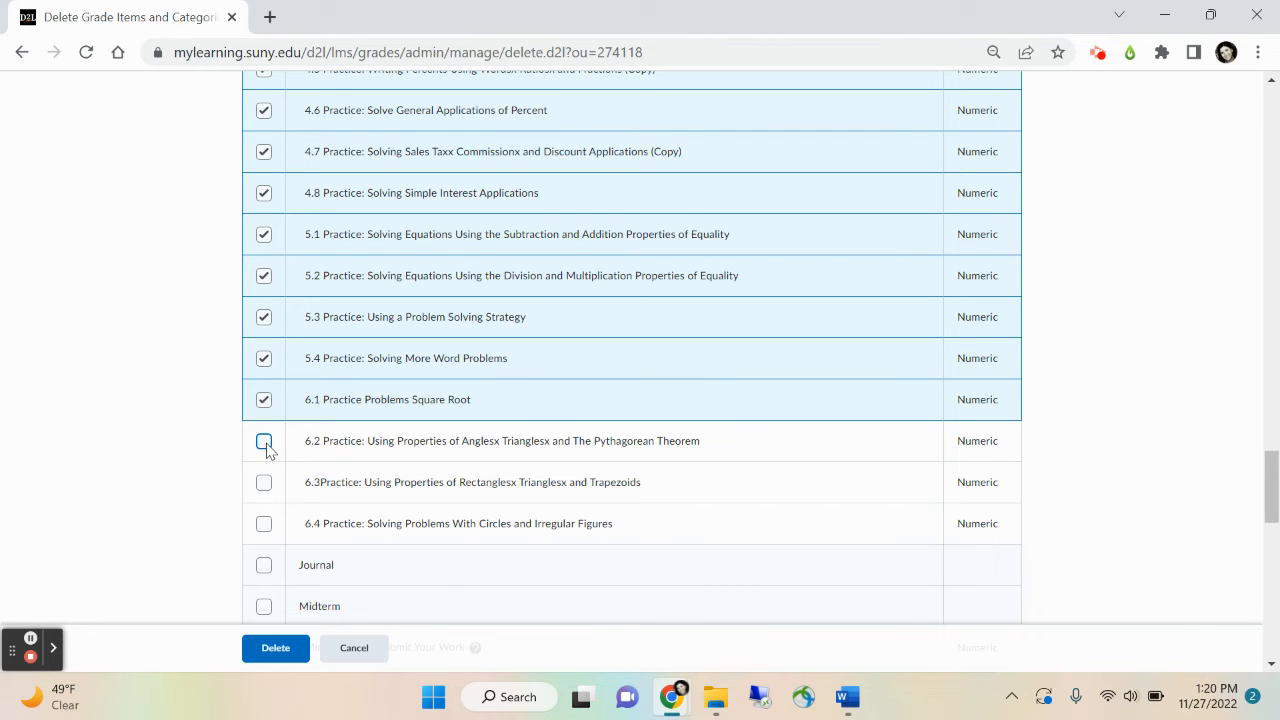
{"action": "left_click", "coordinate": [266, 442]}
{"action": "left_click", "coordinate": [265, 483]}
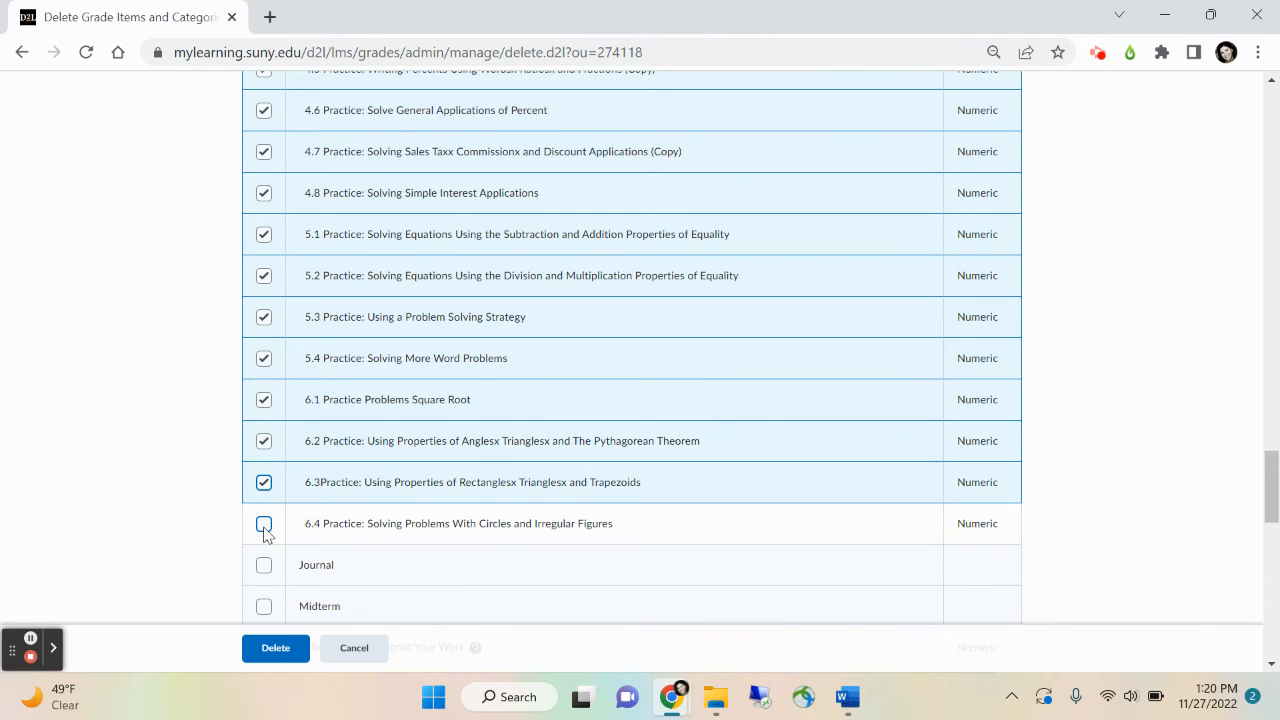
{"action": "left_click", "coordinate": [265, 524]}
{"action": "scroll", "coordinate": [266, 528], "scroll_direction": "down", "scroll_amount": 2}
{"action": "left_click", "coordinate": [265, 355]}
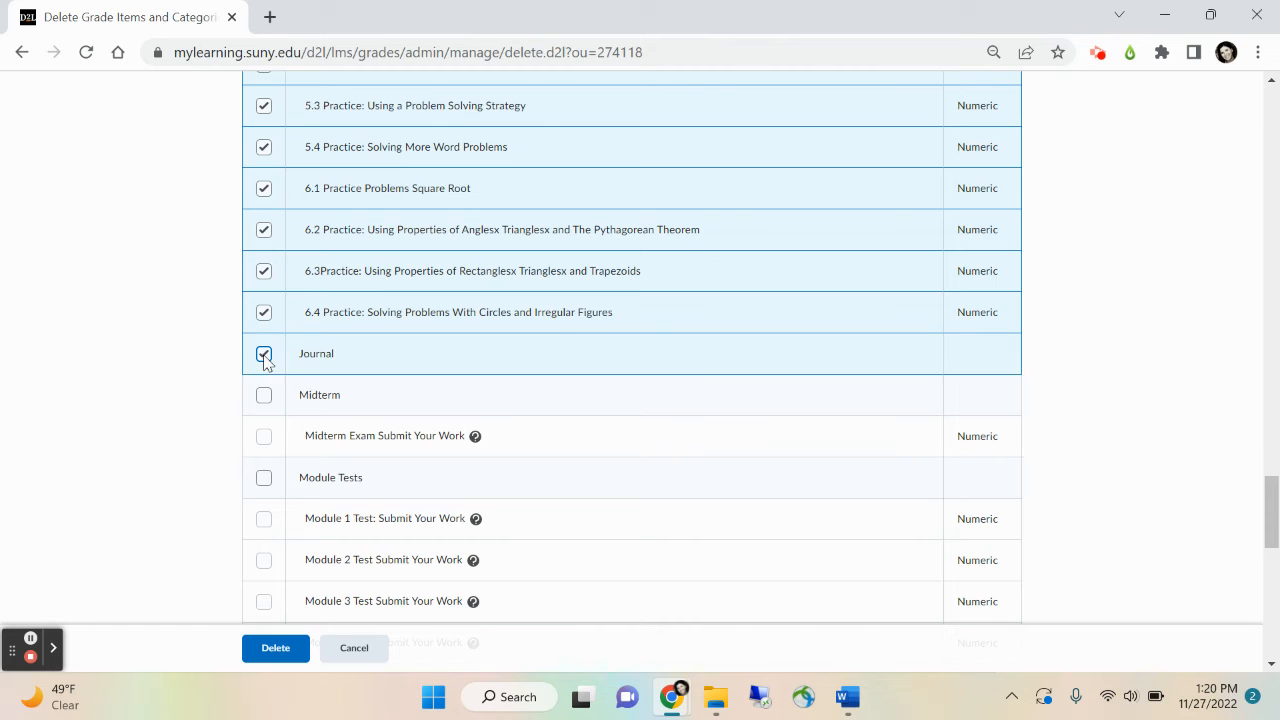
Mark the SelfAndPeer, Survey and Test categories and the calculated Overall Grade item for deletion, skipping Midterm, Module Tests and Practice/Ungraded
{"action": "scroll", "coordinate": [303, 491], "scroll_direction": "down", "scroll_amount": 1}
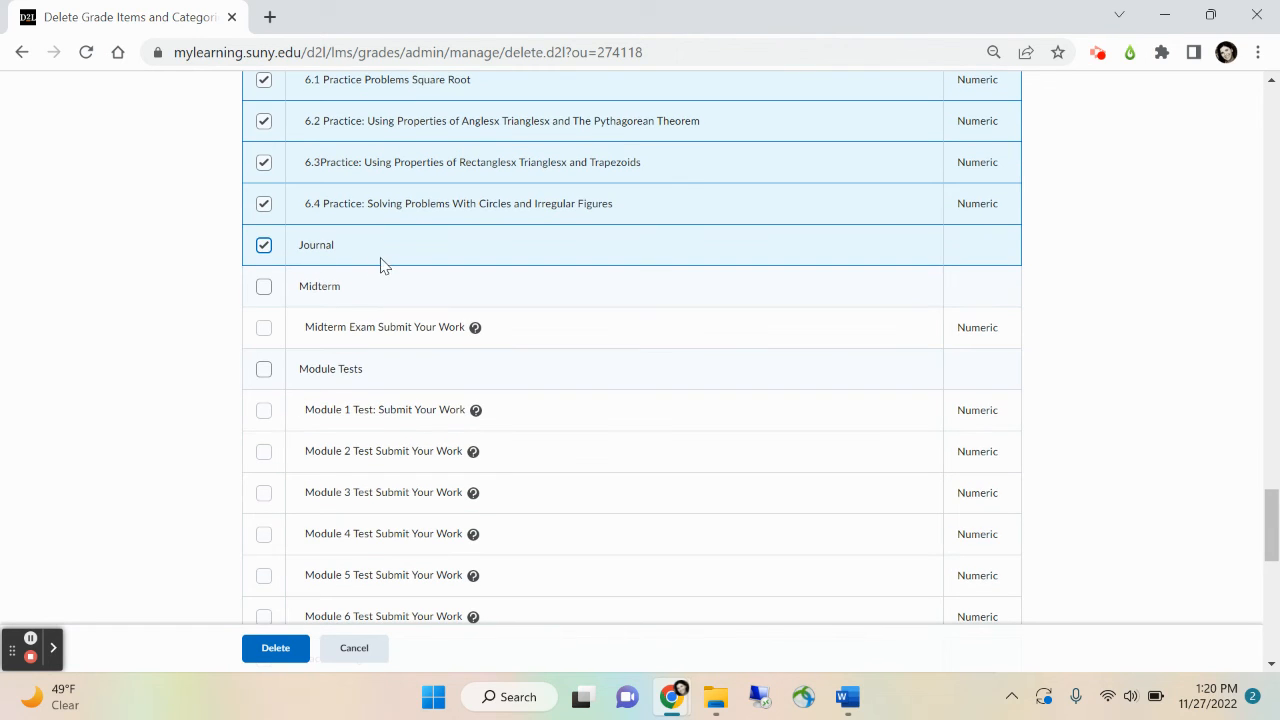
{"action": "scroll", "coordinate": [297, 500], "scroll_direction": "down", "scroll_amount": 3}
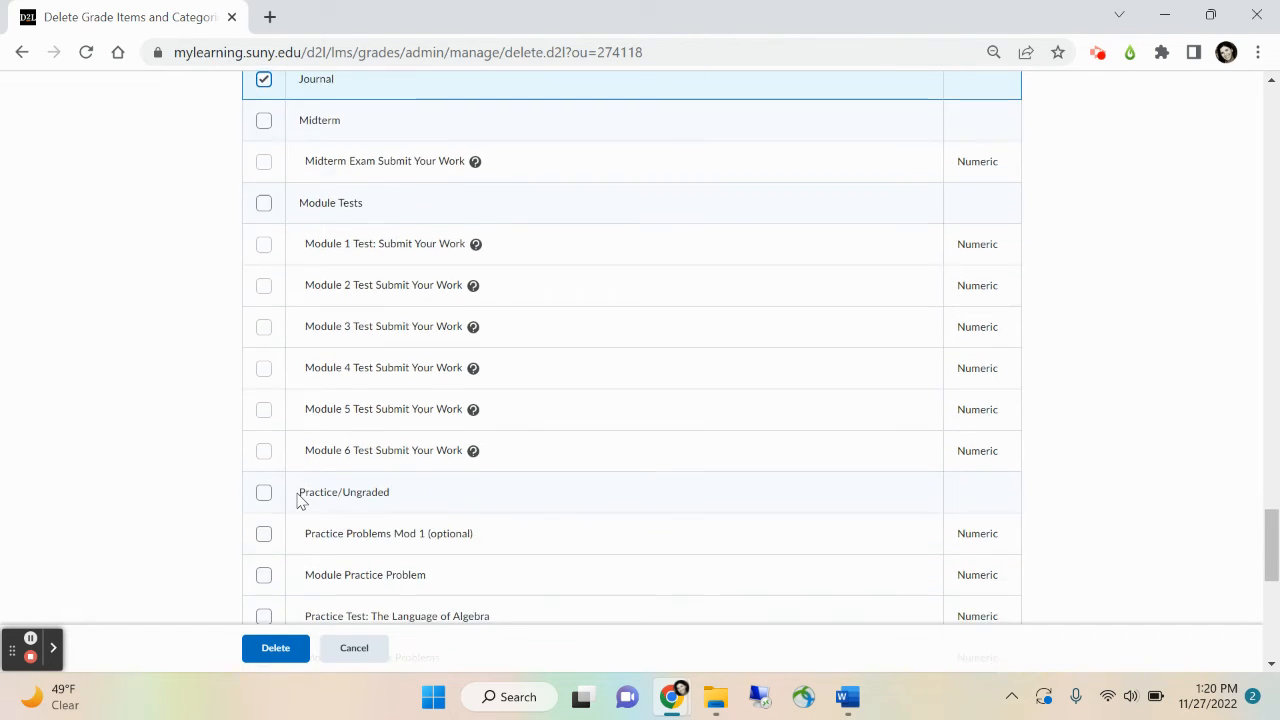
{"action": "scroll", "coordinate": [297, 500], "scroll_direction": "down", "scroll_amount": 5}
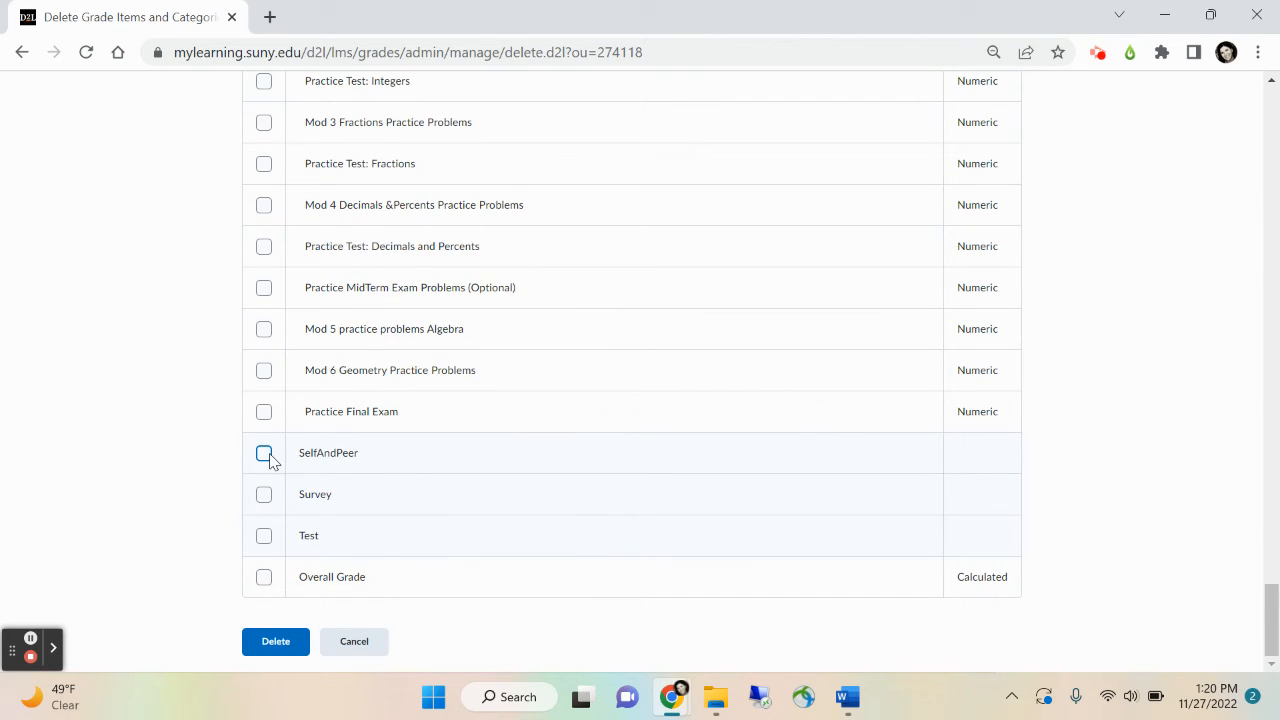
{"action": "left_click", "coordinate": [263, 453]}
{"action": "left_click", "coordinate": [265, 495]}
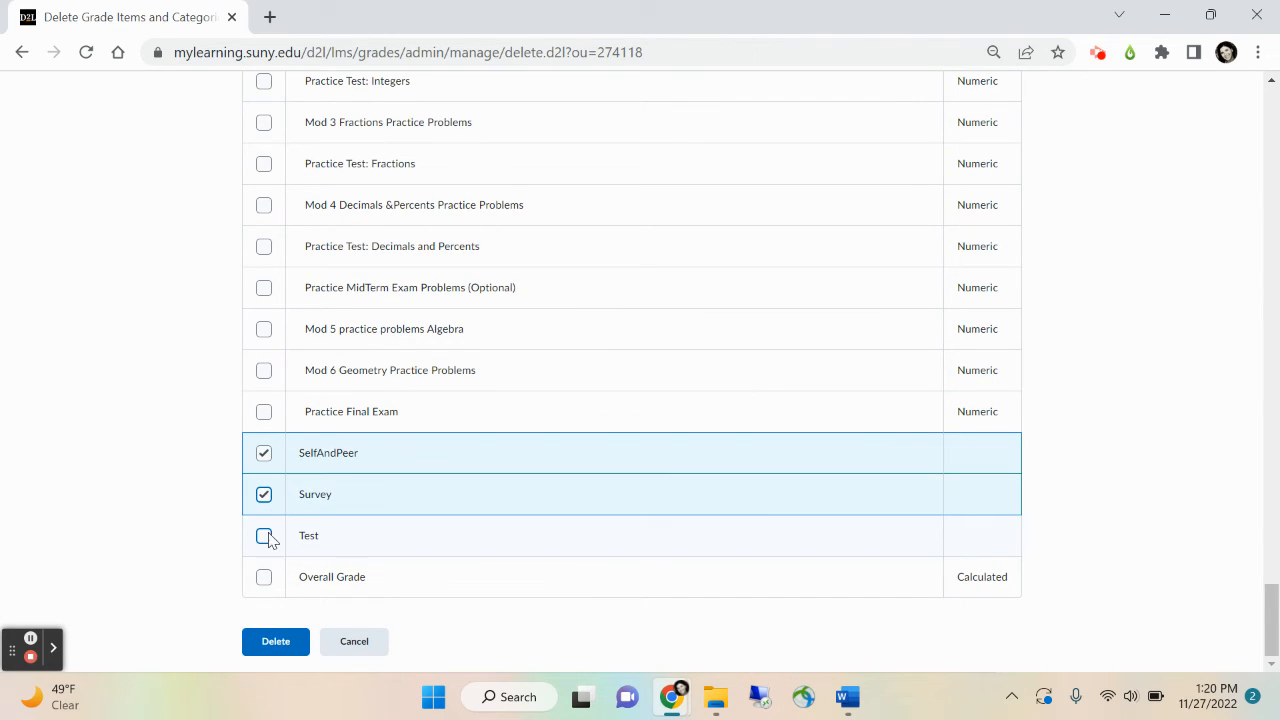
{"action": "left_click", "coordinate": [264, 536]}
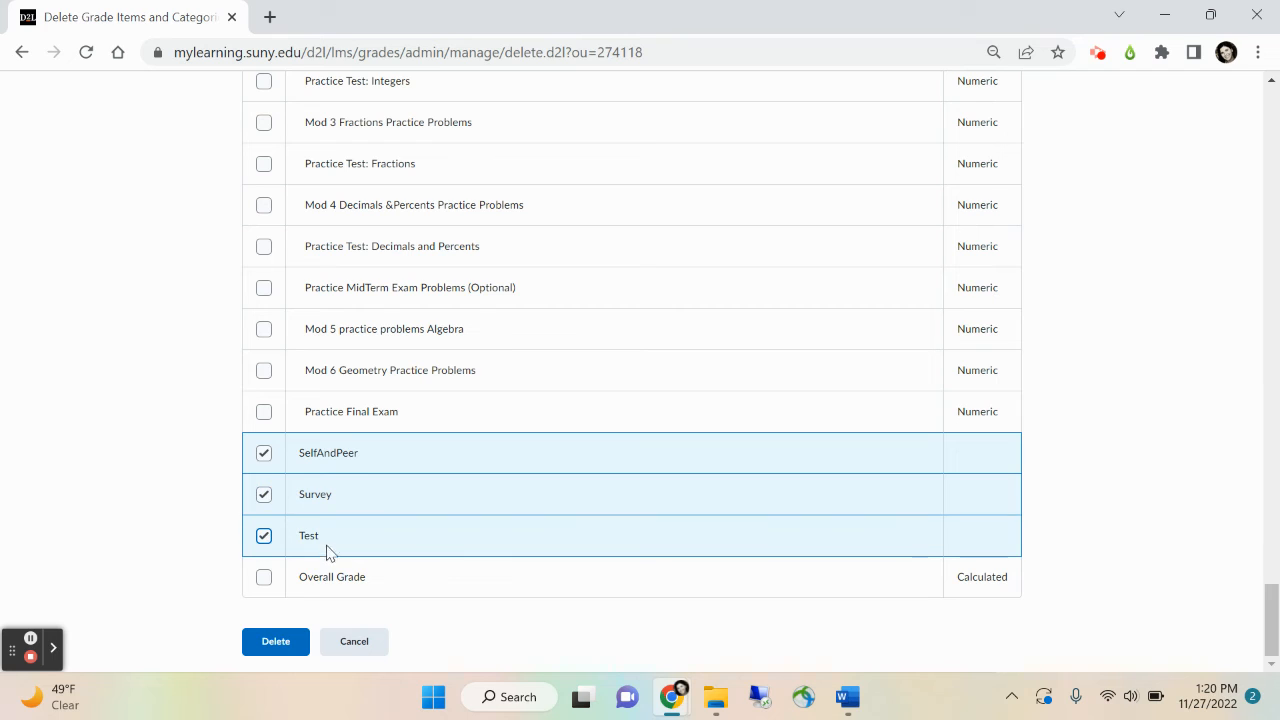
{"action": "left_click", "coordinate": [264, 578]}
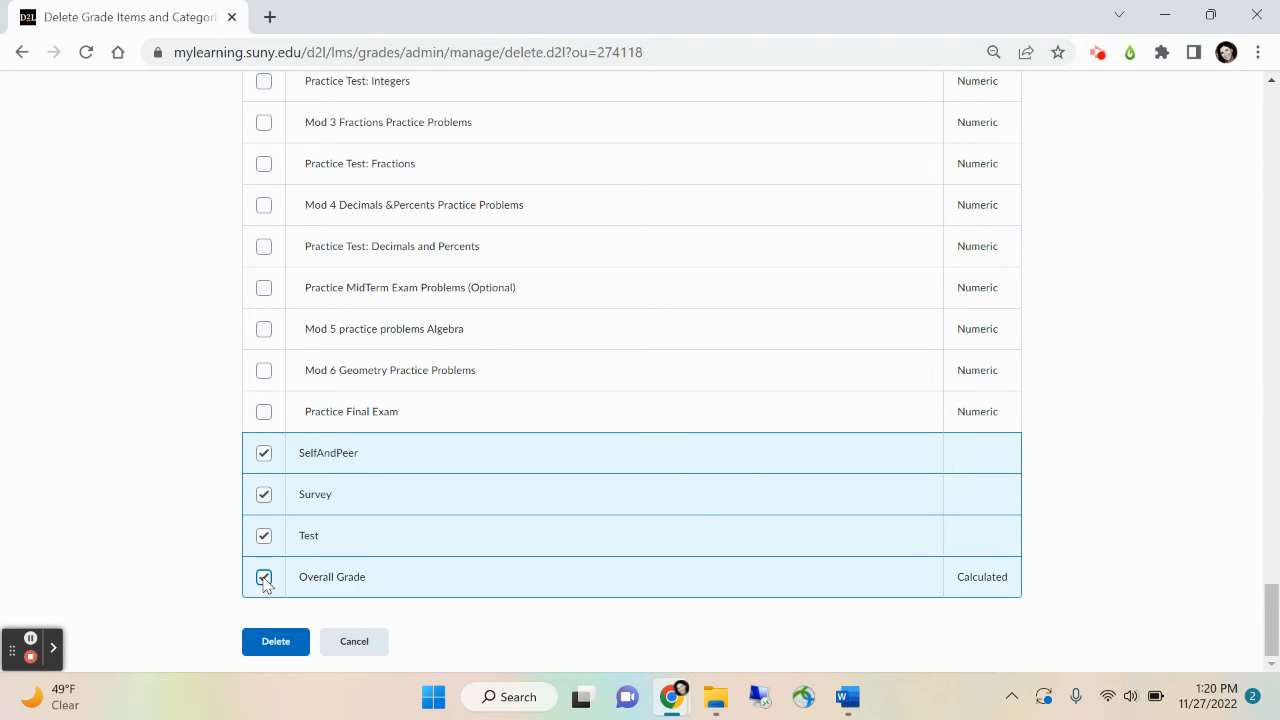
Delete all marked grade items and categories, confirm the deletion, and review the remaining grades list
{"action": "left_click", "coordinate": [275, 645]}
{"action": "left_click", "coordinate": [551, 416]}
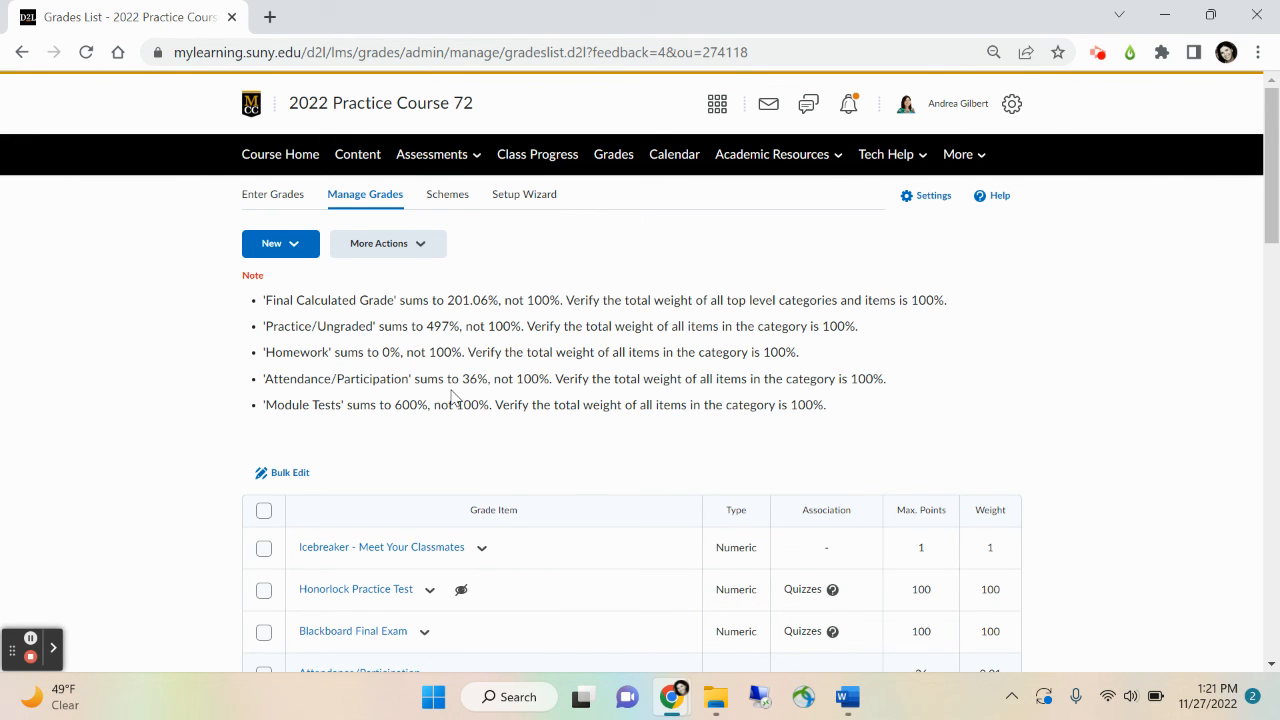
{"action": "scroll", "coordinate": [455, 398], "scroll_direction": "down", "scroll_amount": 3}
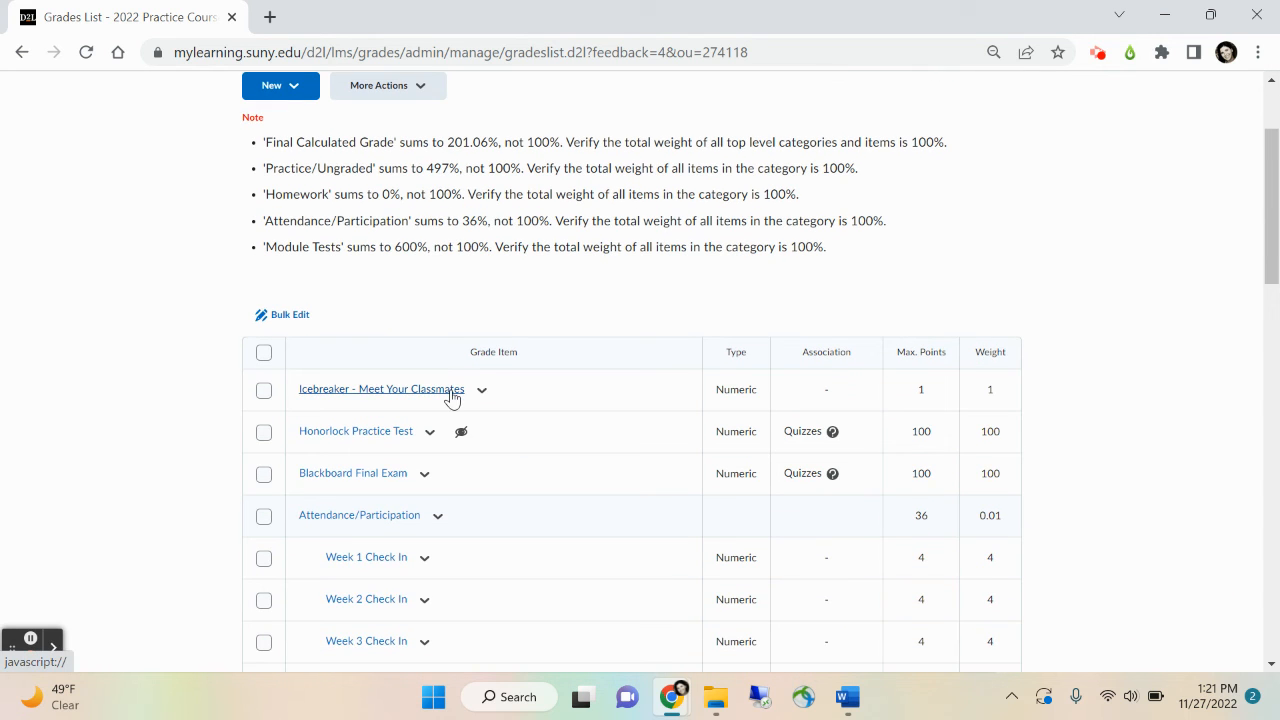
{"action": "scroll", "coordinate": [451, 398], "scroll_direction": "down", "scroll_amount": 5}
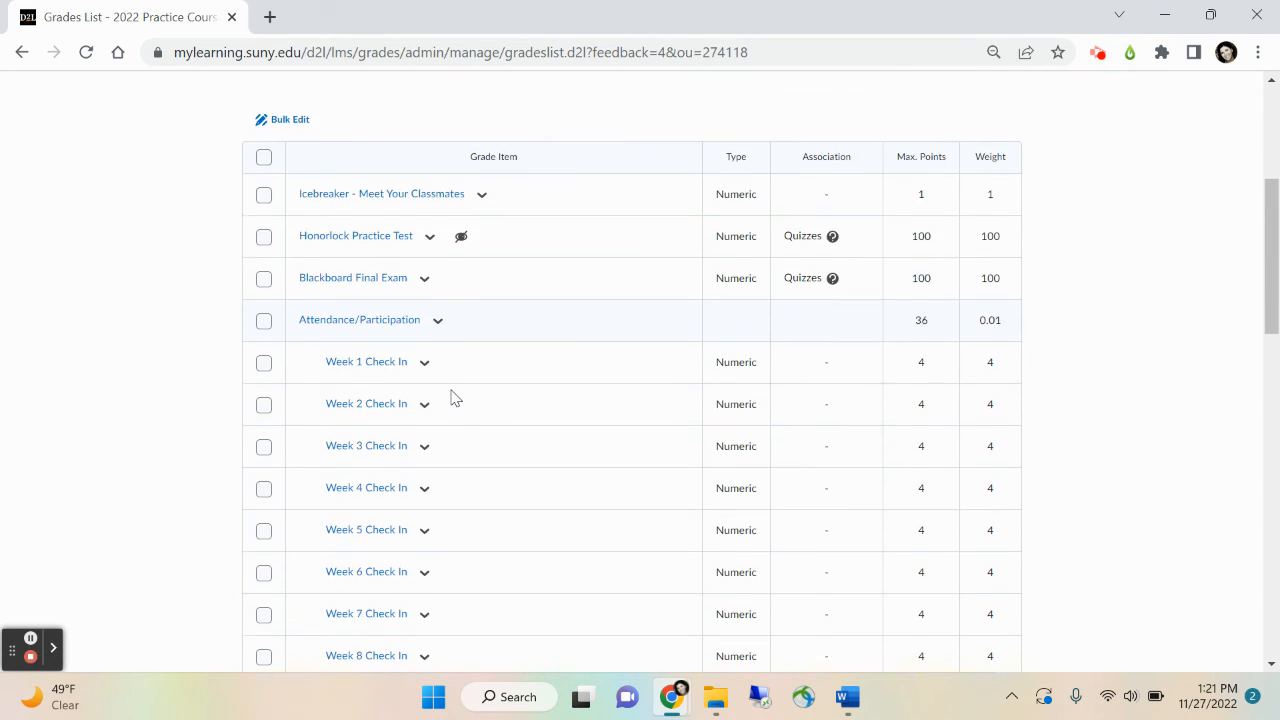
{"action": "scroll", "coordinate": [451, 398], "scroll_direction": "down", "scroll_amount": 5}
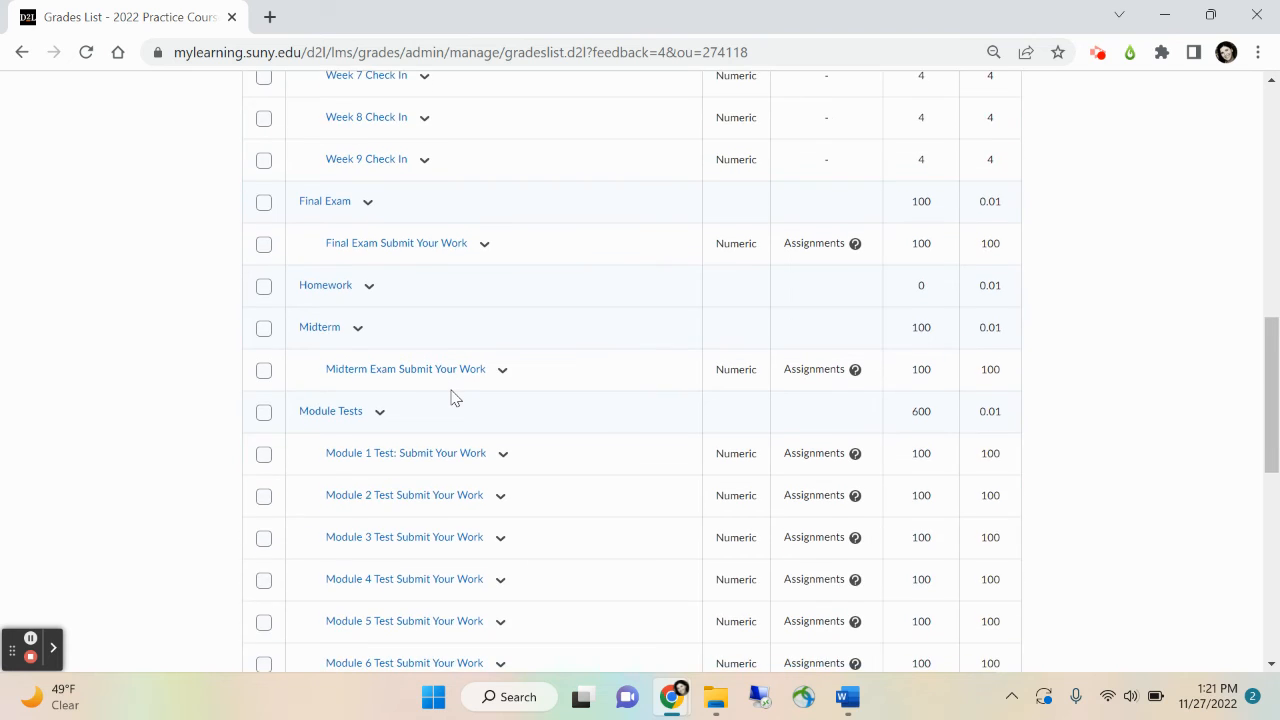
Examine the Module Tests, Practice/Ungraded and final grade entries, and return to the weighting notes above the grades list
{"action": "scroll", "coordinate": [451, 398], "scroll_direction": "down", "scroll_amount": 6}
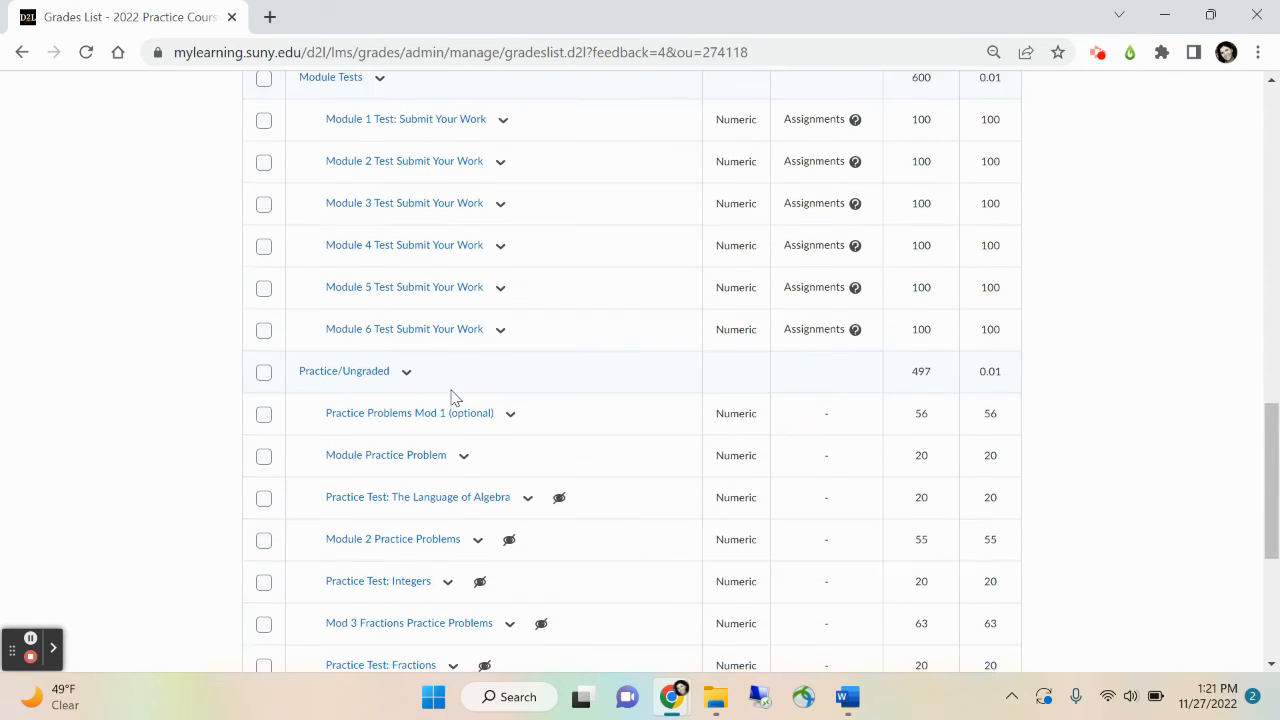
{"action": "scroll", "coordinate": [451, 398], "scroll_direction": "down", "scroll_amount": 2}
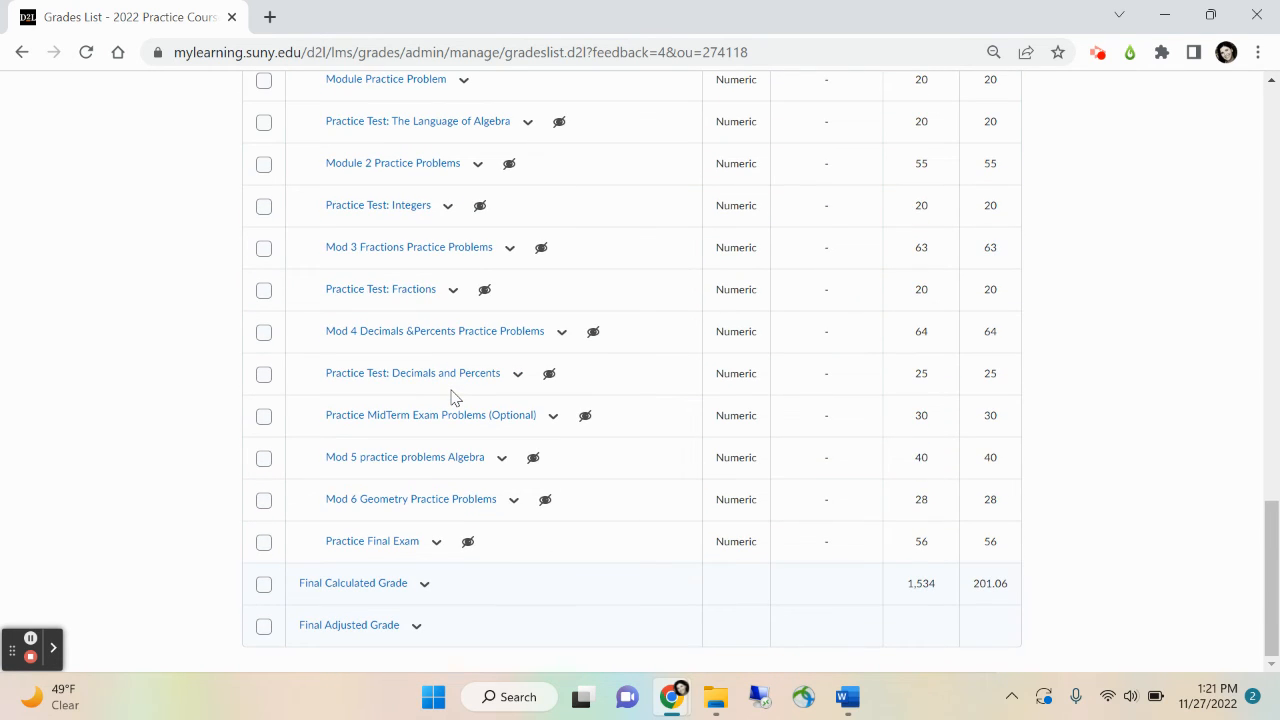
{"action": "scroll", "coordinate": [451, 398], "scroll_direction": "up", "scroll_amount": 4}
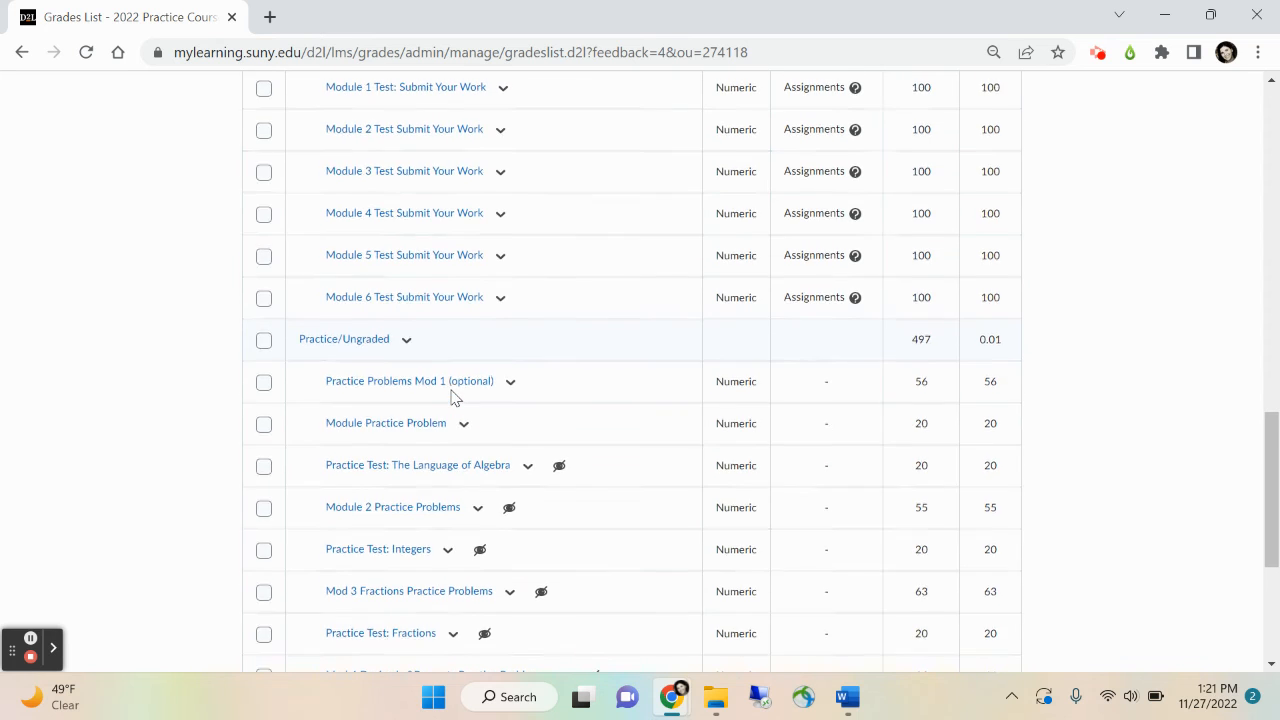
{"action": "scroll", "coordinate": [451, 398], "scroll_direction": "down", "scroll_amount": 1}
{"action": "scroll", "coordinate": [451, 398], "scroll_direction": "down", "scroll_amount": 3}
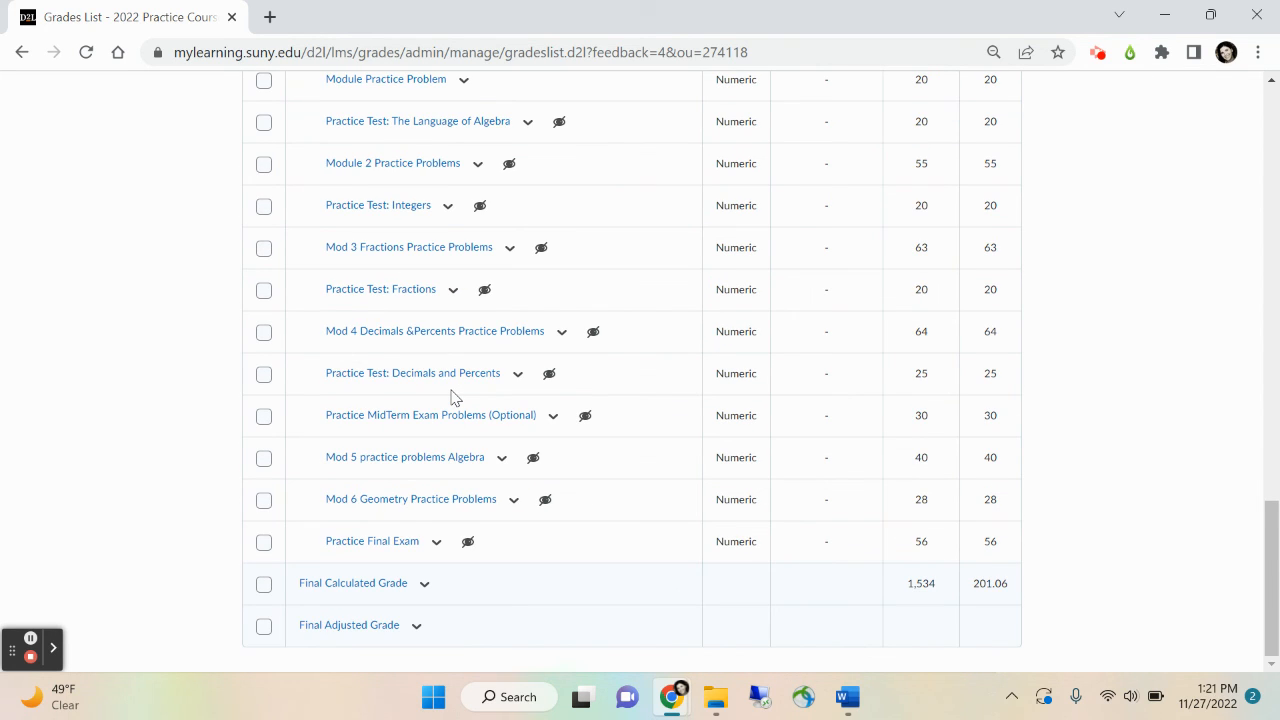
{"action": "scroll", "coordinate": [451, 398], "scroll_direction": "up", "scroll_amount": 10}
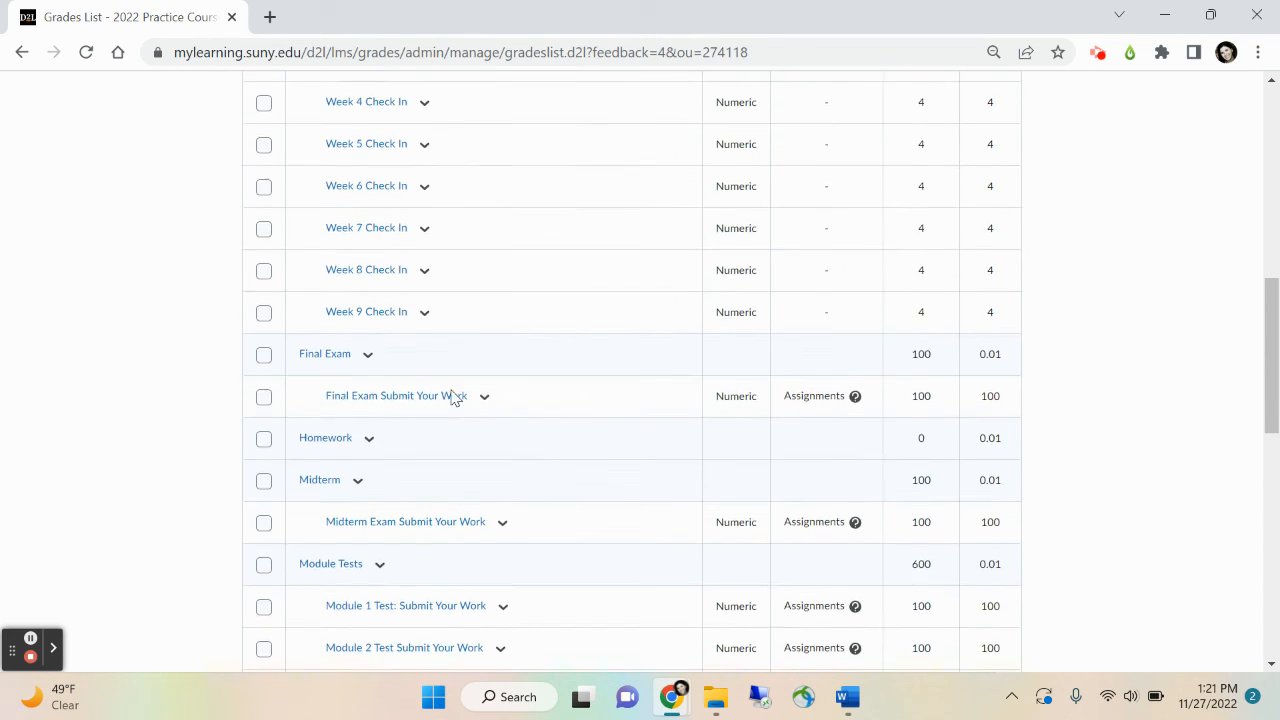
{"action": "scroll", "coordinate": [451, 398], "scroll_direction": "up", "scroll_amount": 10}
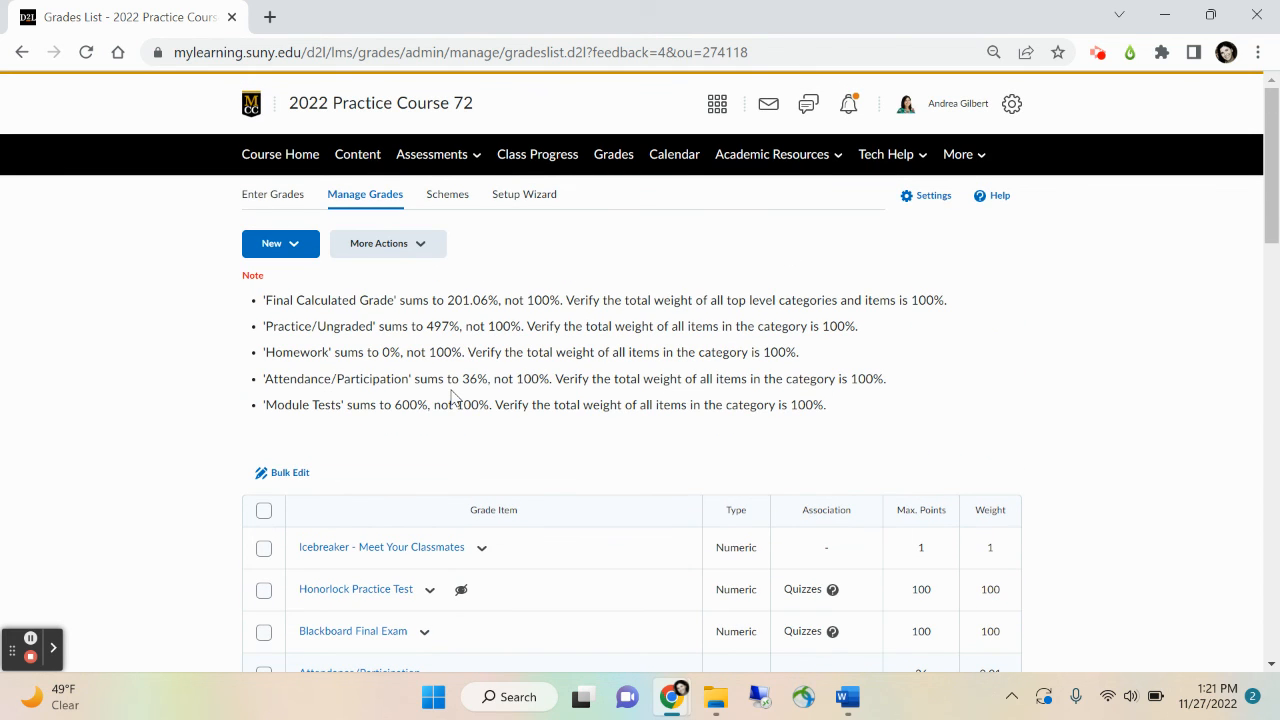